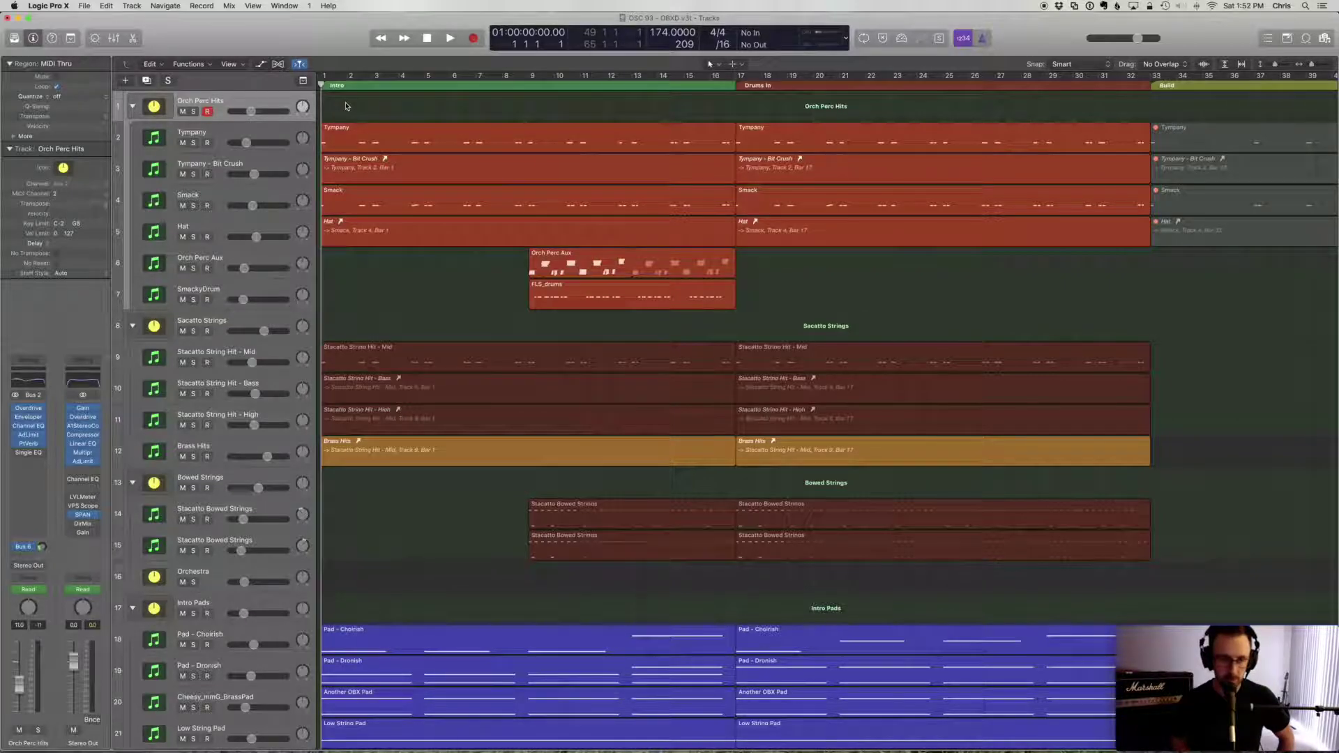
- Solo the Orch Perc Hits stack, play the intro from bar 1, and return the playhead to the start
left_click(193, 111)
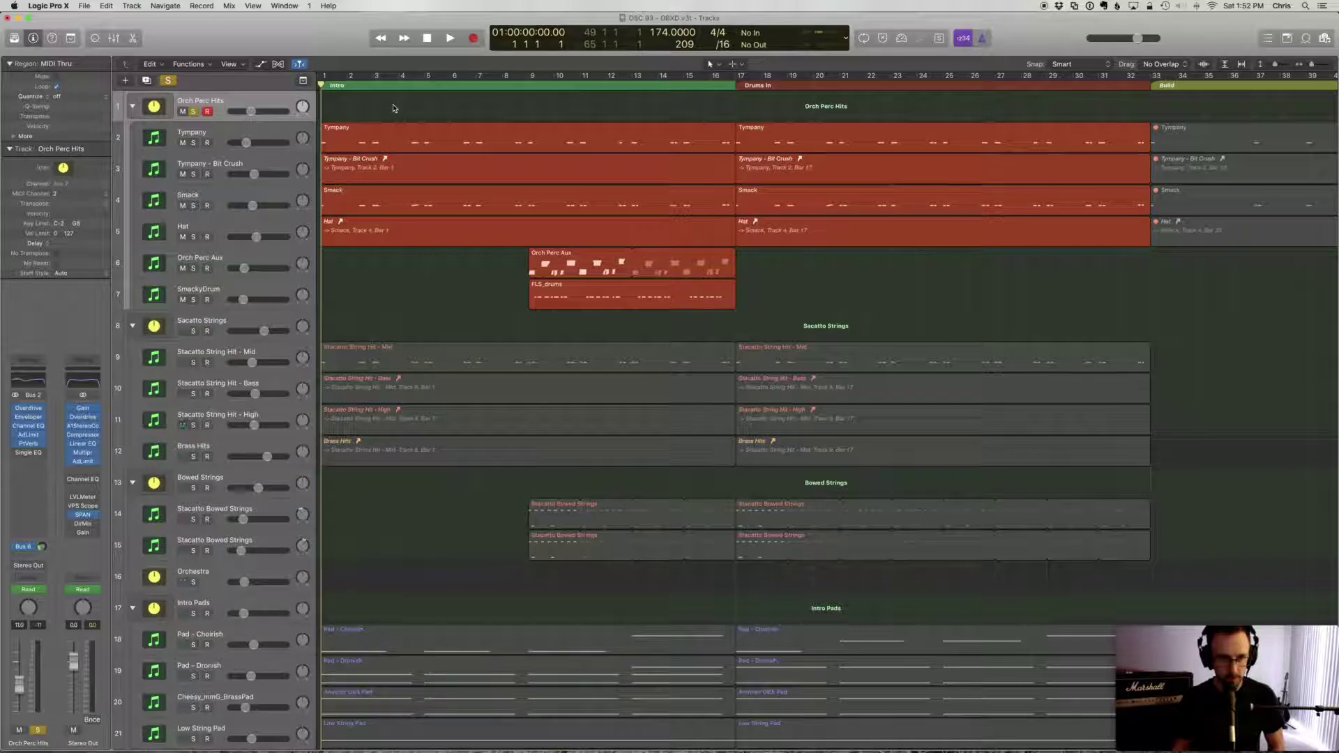
key("space")
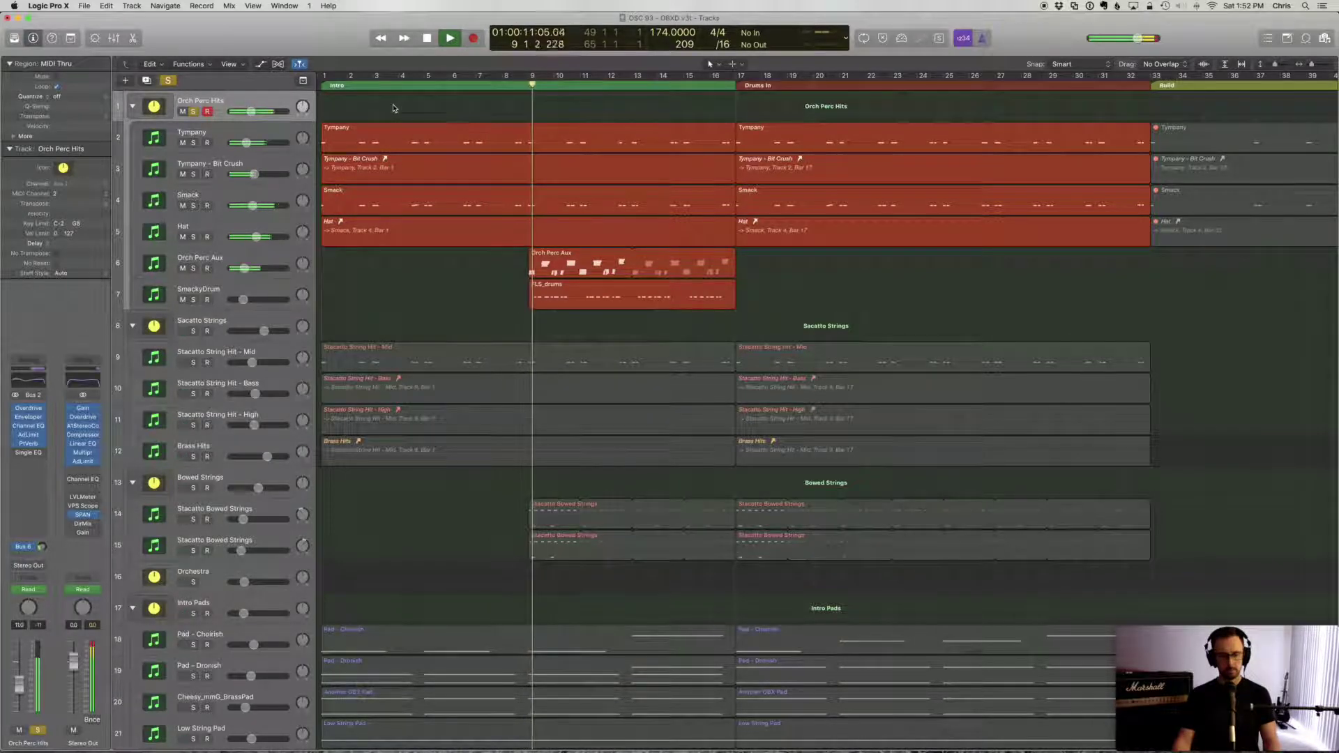
left_click(221, 263)
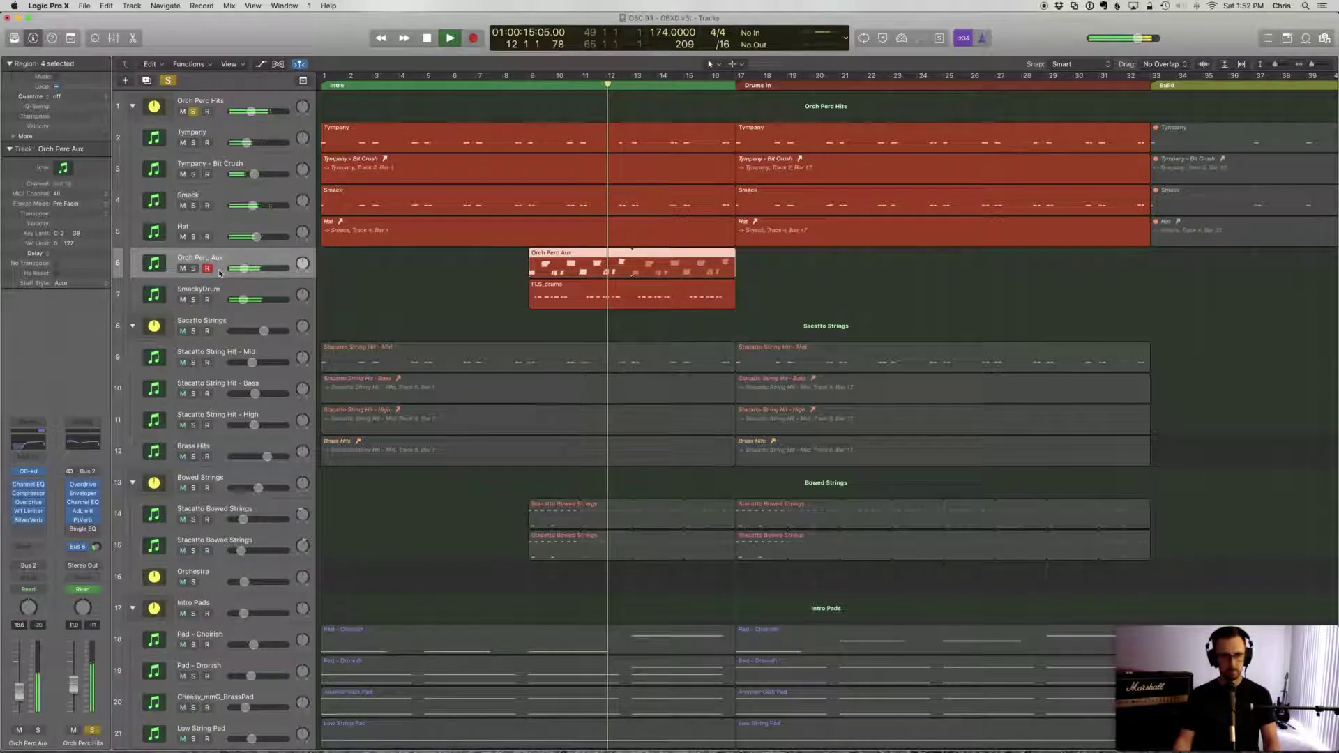
key("space")
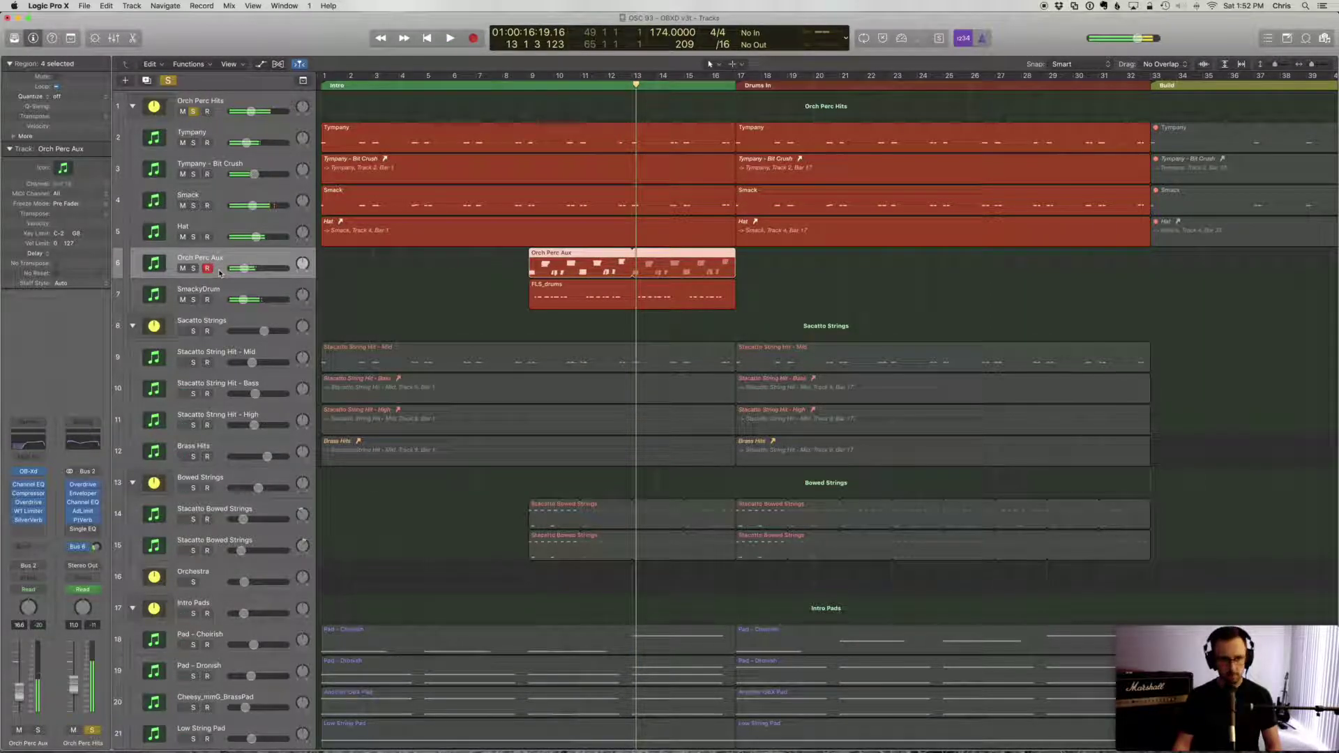
key("Return")
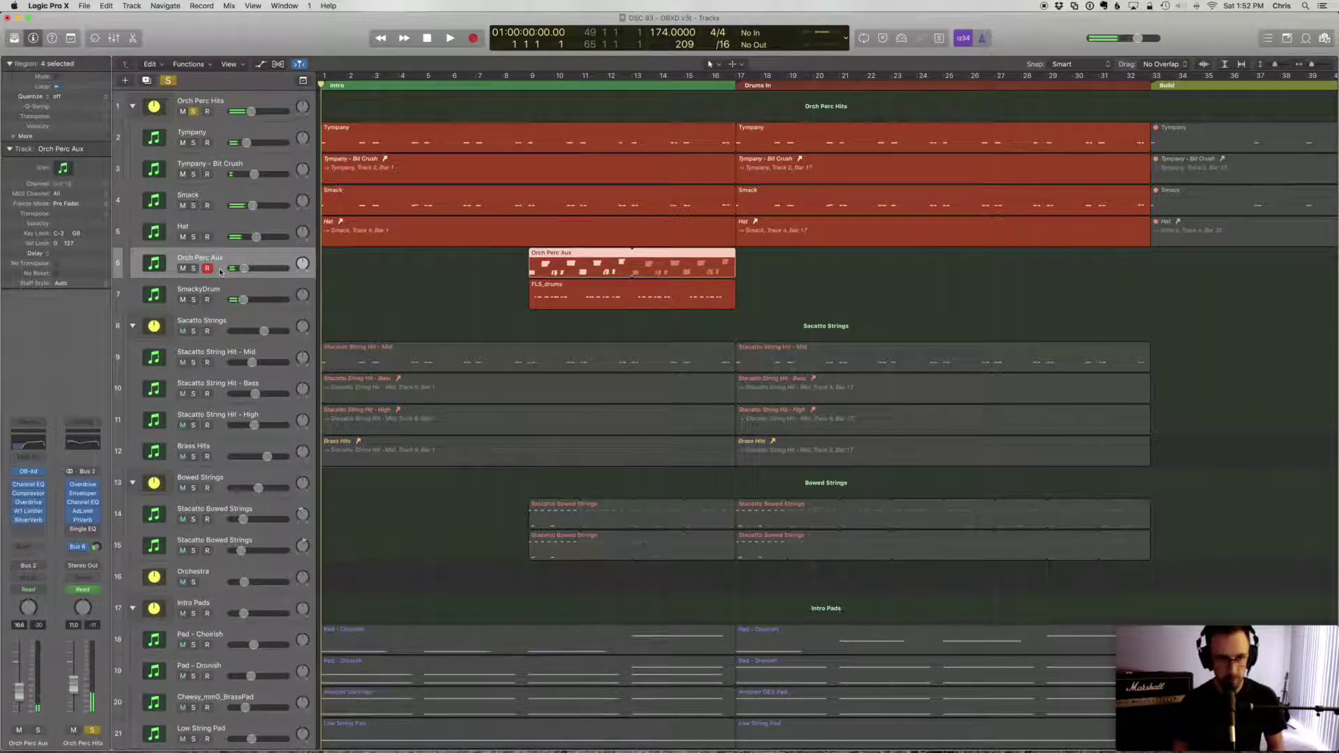
- Unsolo the Orch Perc Hits stack and play the intro with all the tracks
left_click(195, 112)
key("space")
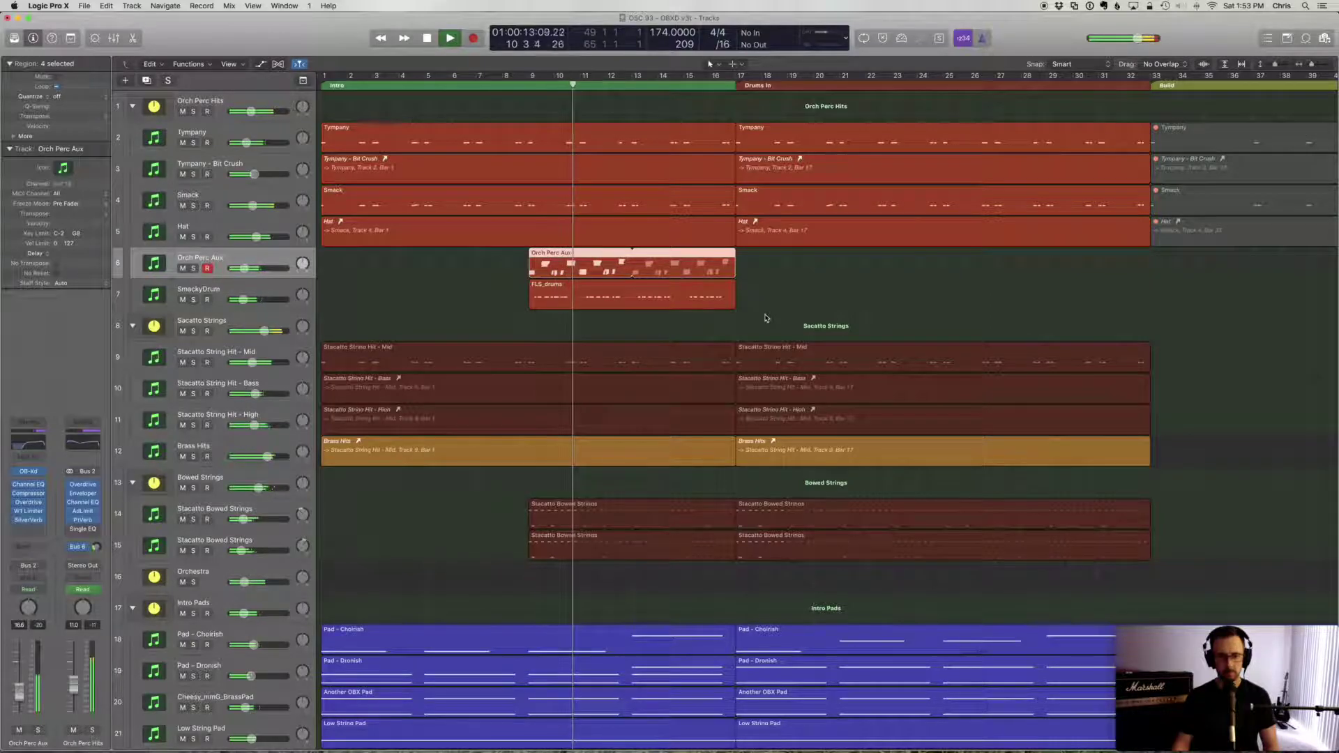
key("space")
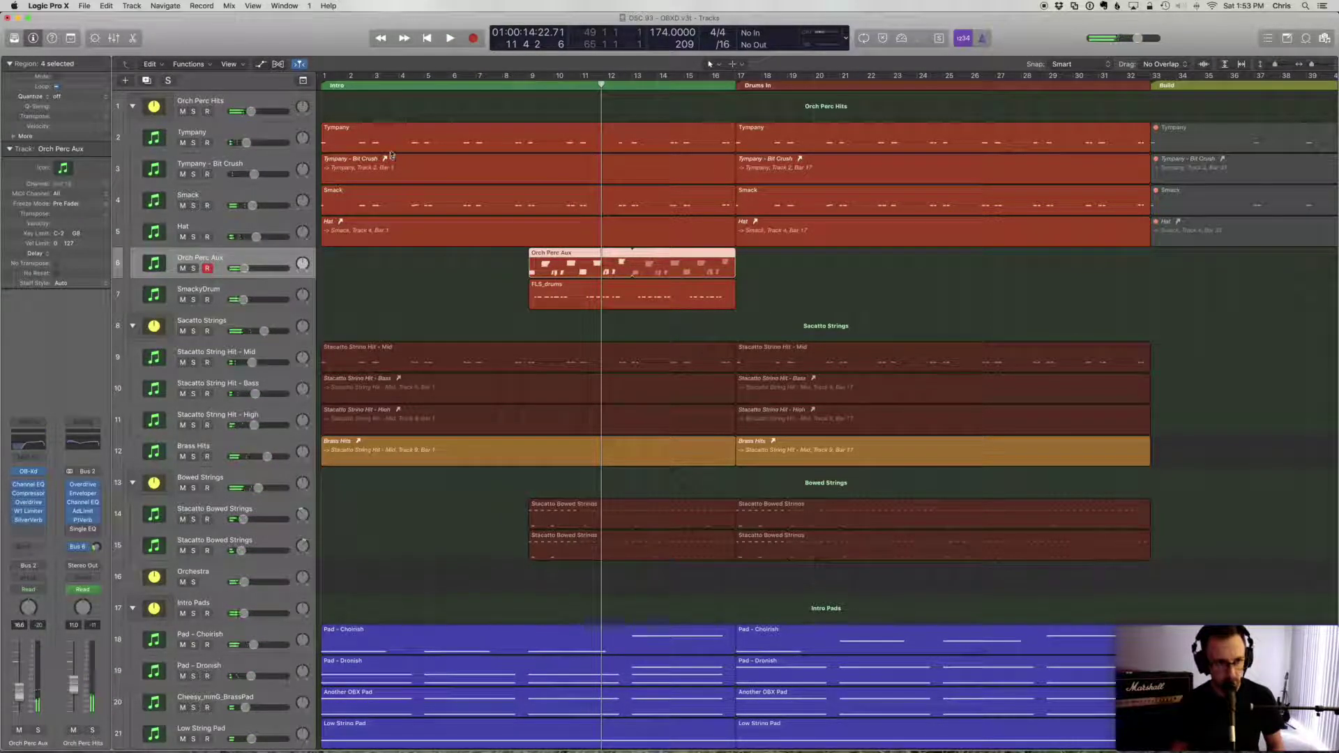
- Bypass the Stereo Out effects from Gain to AdLimit and the Orch Perc Hits effects from Overdrive to PVerb
left_click(236, 106)
key("Return")
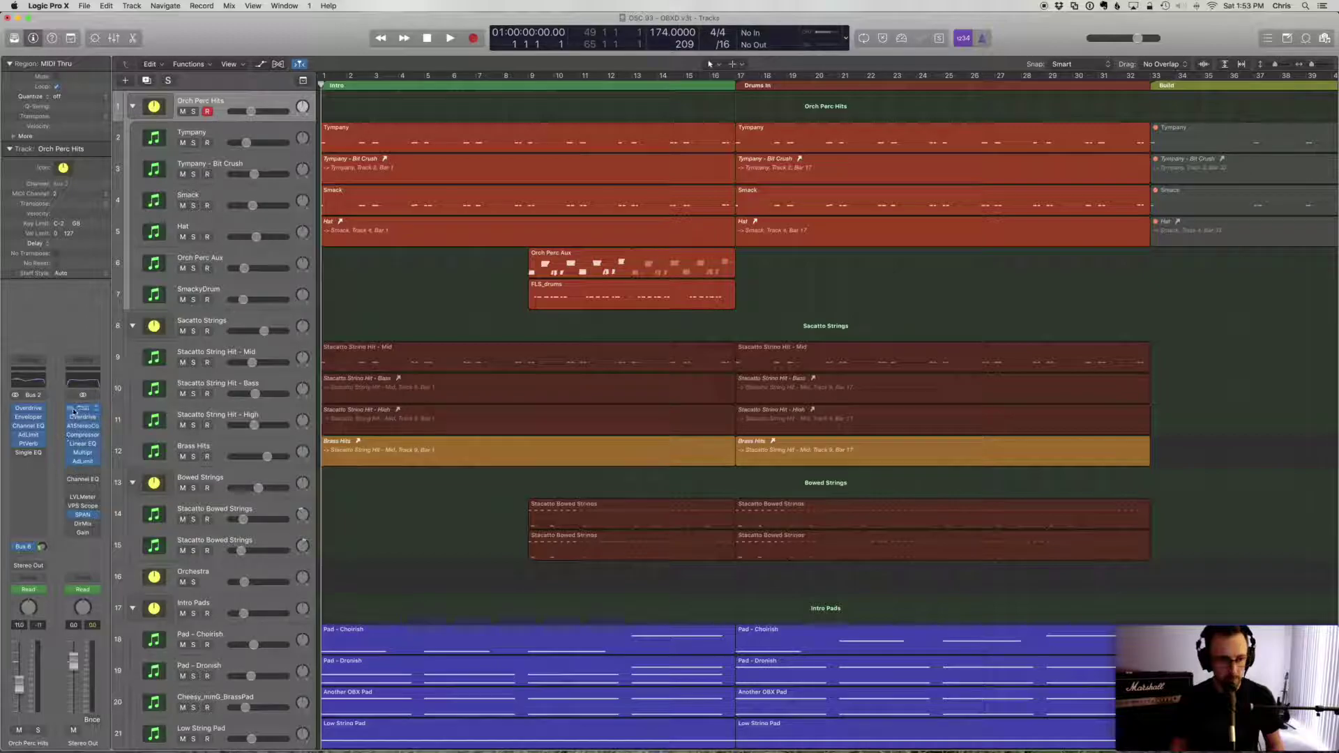
left_click_drag(71, 418, 71, 466)
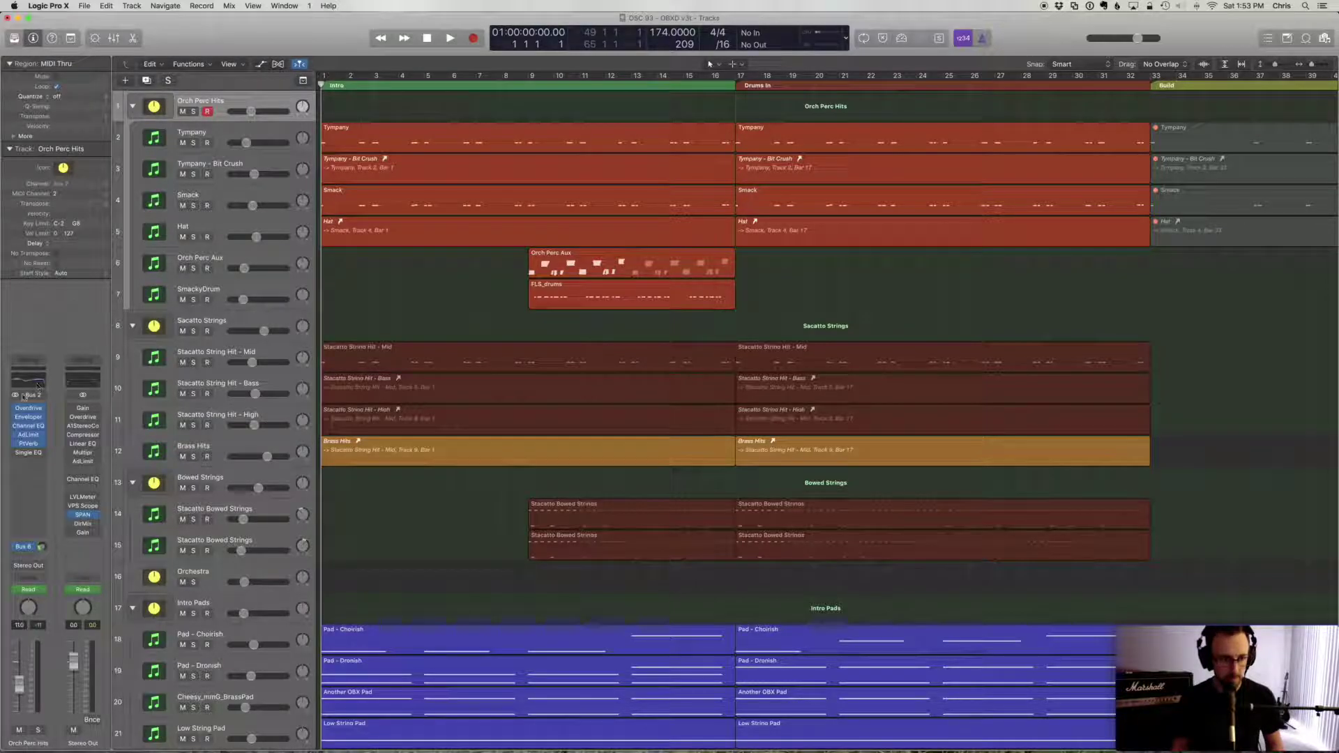
left_click_drag(16, 408, 17, 446)
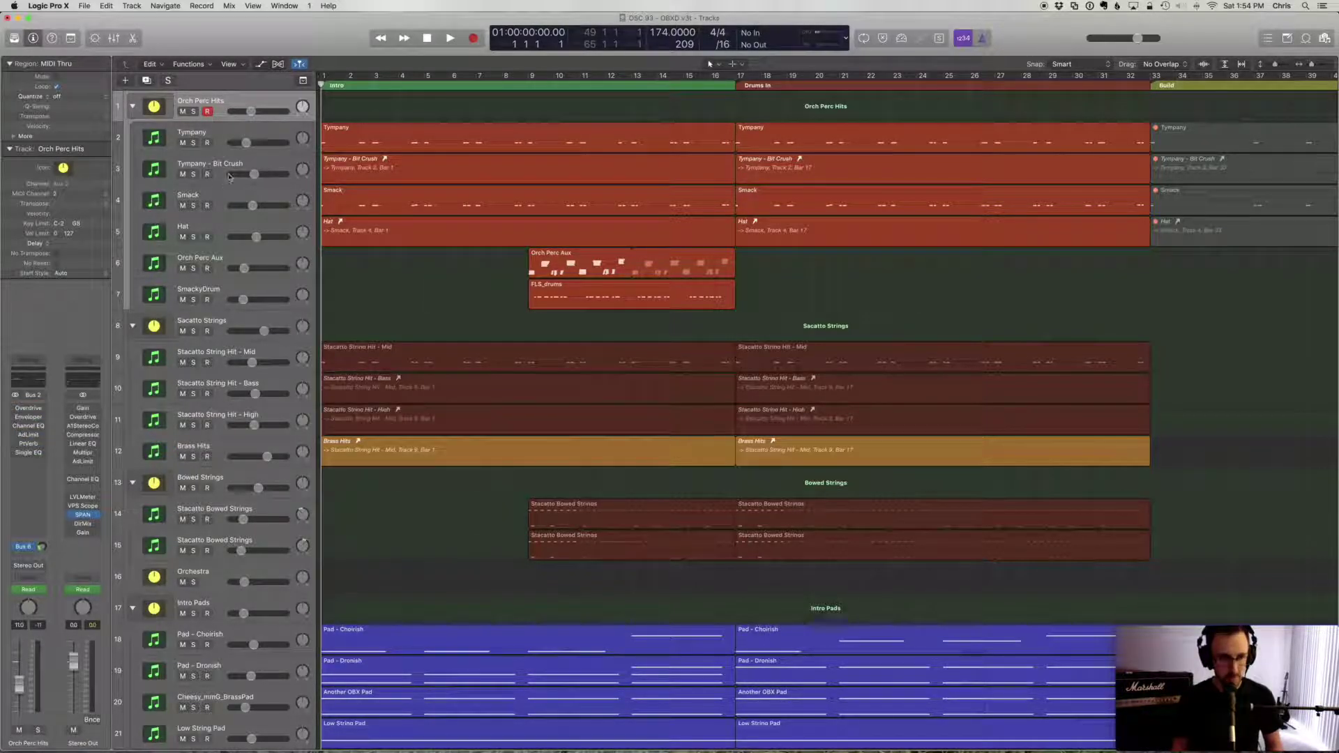
- Compare the channel strips of the Tympany track and the Orch Perc Hits stack, and play Tympany notes
left_click(219, 135)
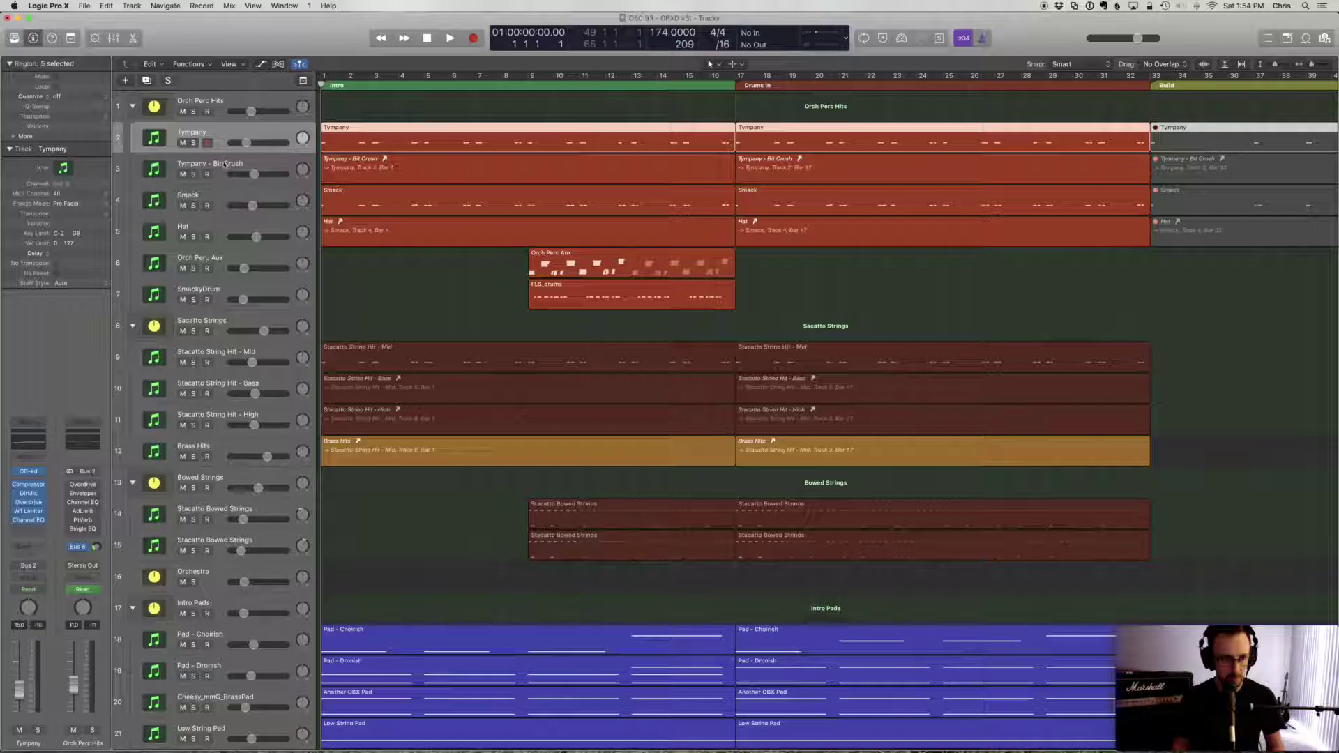
left_click(224, 163)
left_click(182, 138)
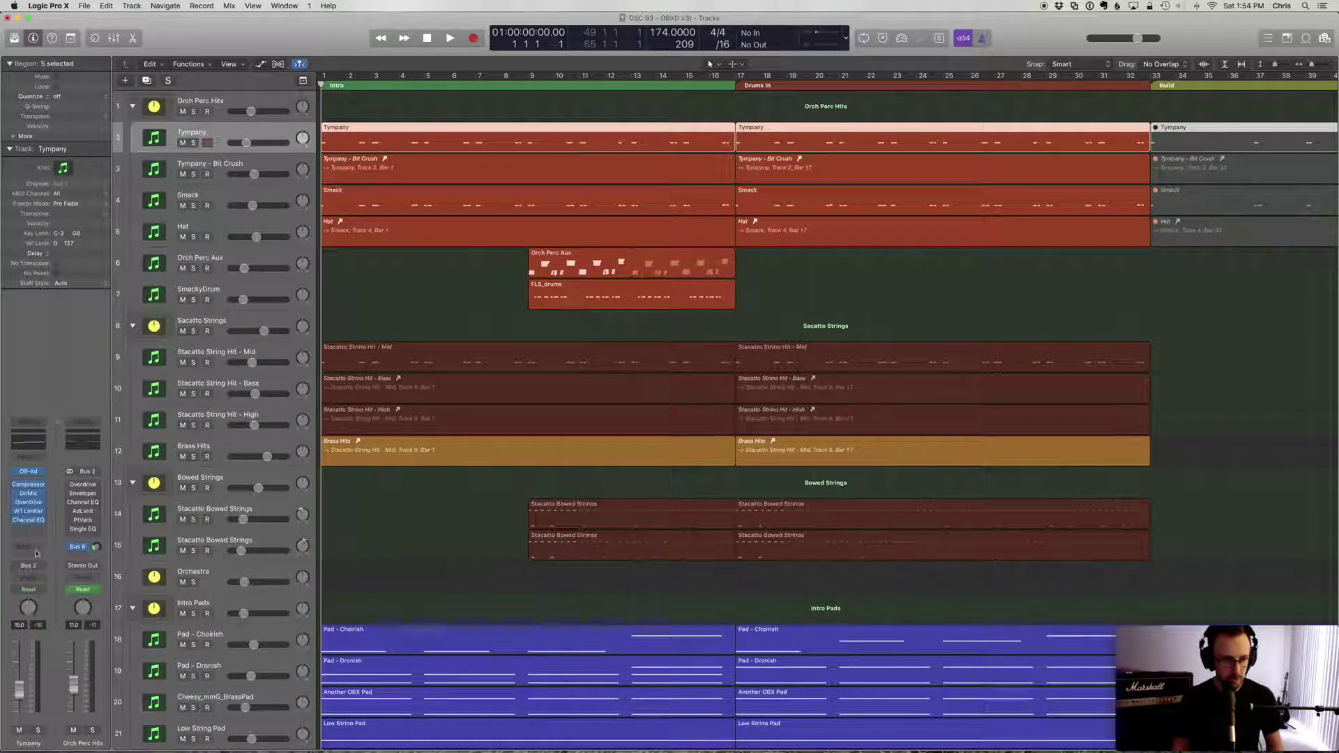
left_click(222, 107)
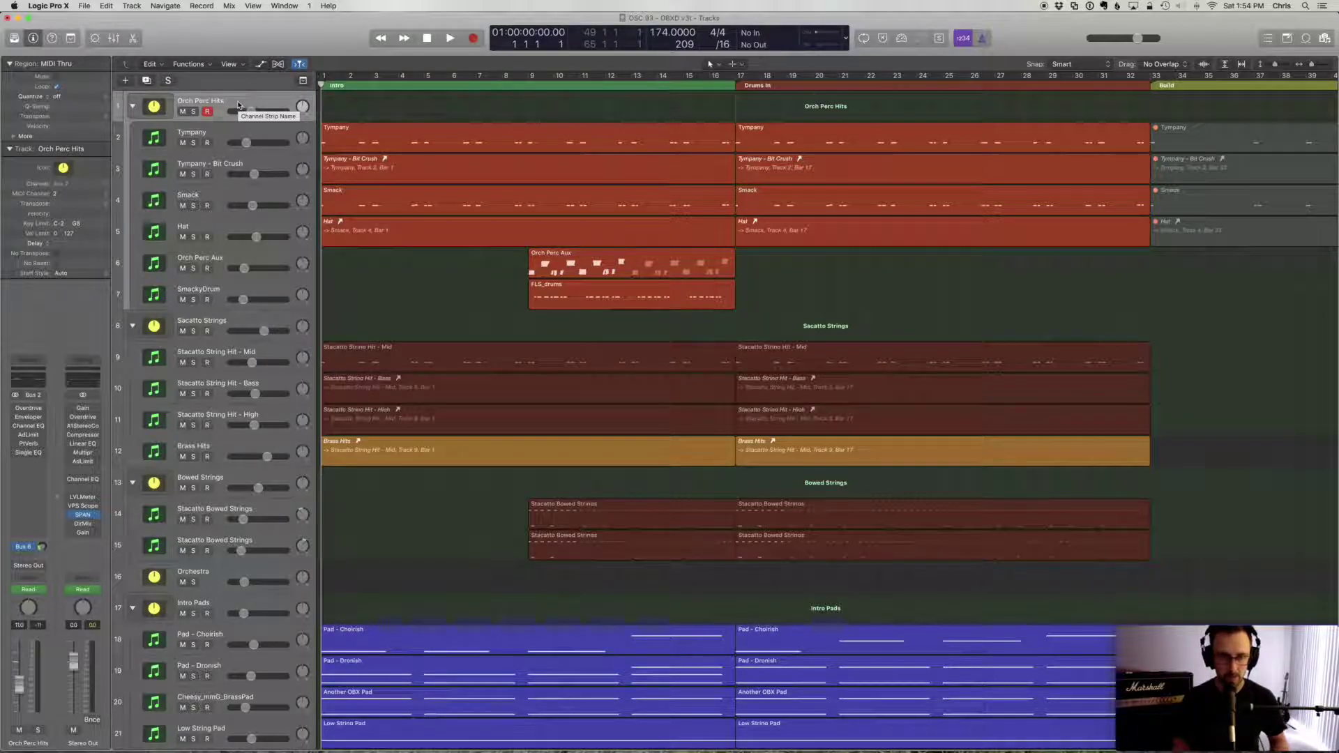
left_click(248, 132)
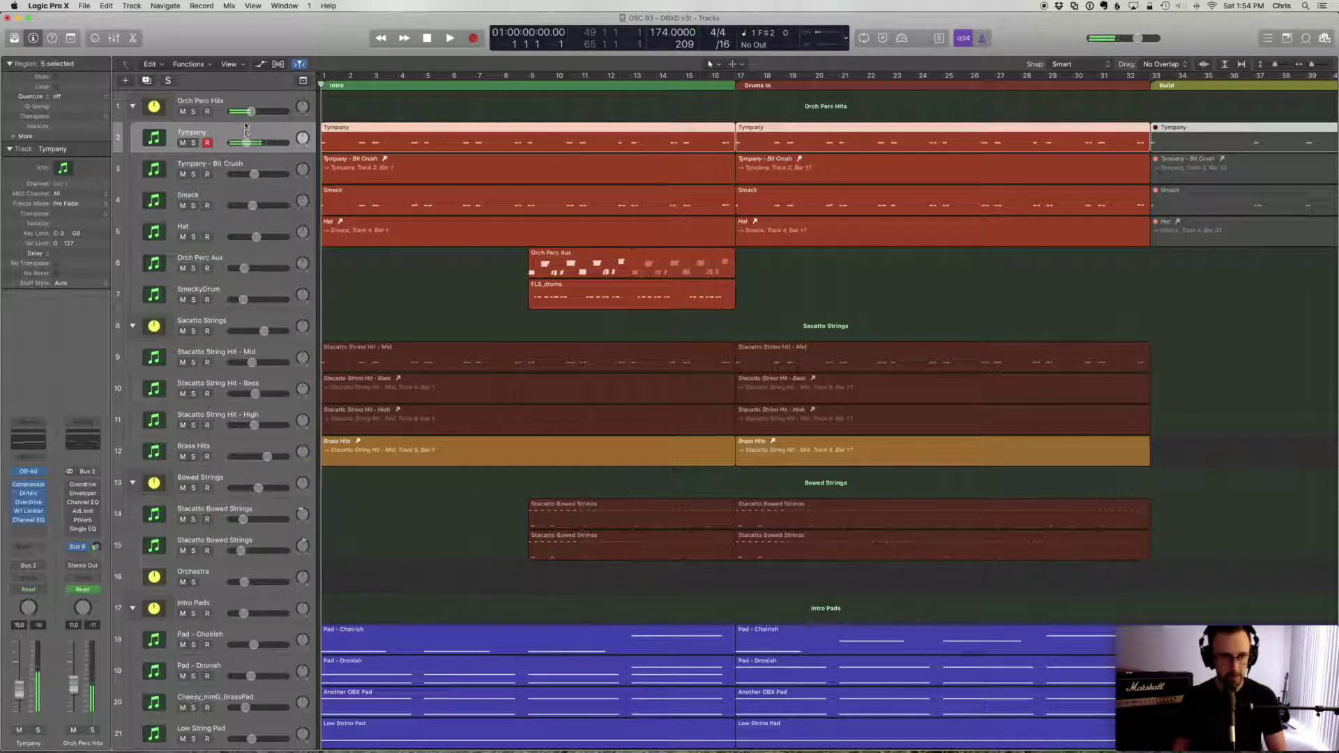
- Set the Orch Perc Hits stack's volume to 0 dB
left_click(230, 106)
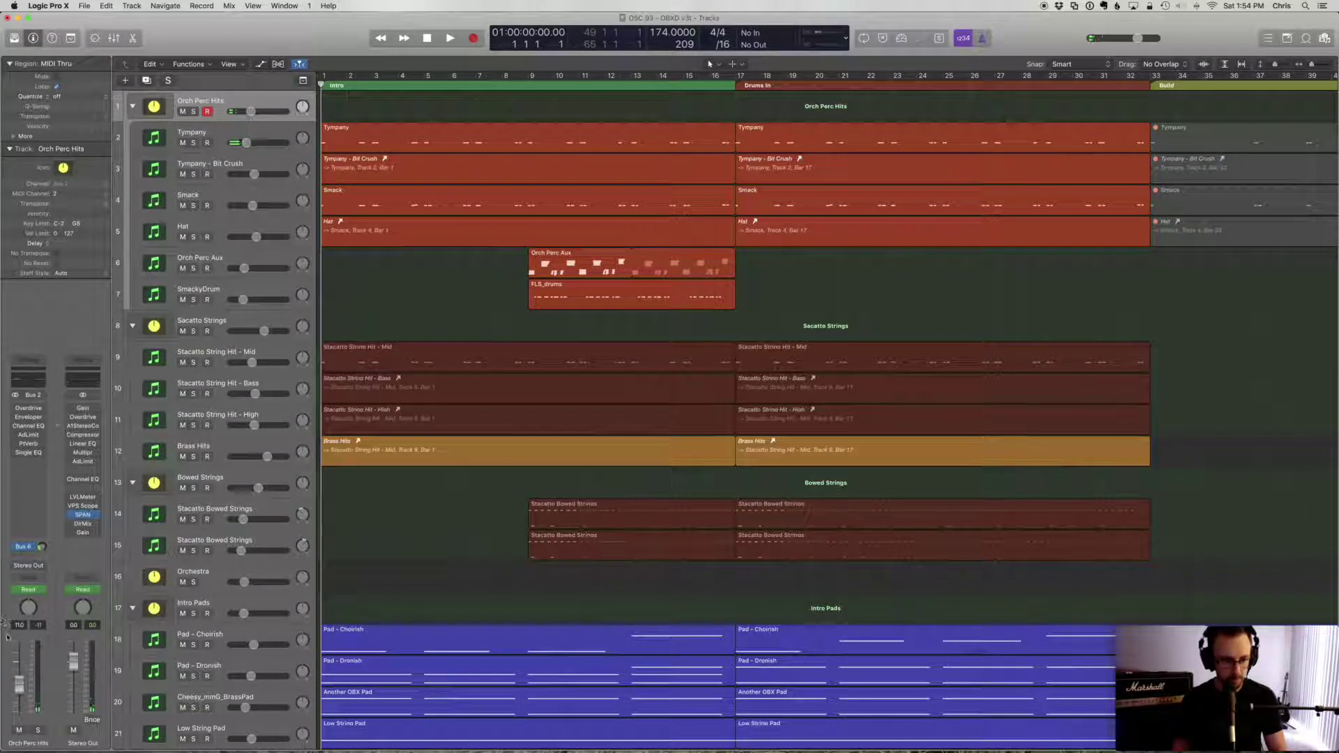
double_click(19, 625)
type("0")
key("Return")
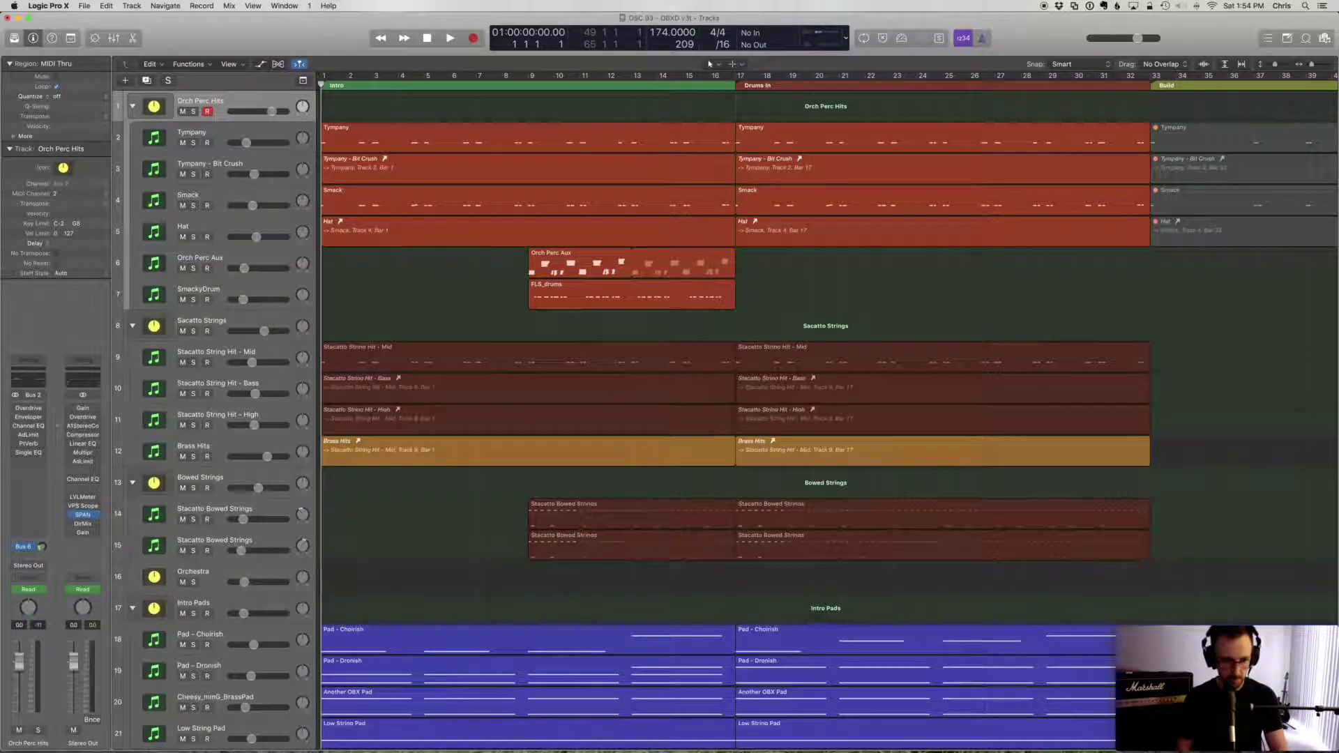
- Bypass all the Tympany track's audio effects and raise its volume fader to offset the lost level
left_click(218, 132)
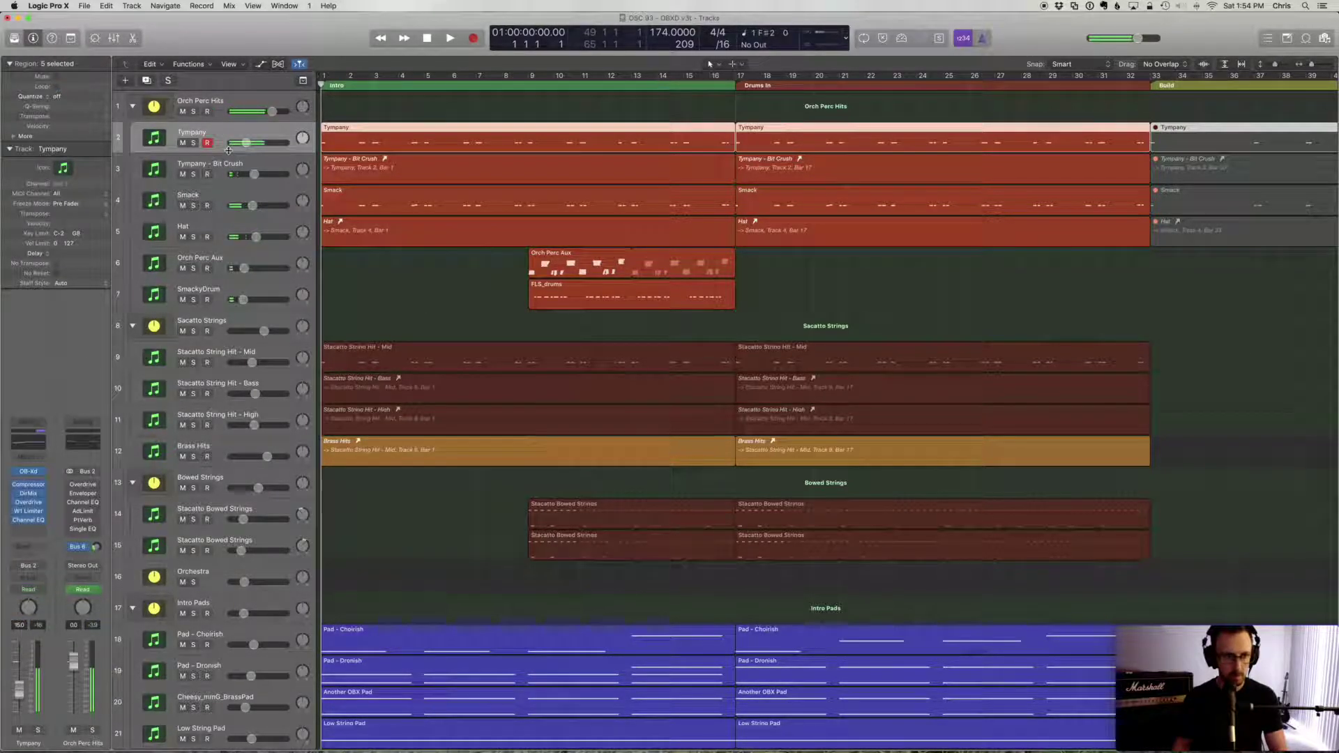
left_click_drag(19, 691, 19, 677)
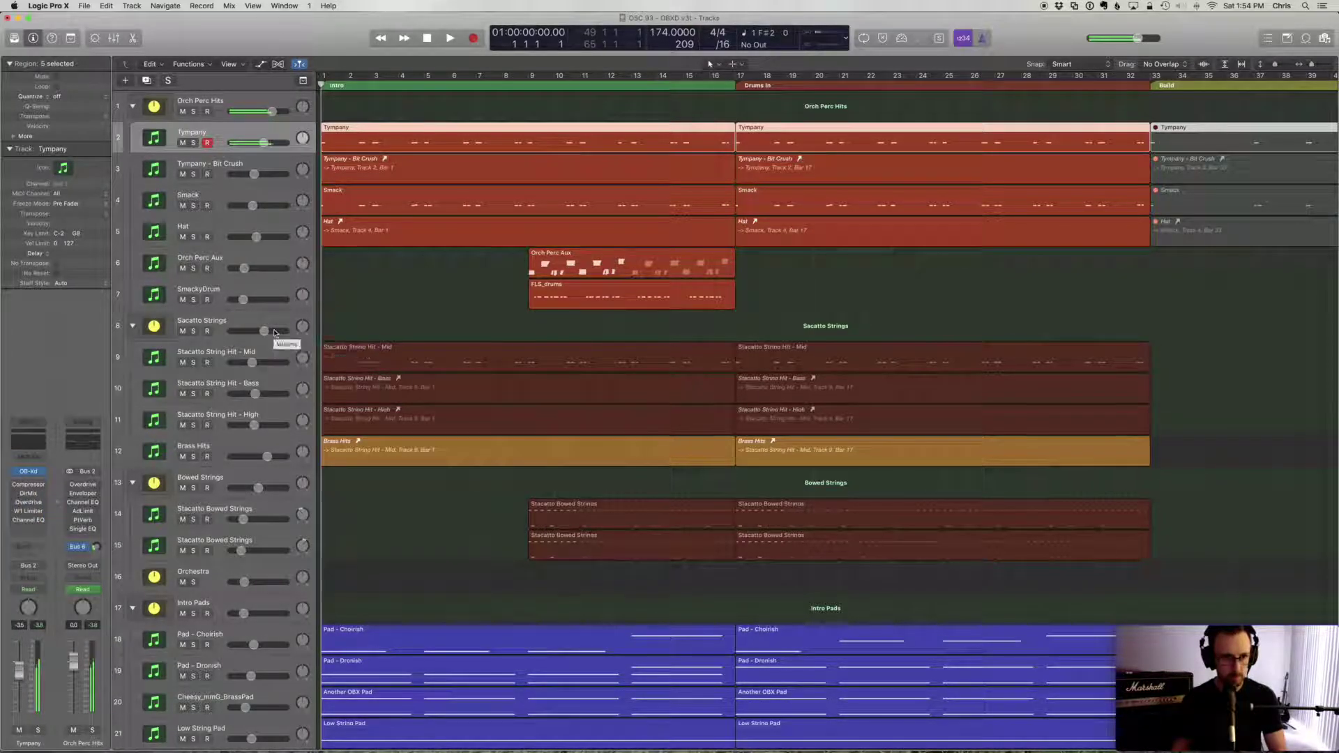
left_click(220, 108)
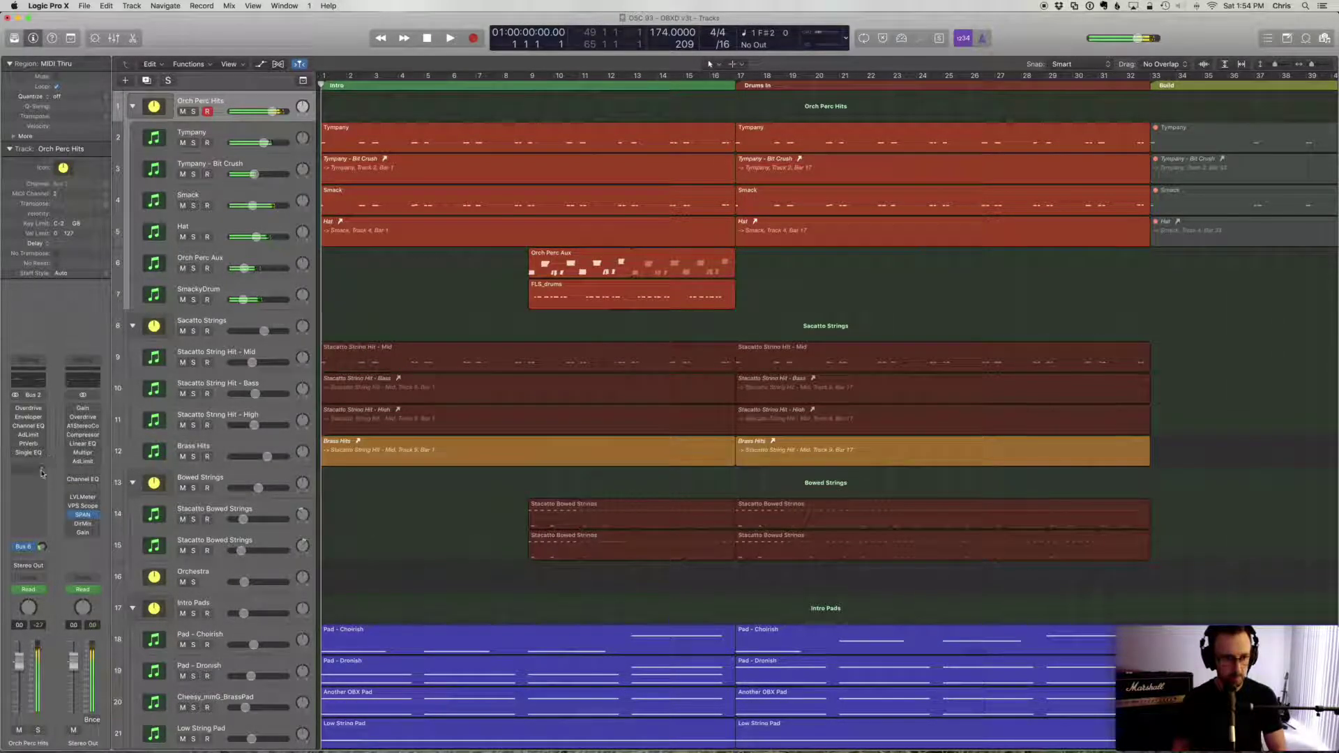
left_click(223, 135)
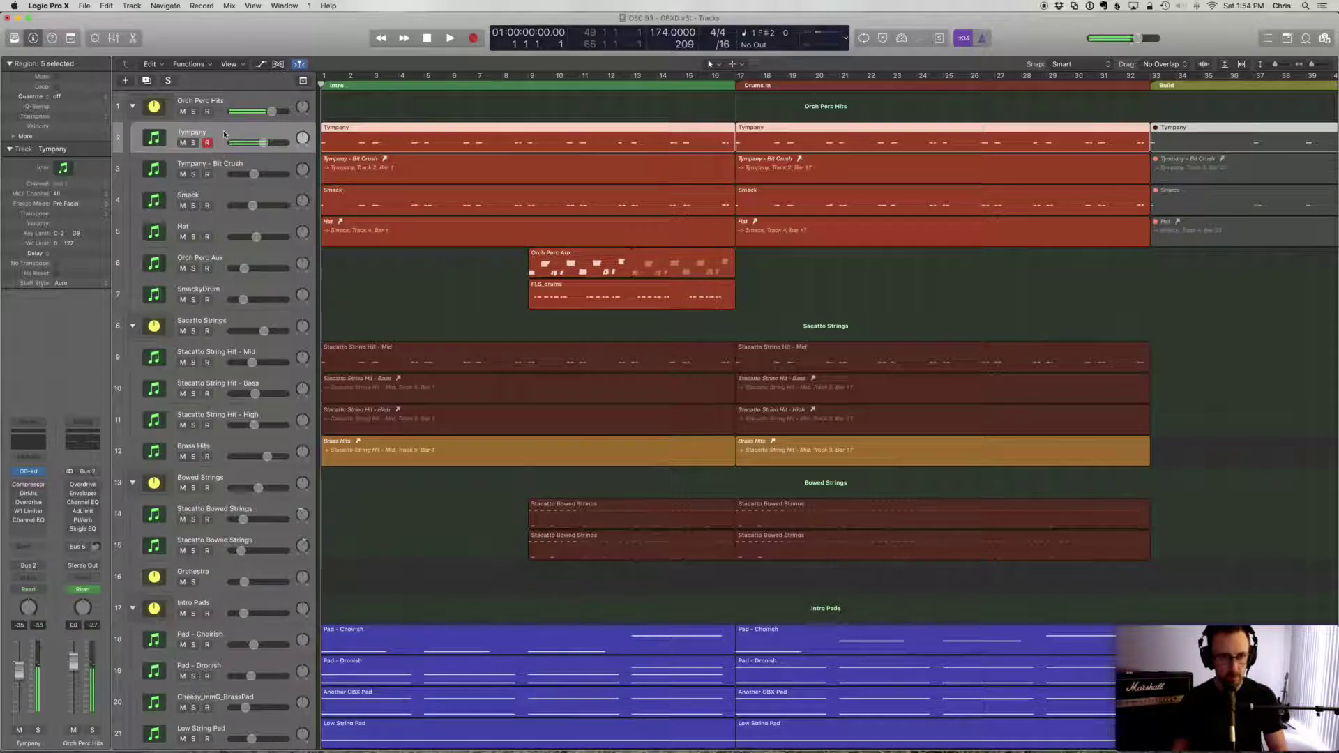
left_click_drag(28, 671, 29, 661)
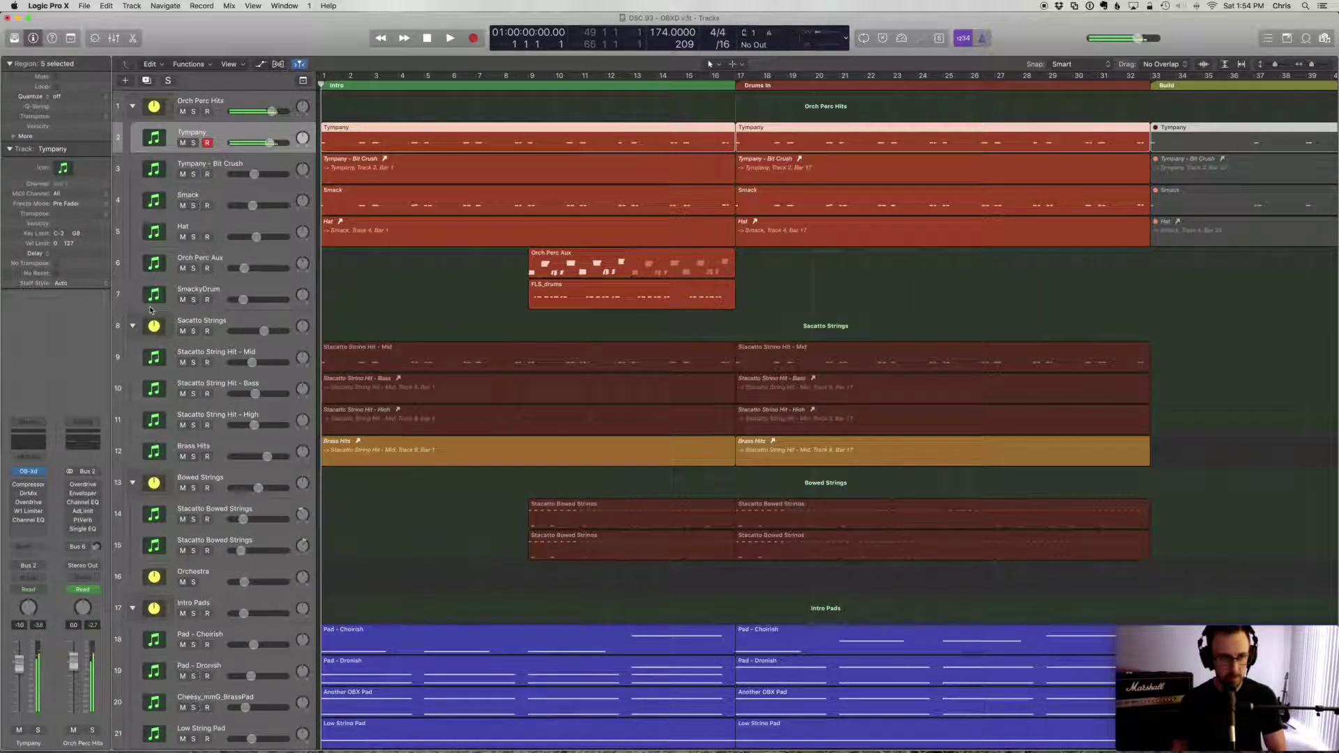
- Open the Tympany track's OB-Xd instrument and compare its sound with Unison off and on again
left_click(29, 471)
left_click_drag(427, 47, 607, 137)
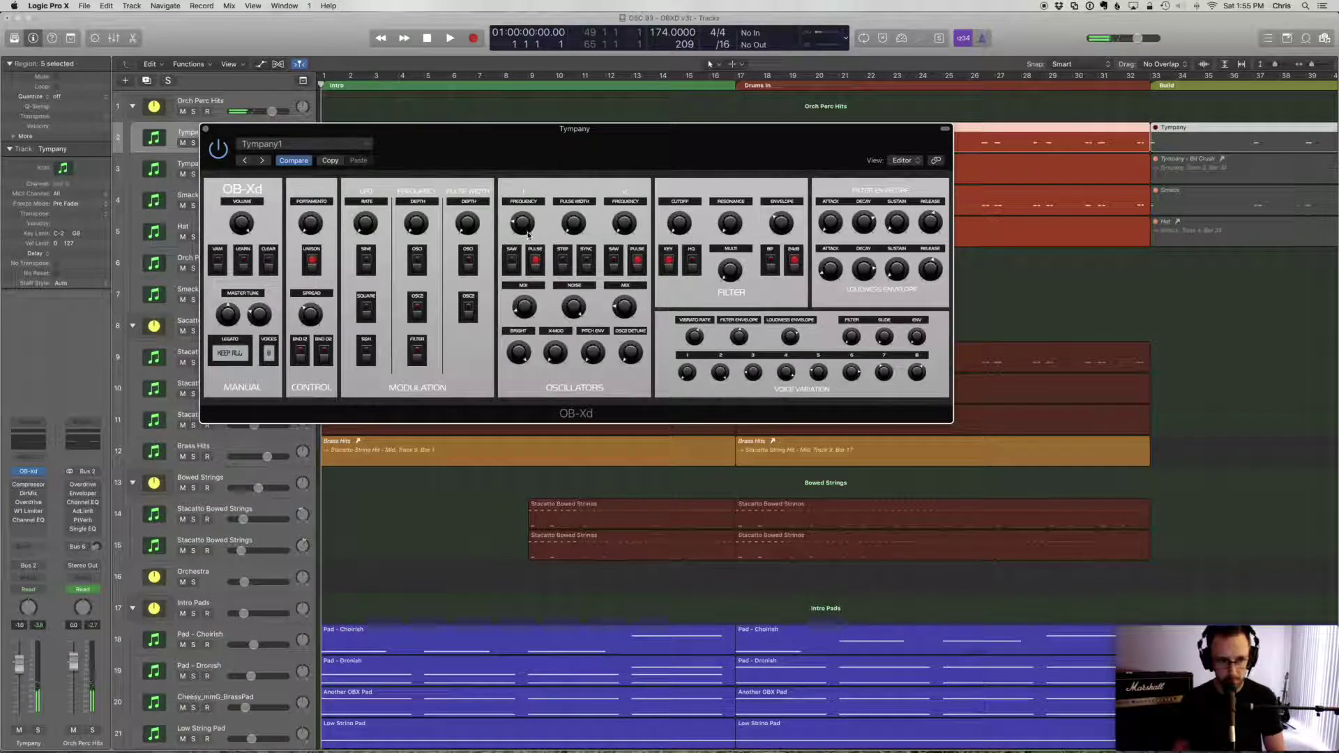
left_click(313, 264)
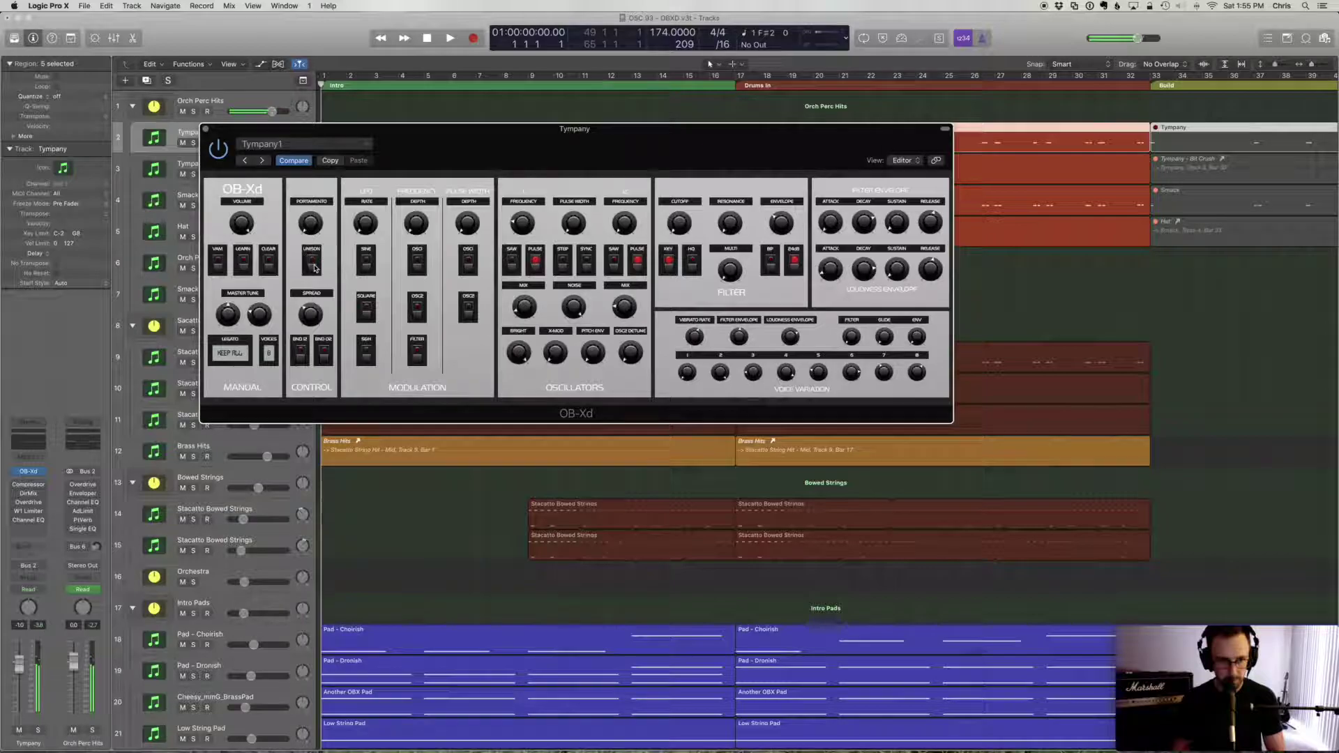
left_click(313, 265)
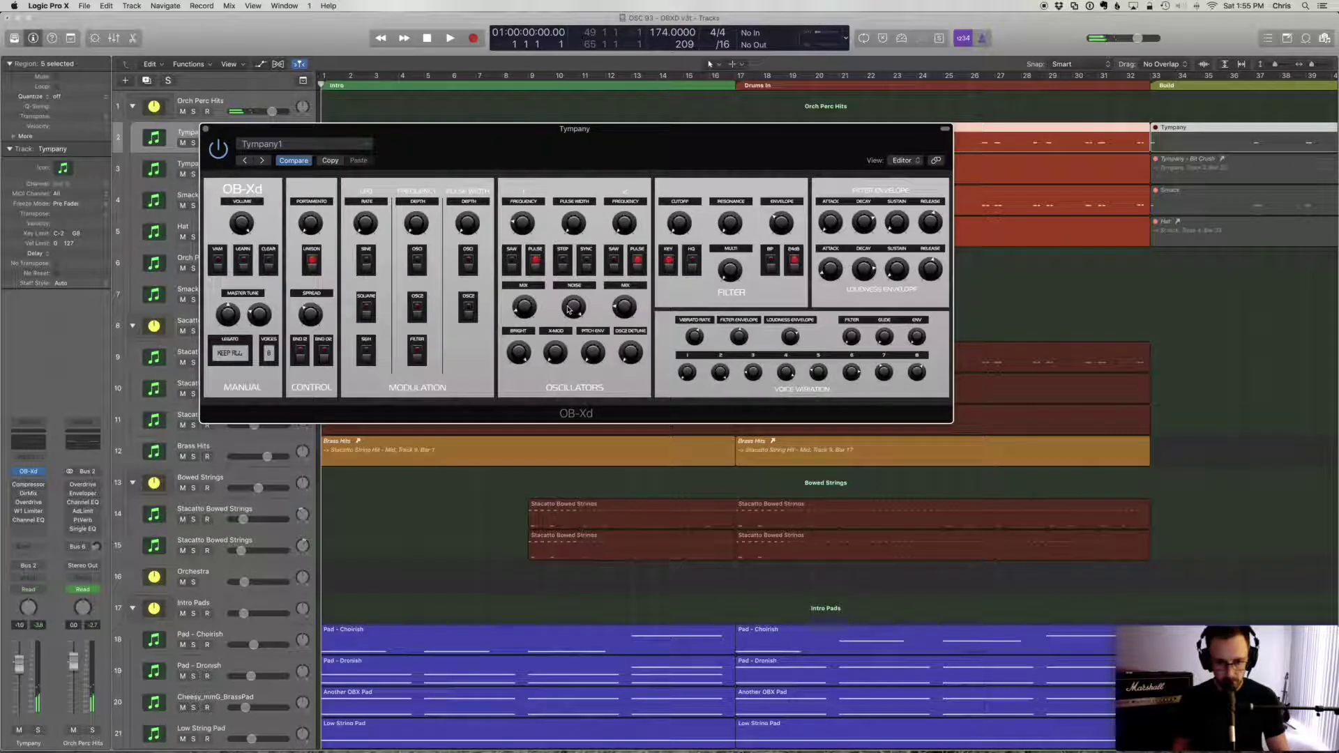
- Examine the OB-Xd filter's Key switch and Envelope amount while playing the Tympany patch
left_click(632, 551)
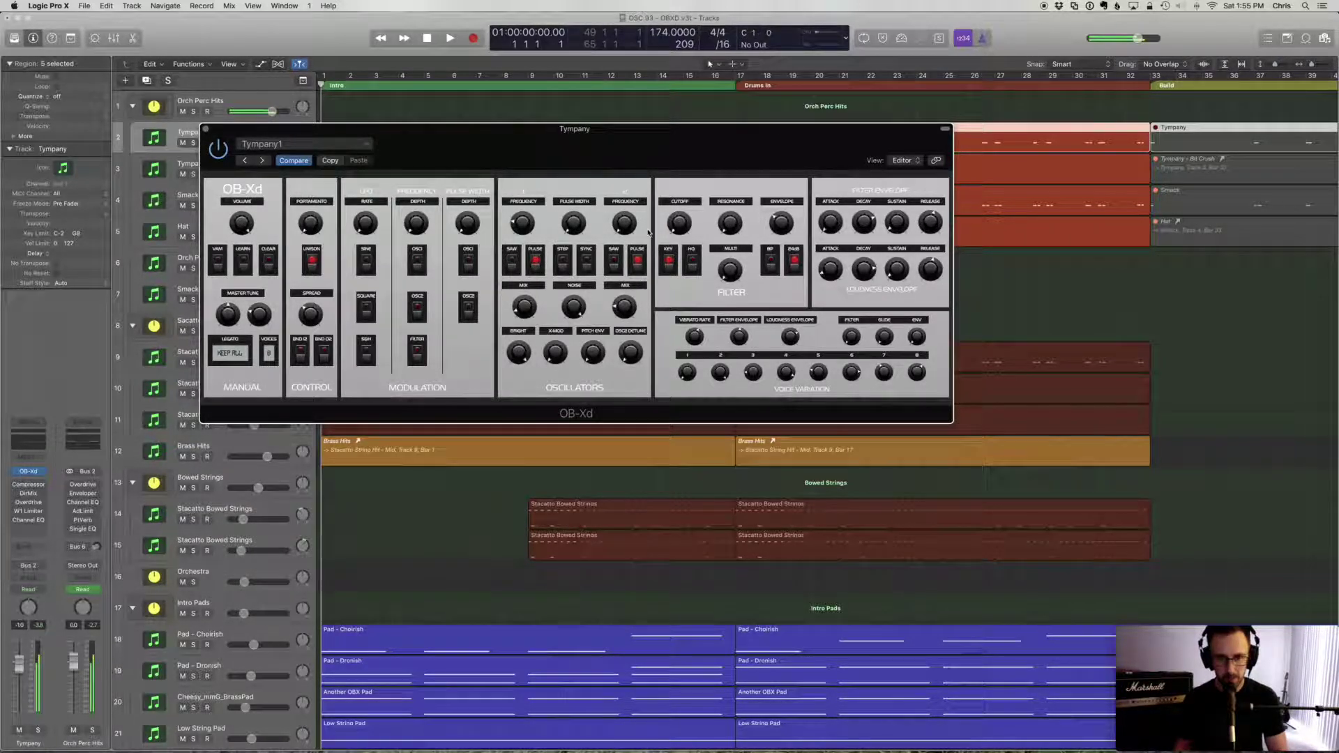
left_click(670, 265)
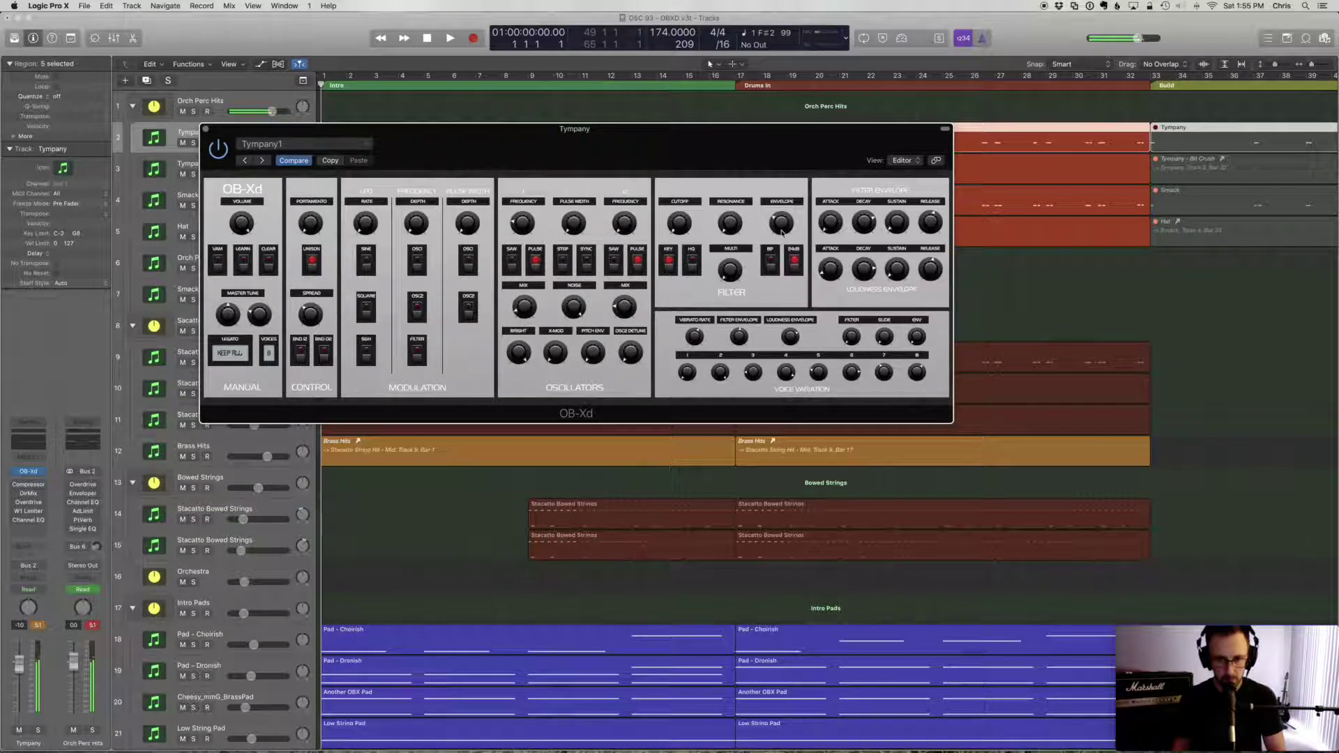
left_click_drag(783, 229, 783, 225)
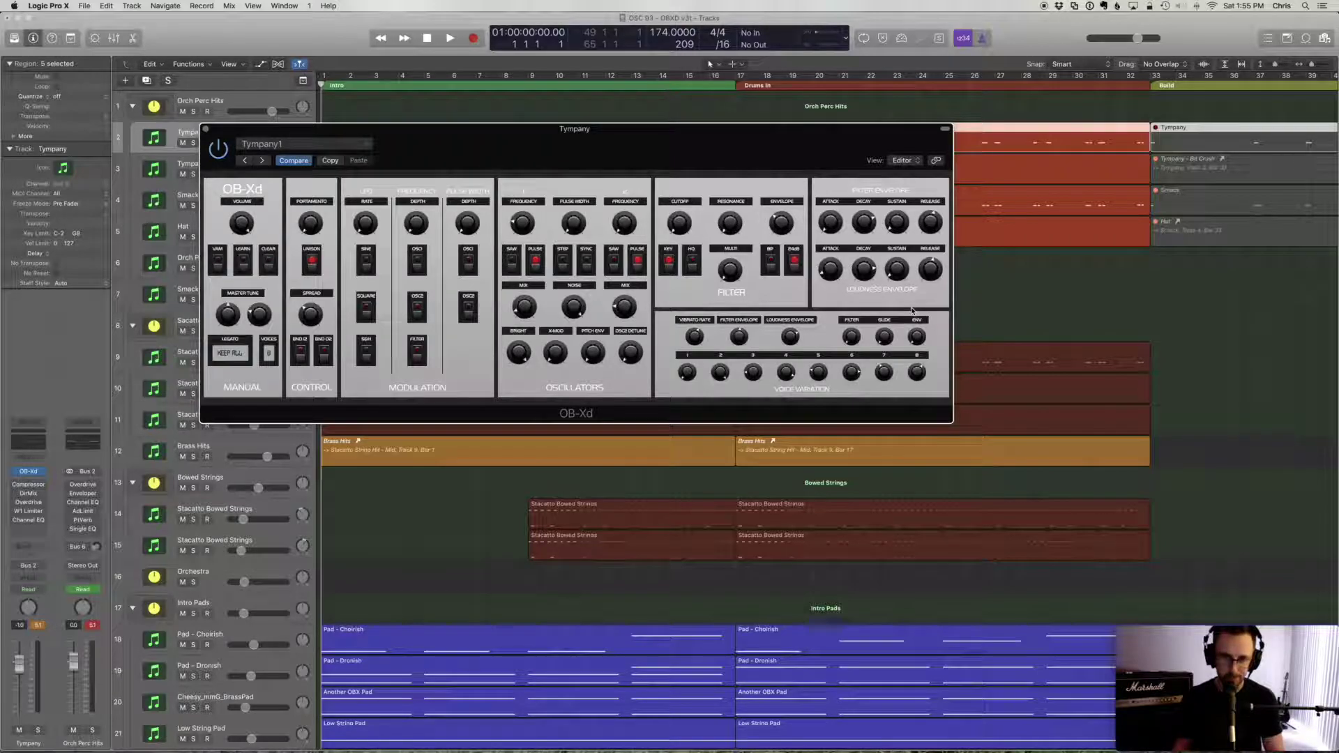
- Open the Tympany track's Compressor alongside the OB-Xd, inspect it in Graph view, and close it
left_click_drag(655, 180, 669, 181)
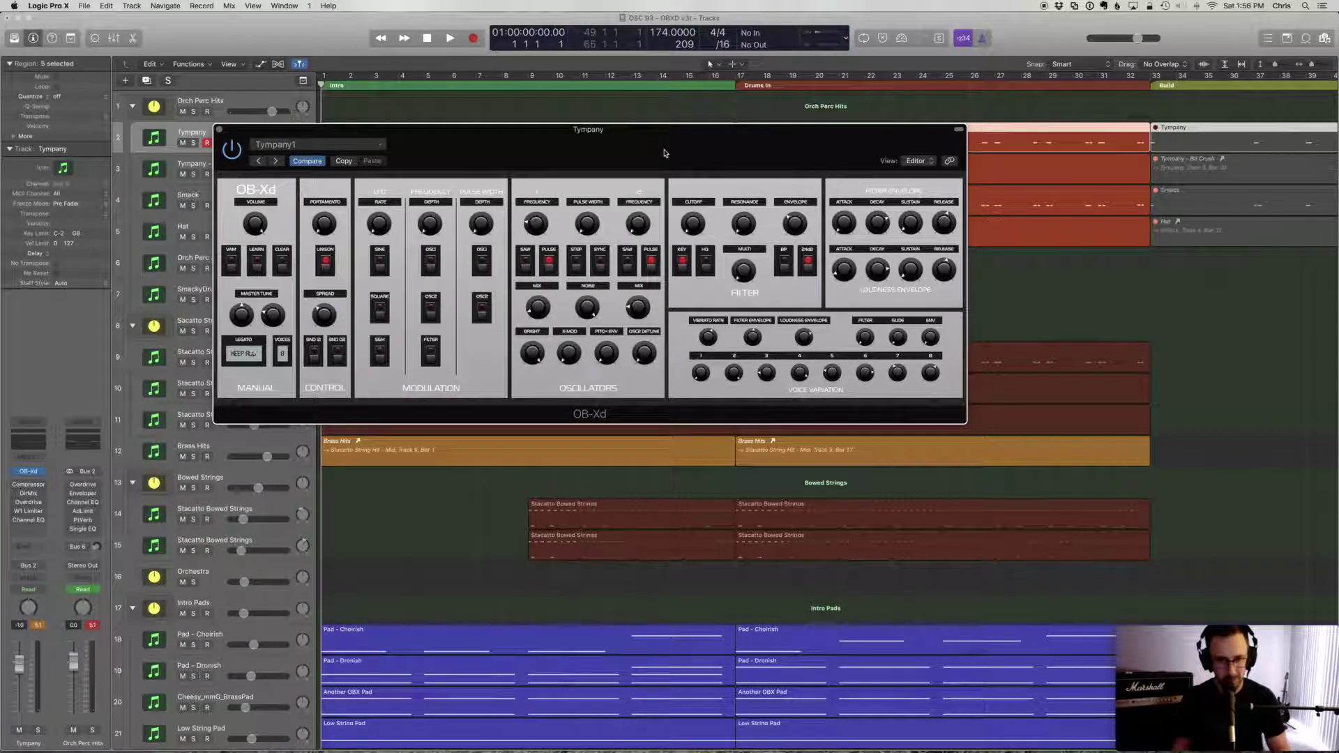
left_click_drag(626, 152, 807, 173)
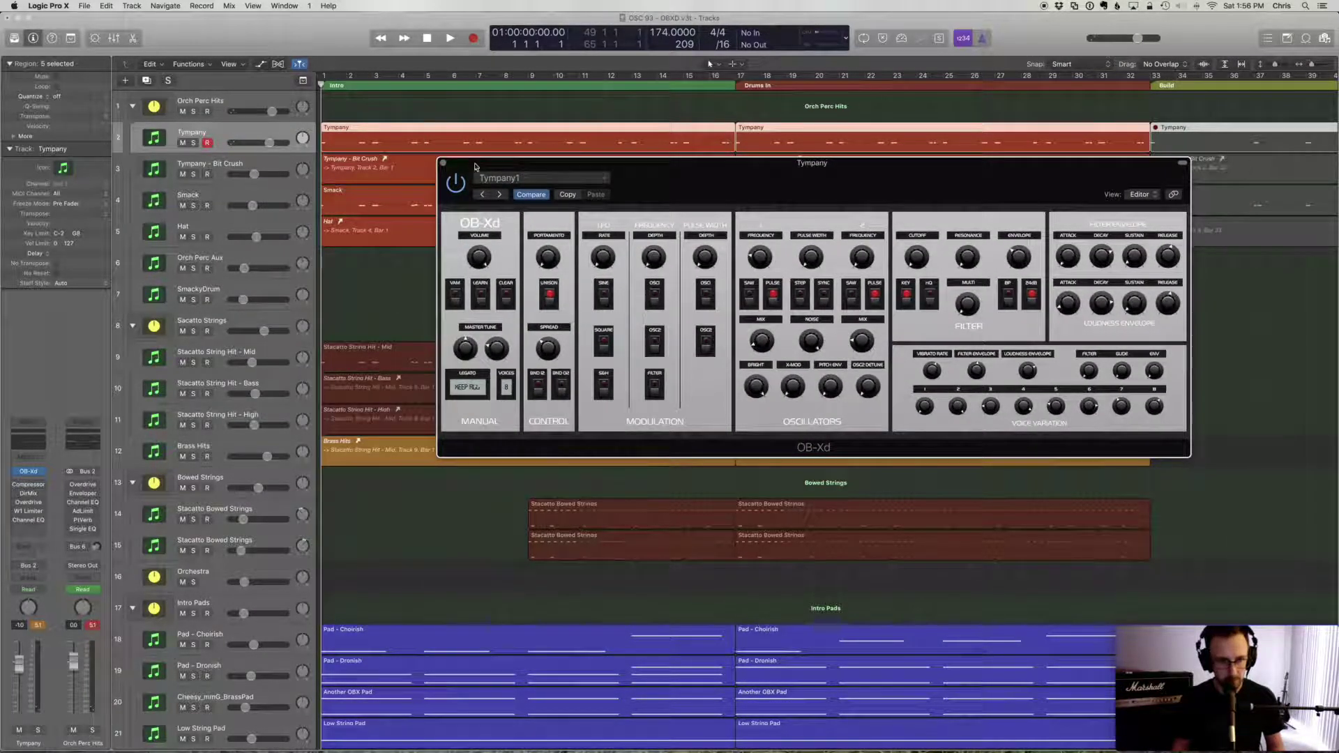
left_click_drag(475, 166, 190, 69)
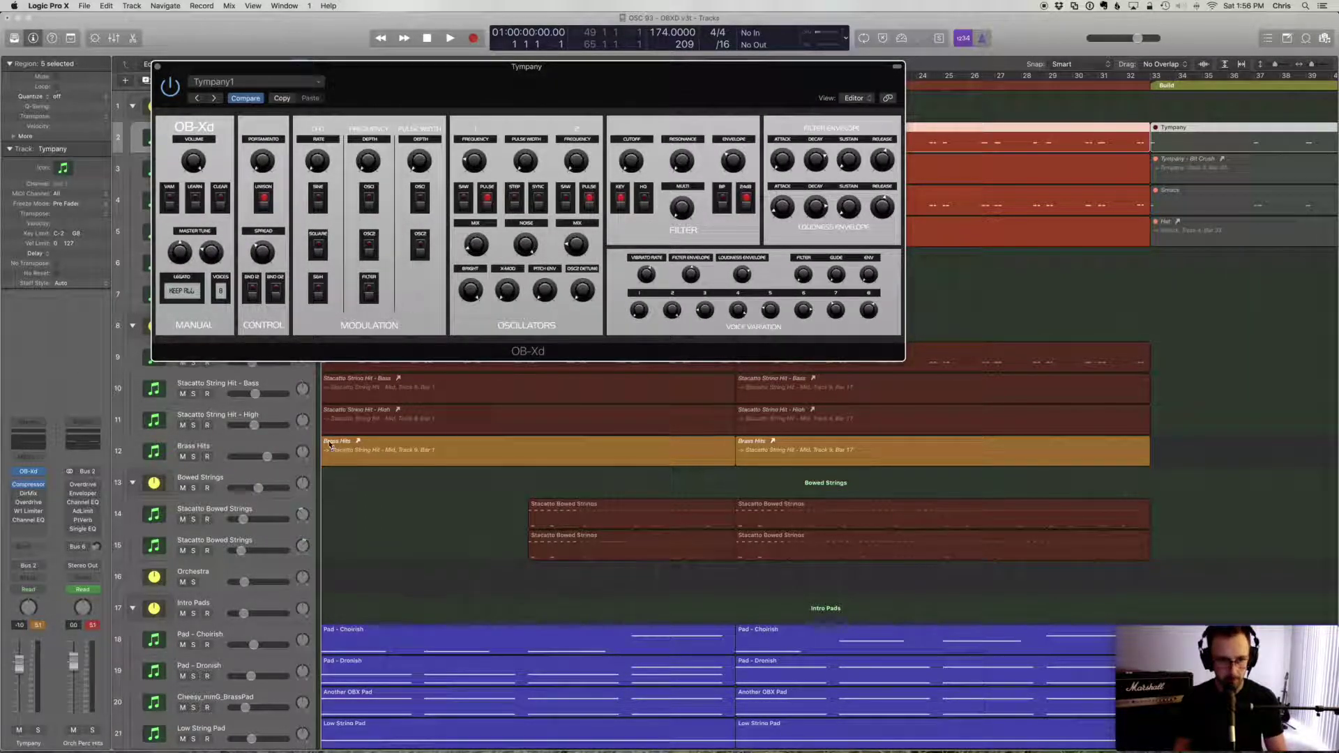
left_click(29, 484)
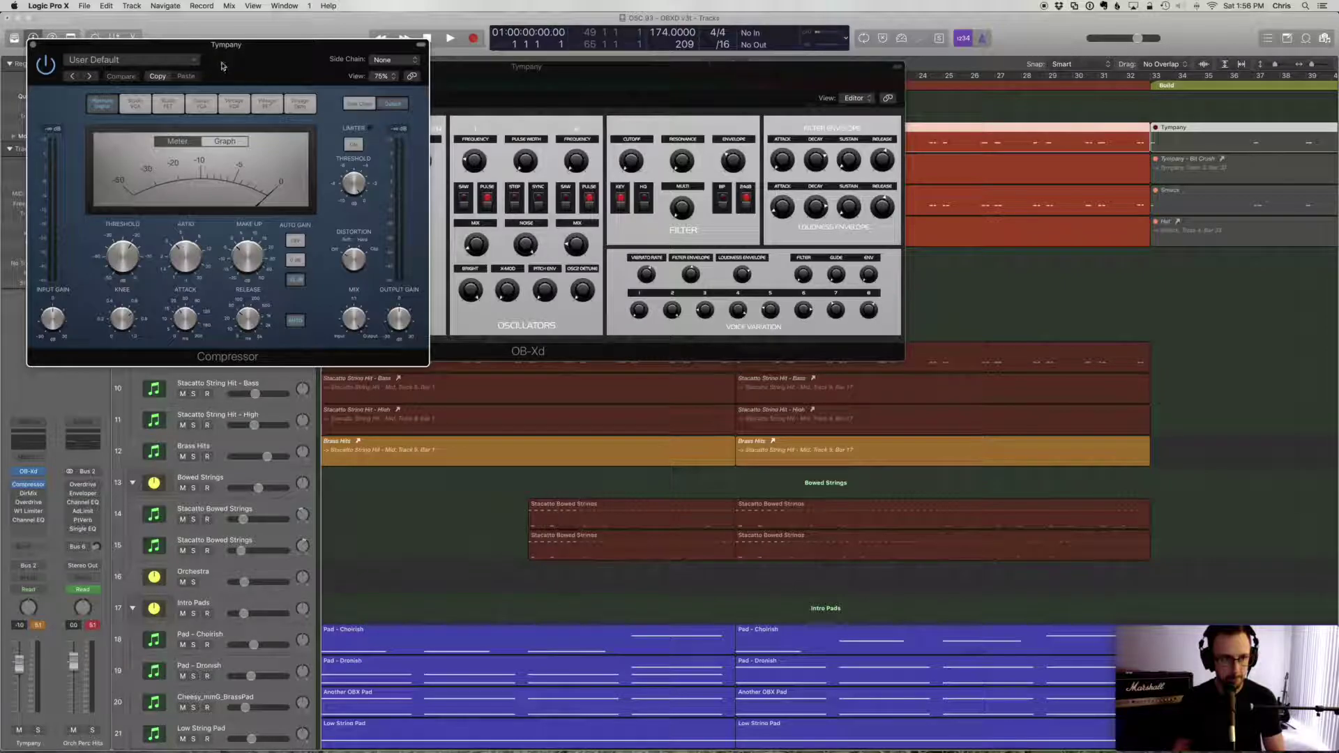
left_click_drag(223, 53, 698, 265)
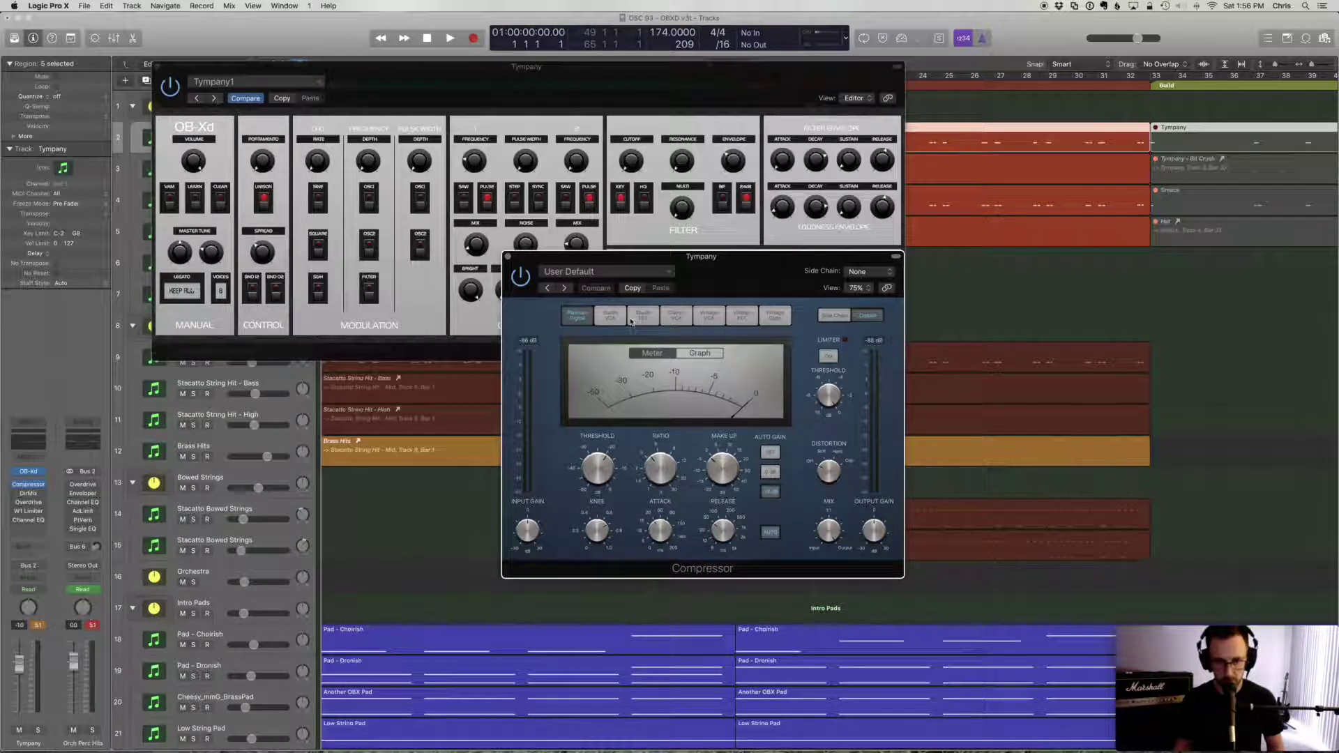
left_click(698, 354)
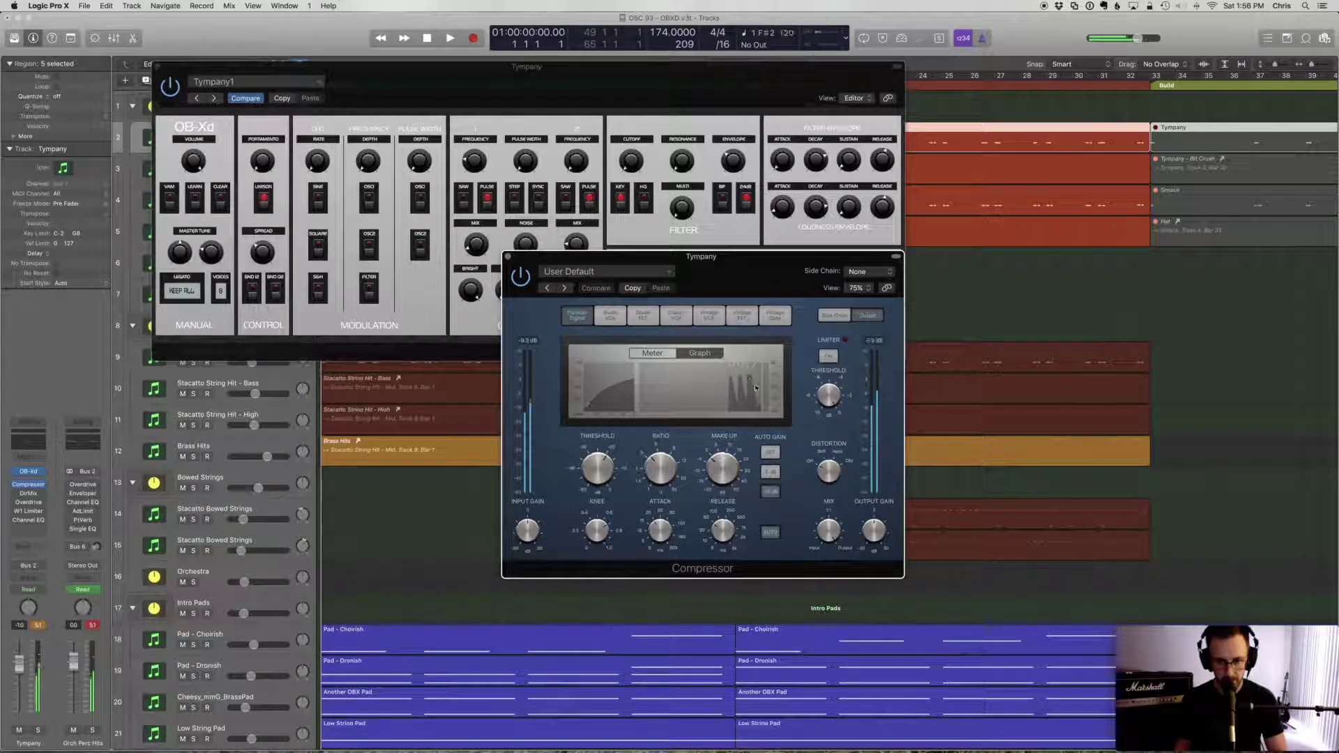
left_click(507, 256)
- Enable and open the Tympany track's Direction Mixer, compare the sound with it bypassed and on, and close it
left_click(28, 493)
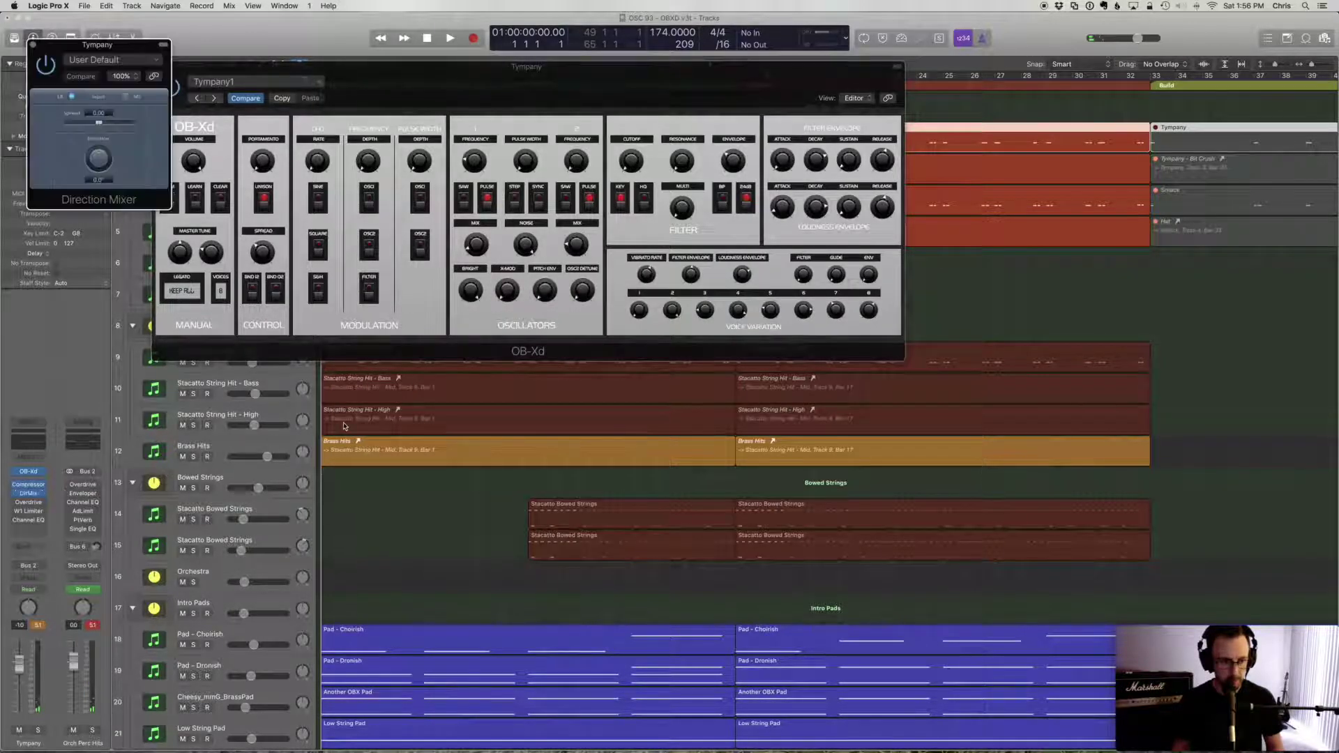
left_click_drag(50, 74, 525, 303)
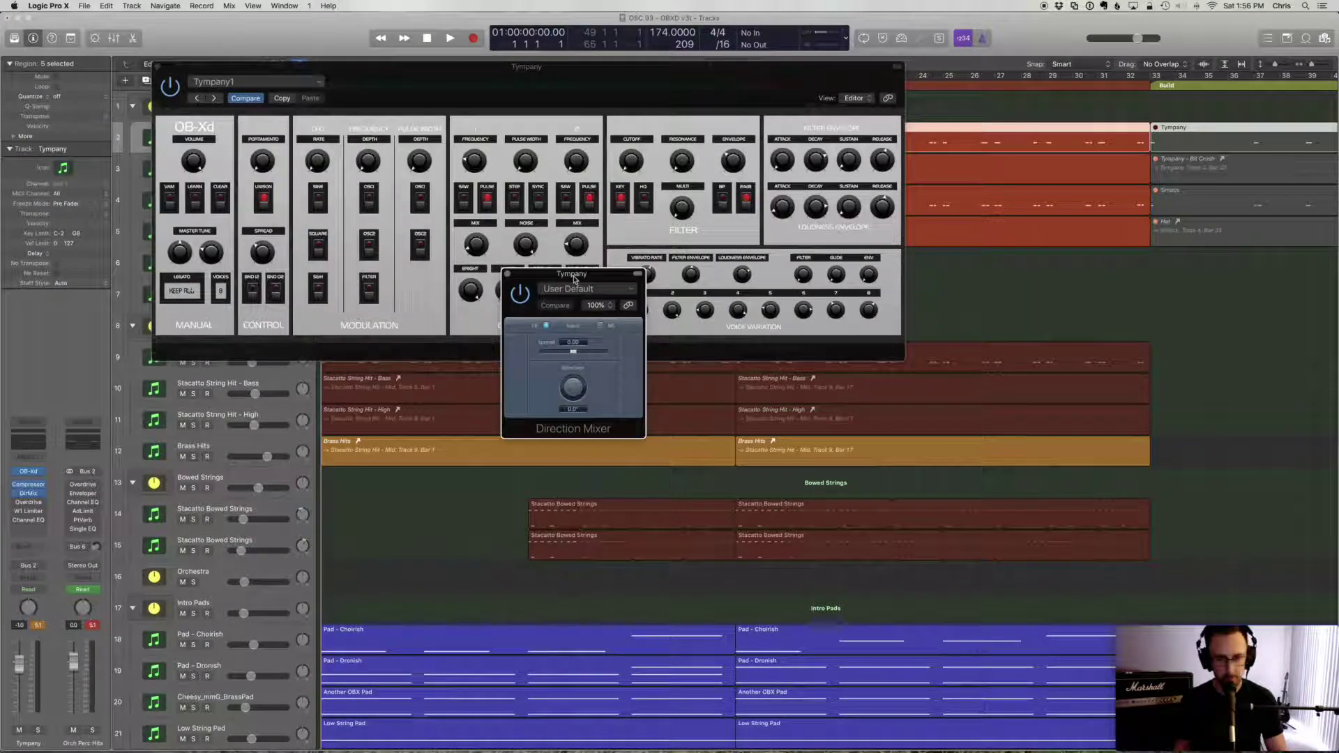
left_click(521, 295)
left_click(521, 295)
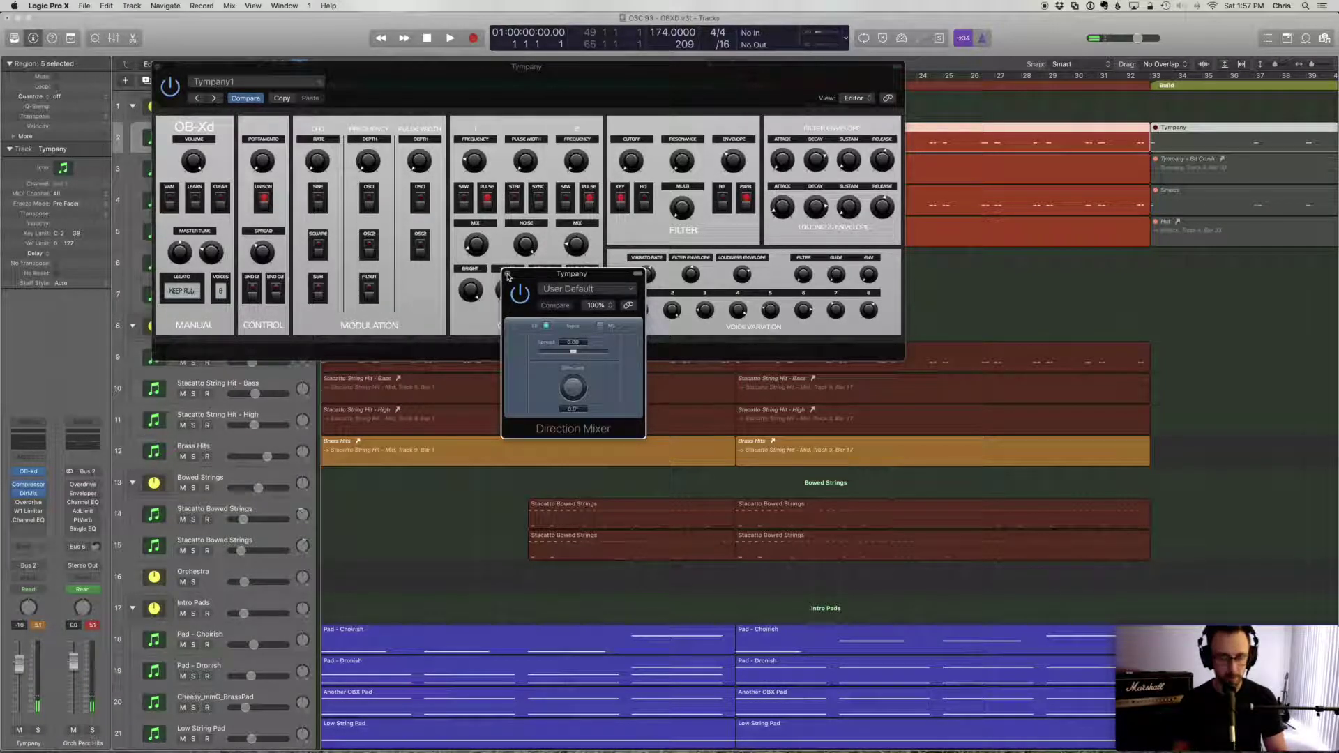
left_click(507, 274)
- Enable the Tympany track's Overdrive, audition its Drive at 24 dB, set it back to 5.50 dB, and close it
left_click(29, 503)
left_click_drag(242, 61, 614, 384)
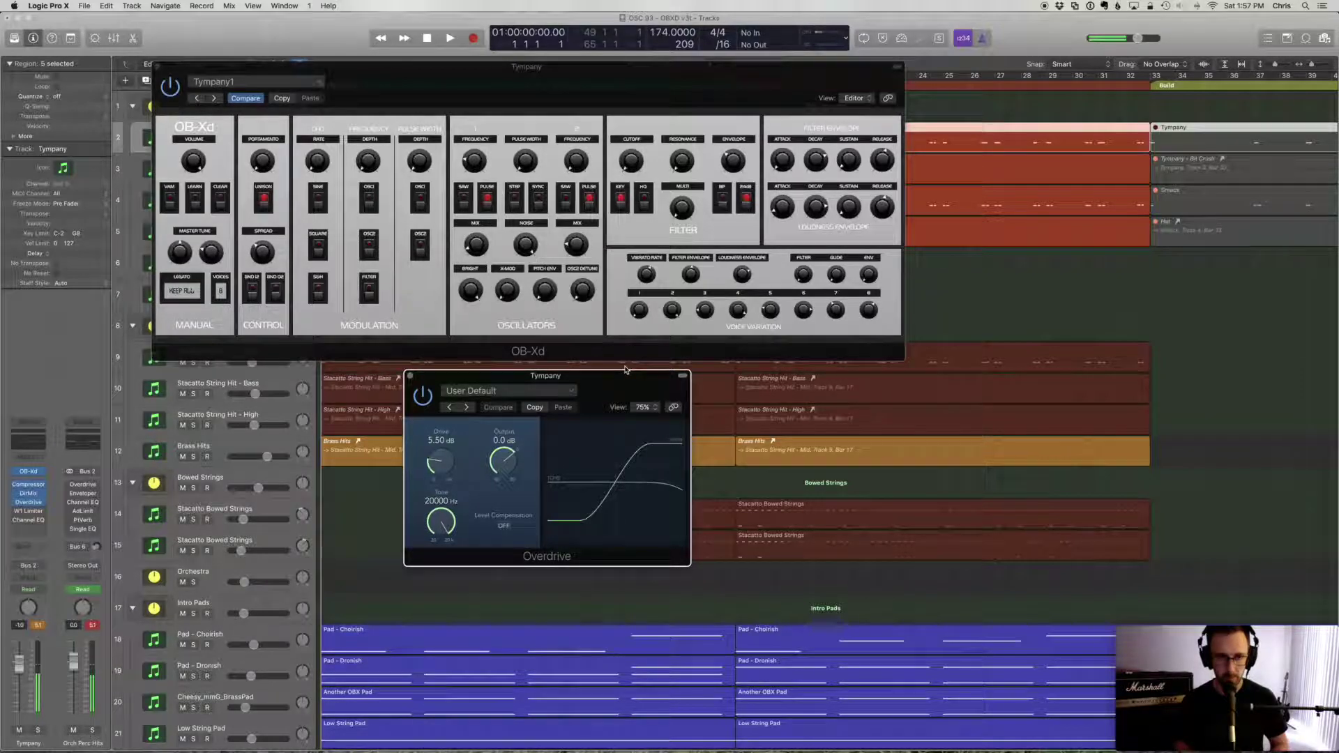
left_click_drag(440, 462, 469, 450)
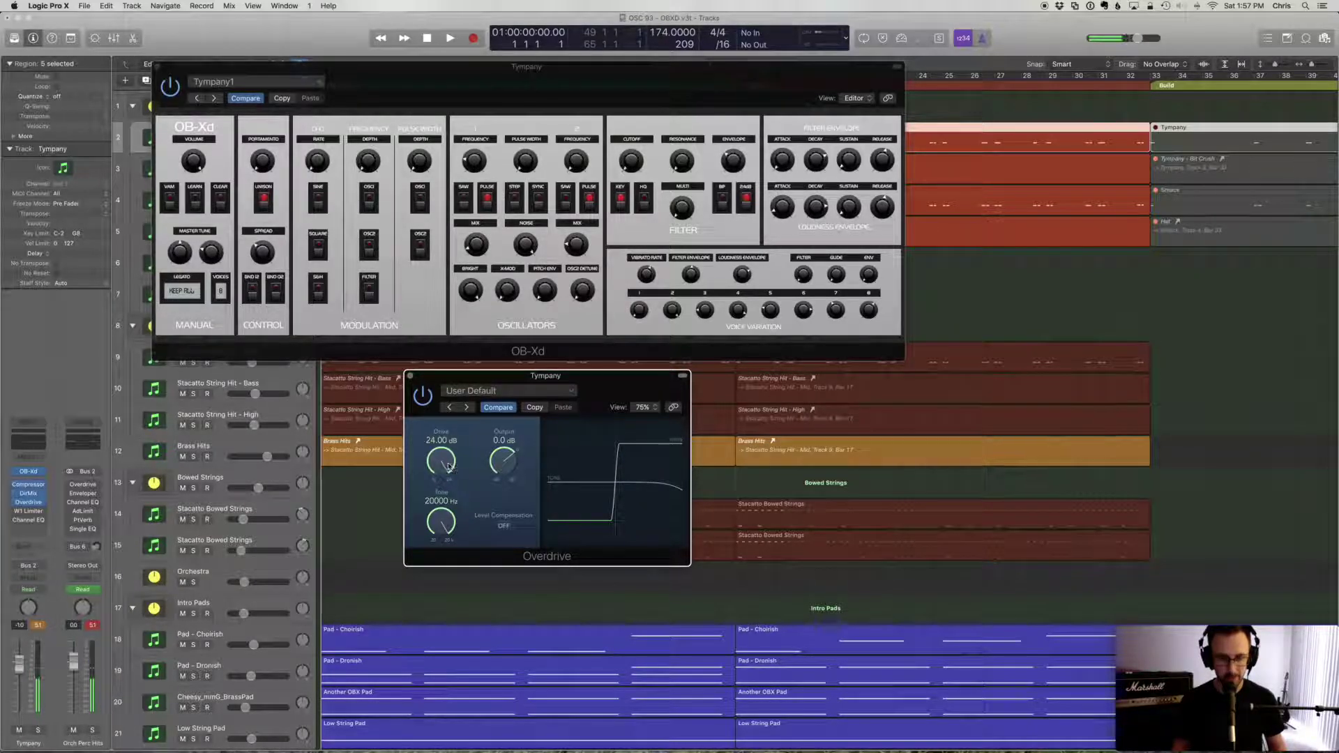
left_click_drag(448, 466, 493, 586)
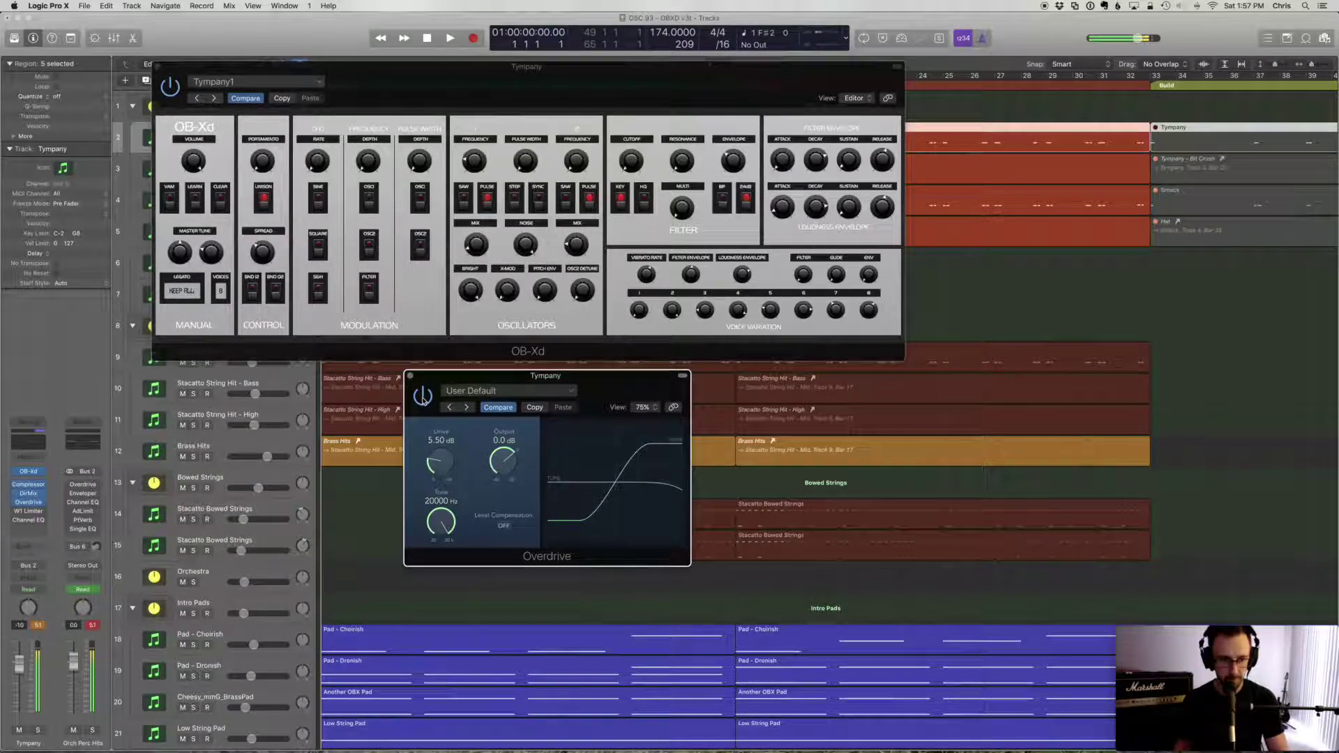
left_click(37, 625)
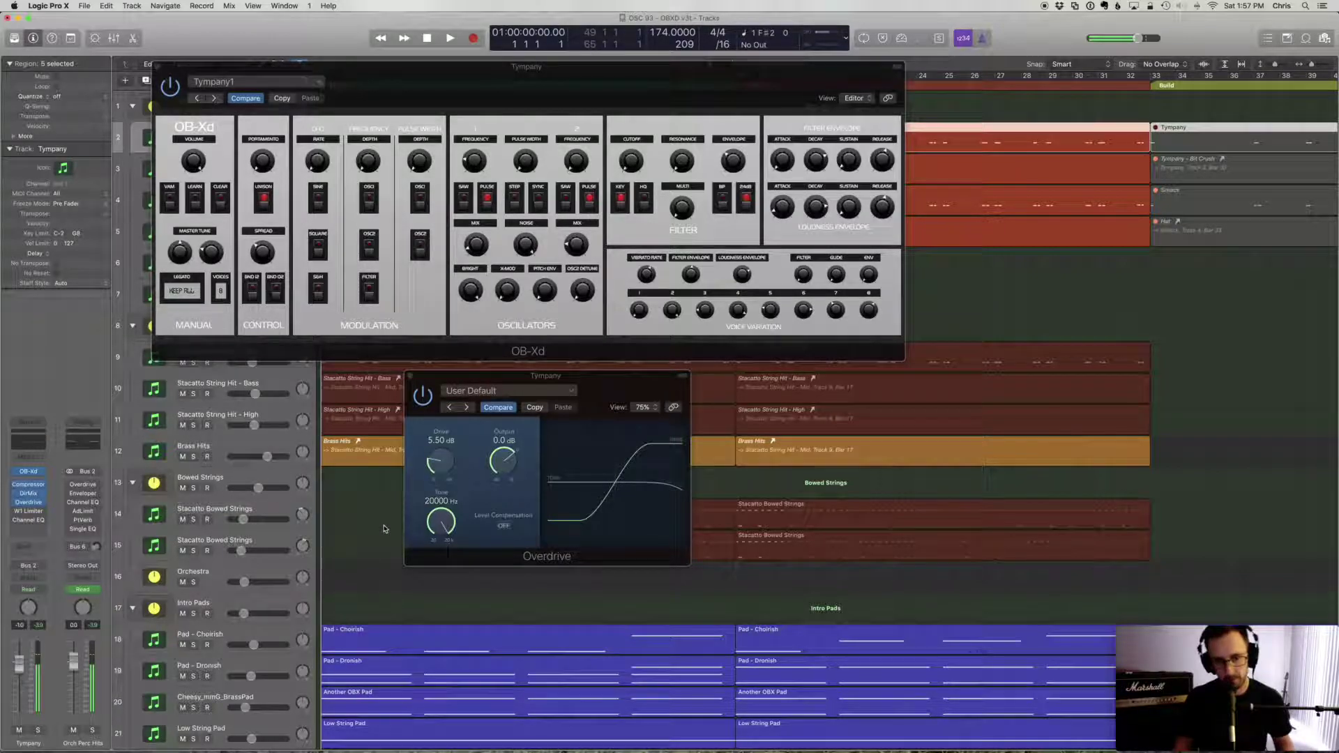
left_click(410, 377)
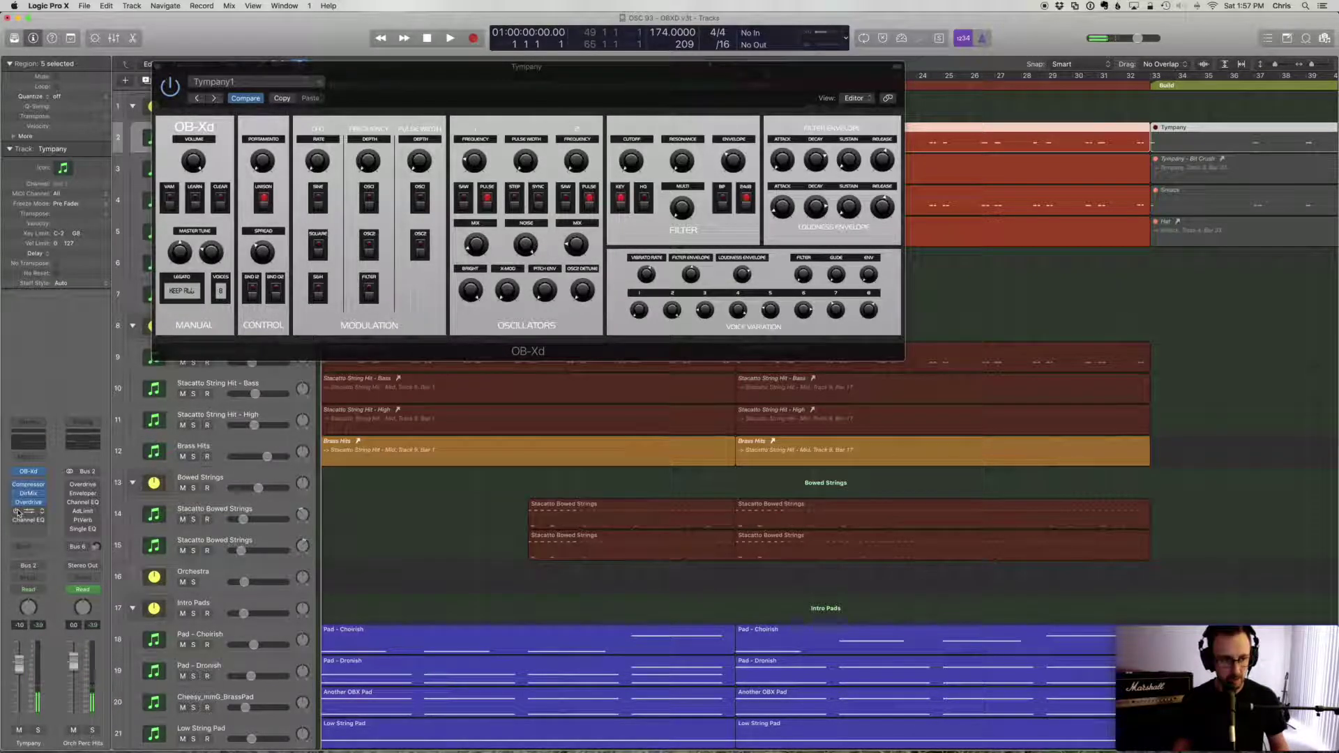
- Enable the Tympany track's W1 Limiter, try a lower Threshold, restore it, compare the limiter bypassed and on, and close it
left_click(33, 510)
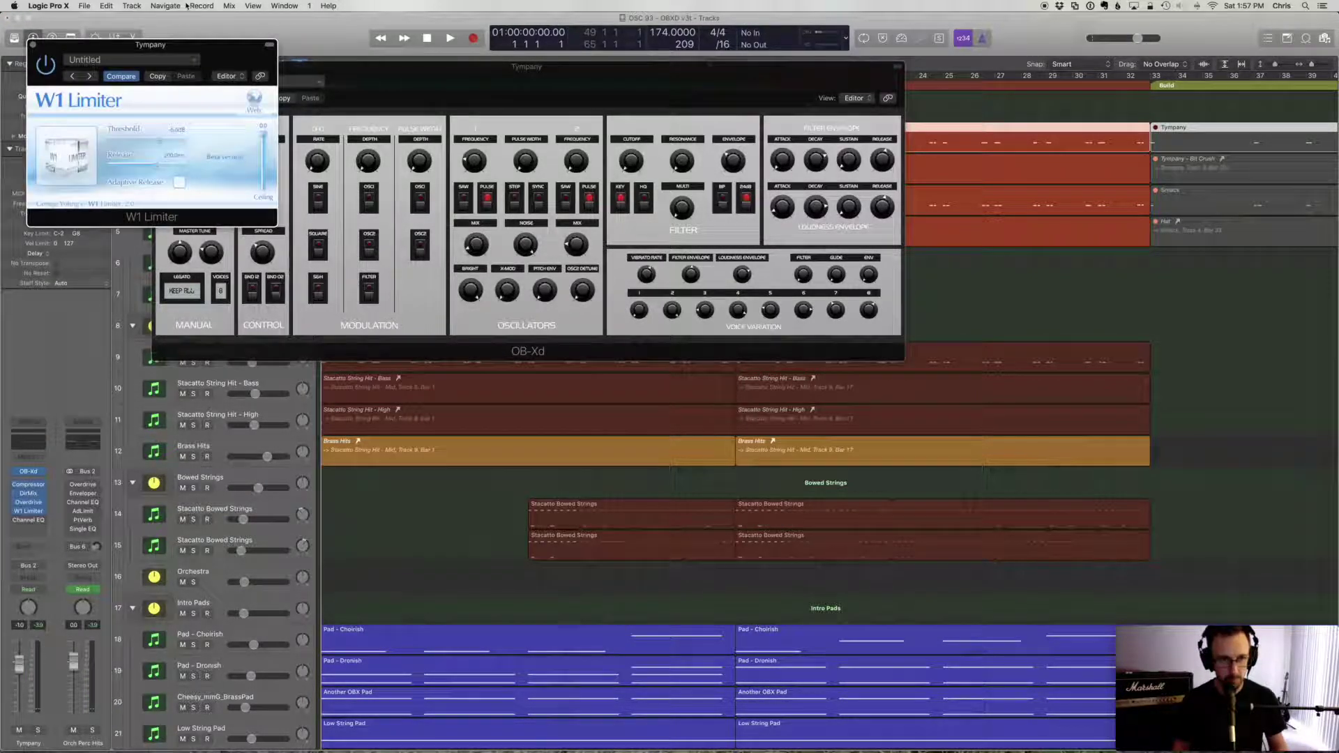
left_click_drag(170, 40, 586, 366)
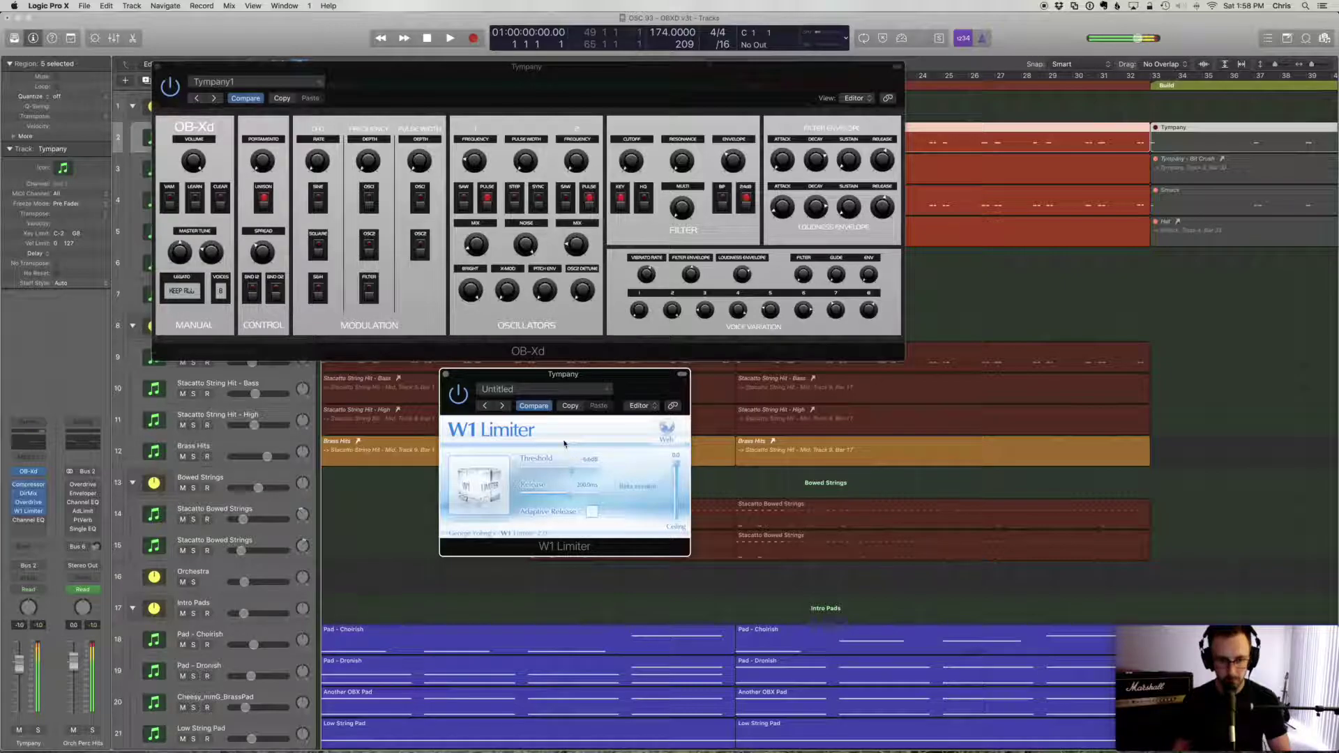
left_click(569, 473)
left_click_drag(568, 473, 540, 474)
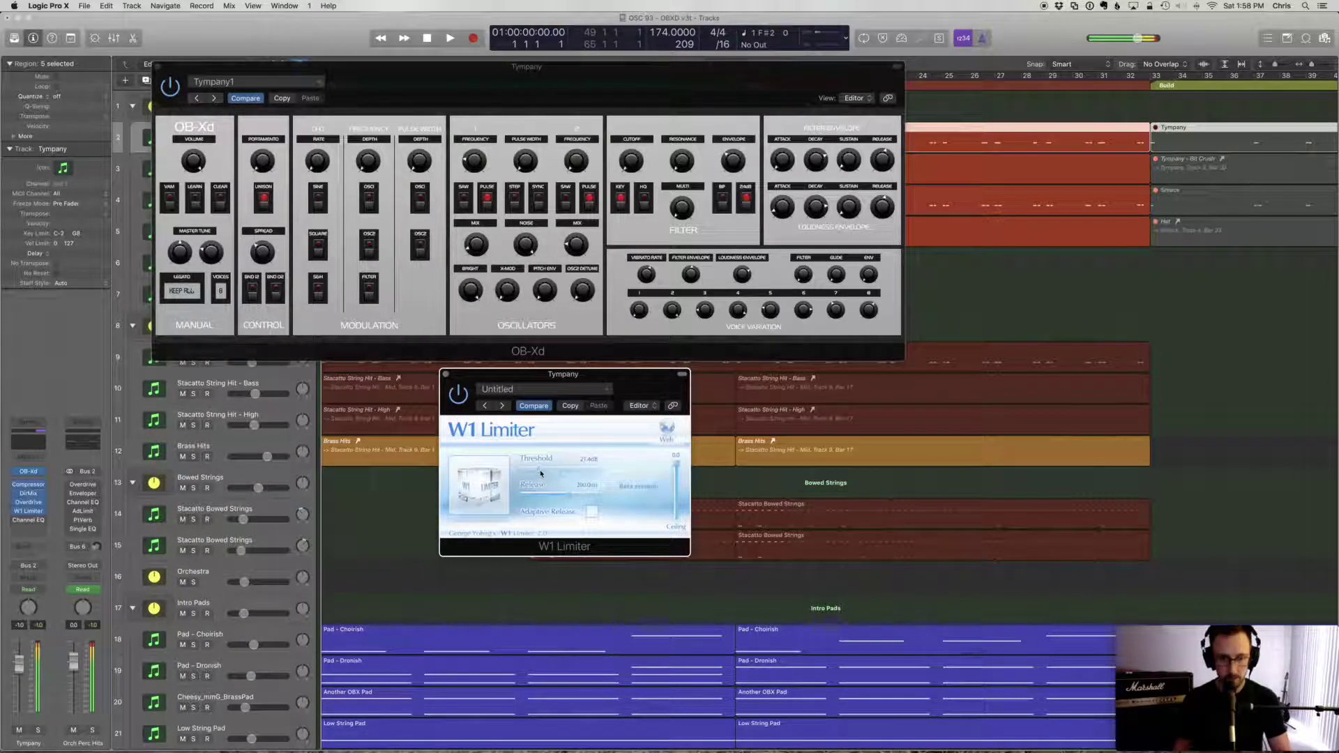
left_click_drag(540, 474, 593, 475)
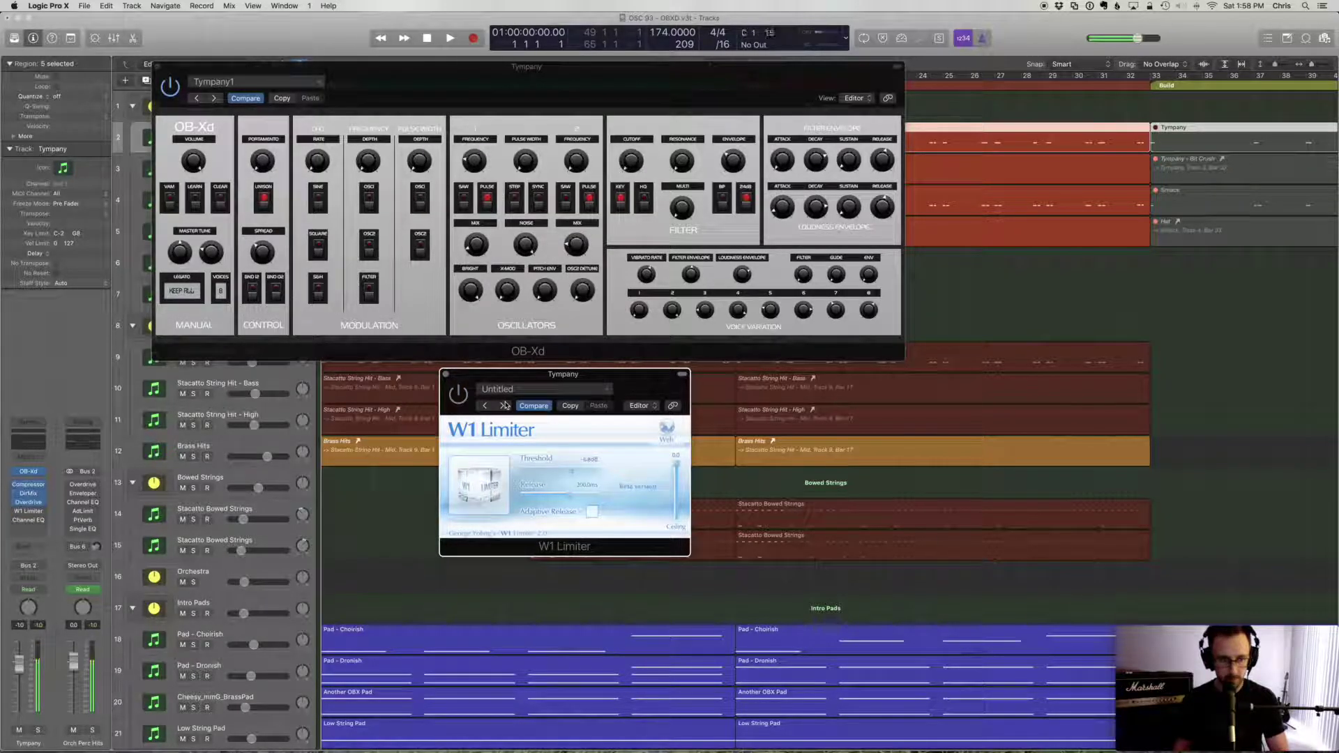
left_click(471, 401)
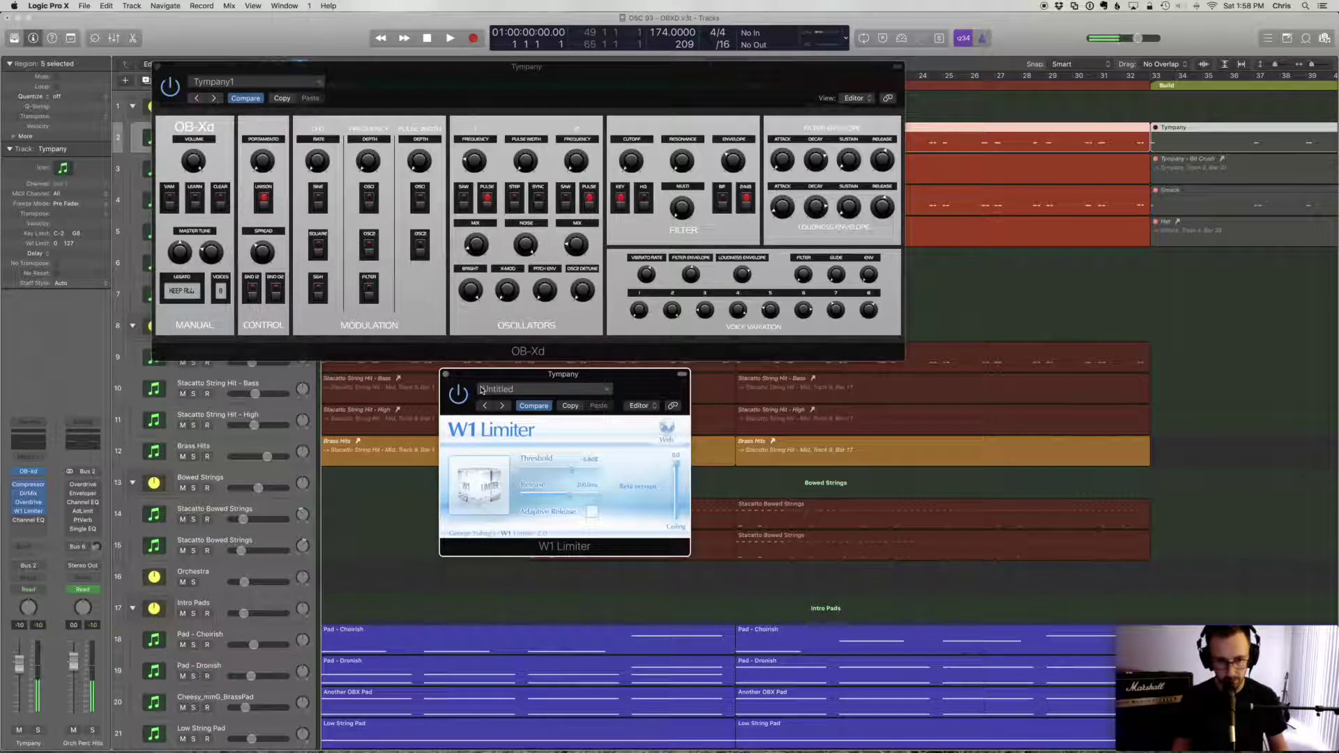
left_click(445, 375)
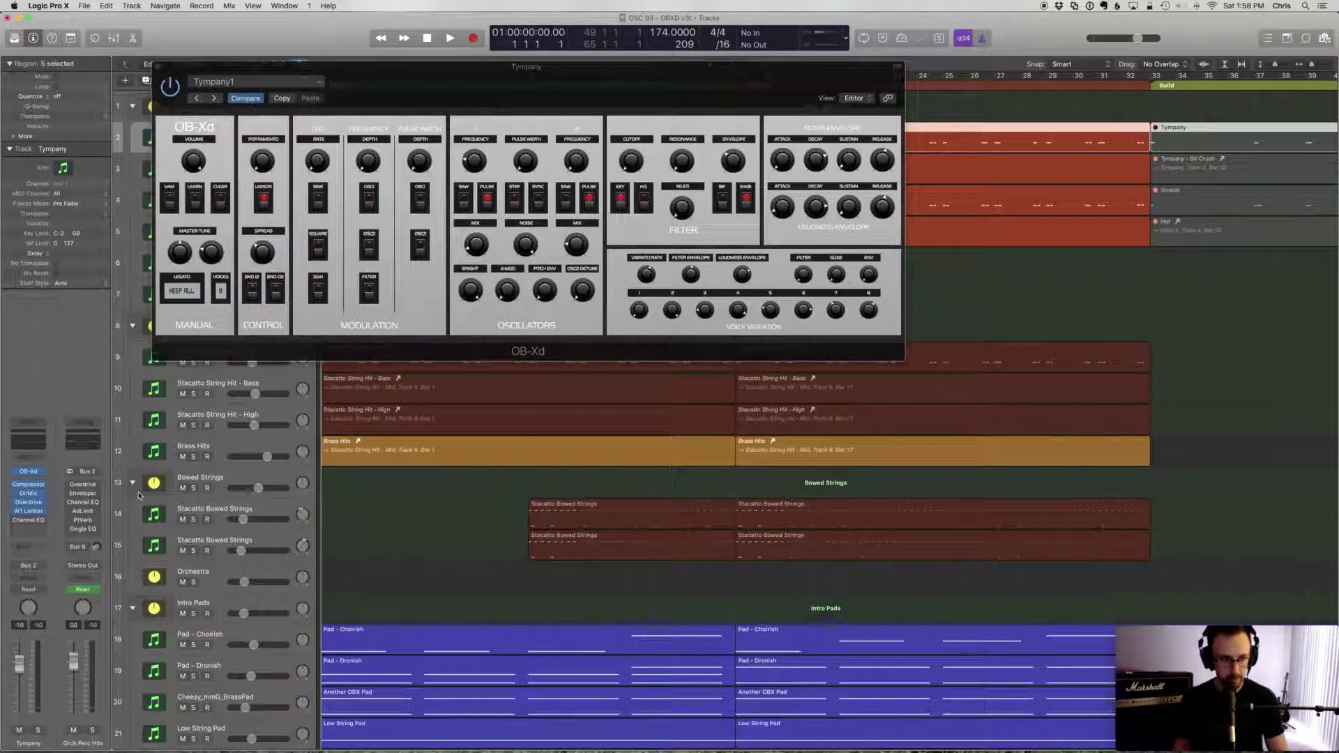
- Enable the Tympany track's Channel EQ and its Analyzer, inspect the curve, and close both the EQ and OB-Xd windows
left_click(24, 521)
left_click_drag(315, 56, 780, 257)
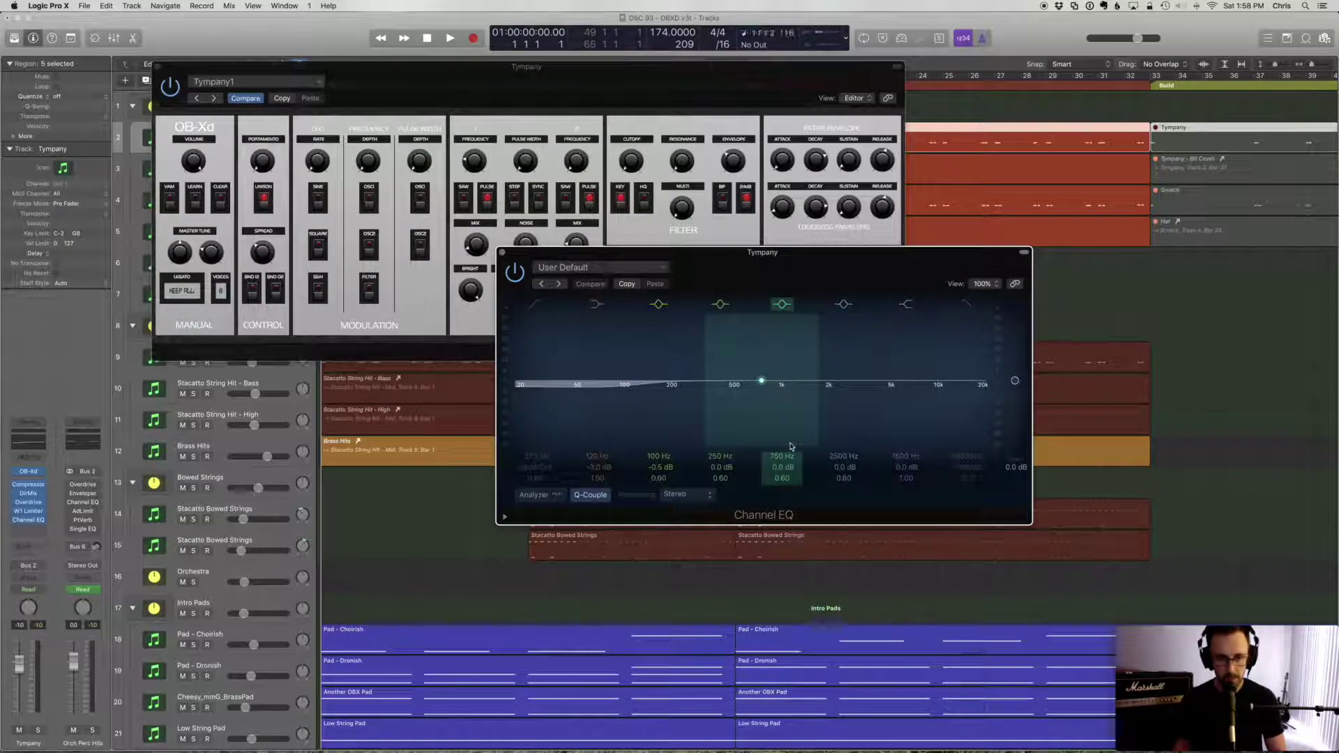
left_click(534, 494)
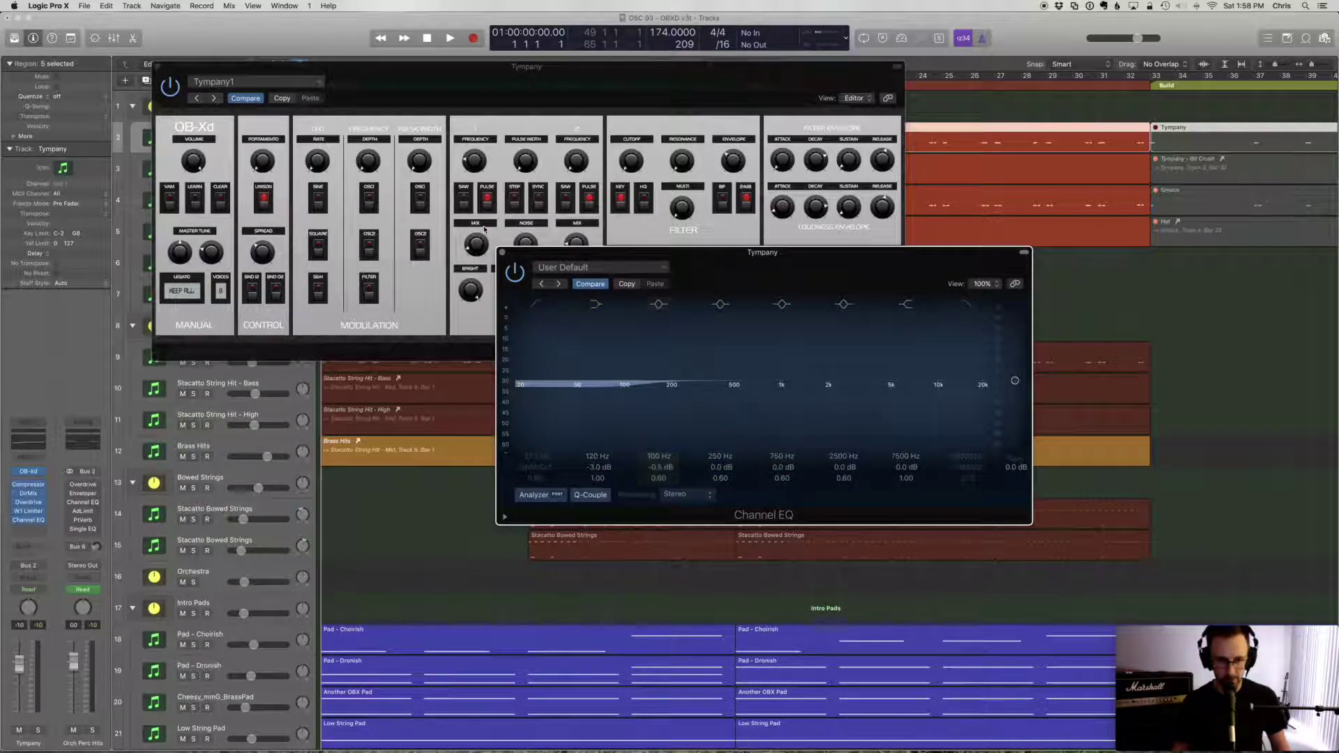
left_click(502, 252)
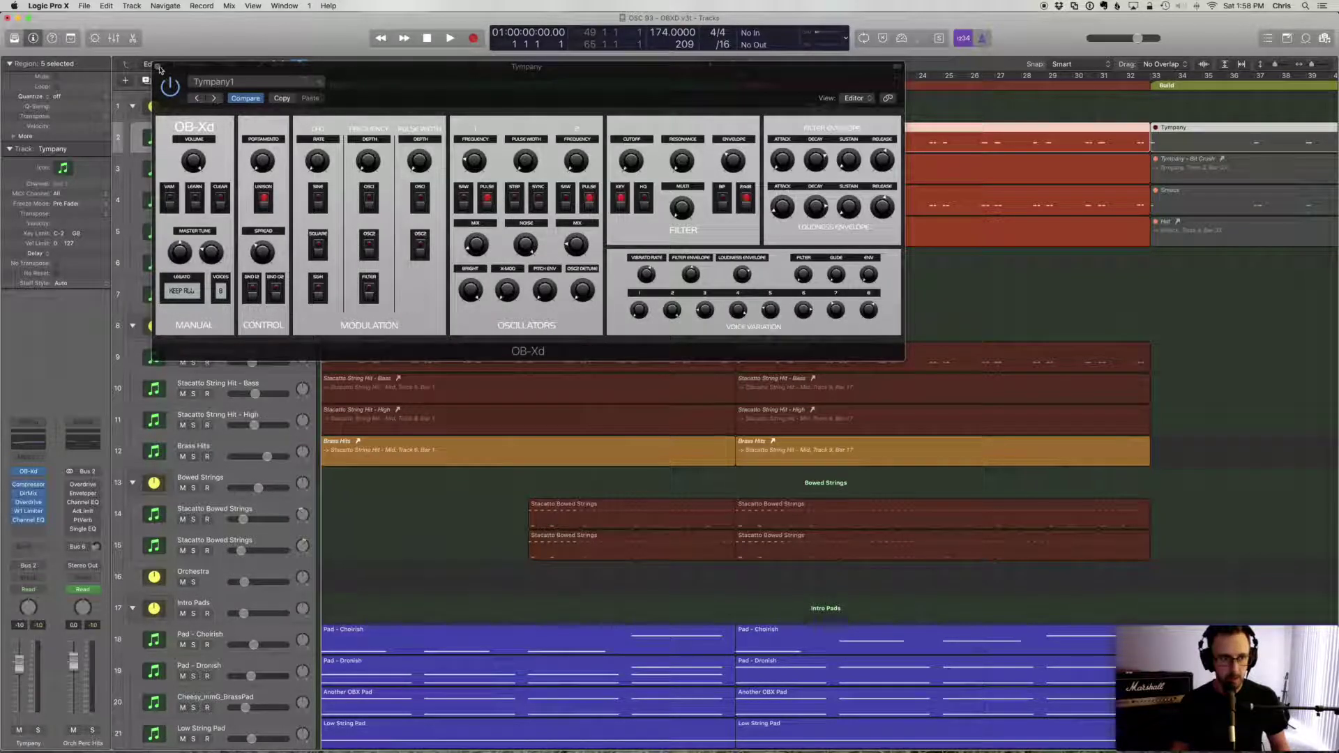
left_click(159, 68)
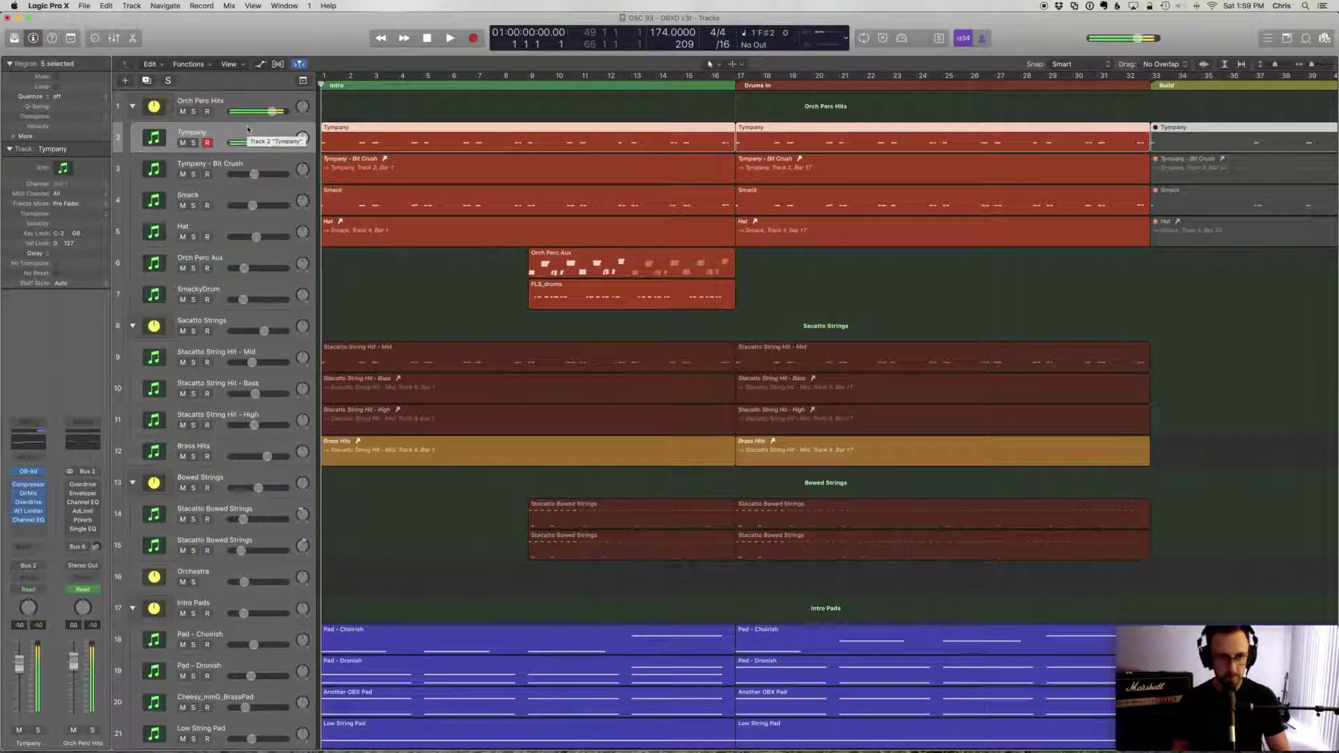
- Play the Tympany track soloed for a few bars, unsolo it, and return the playhead to the beginning
key("s")
key("space")
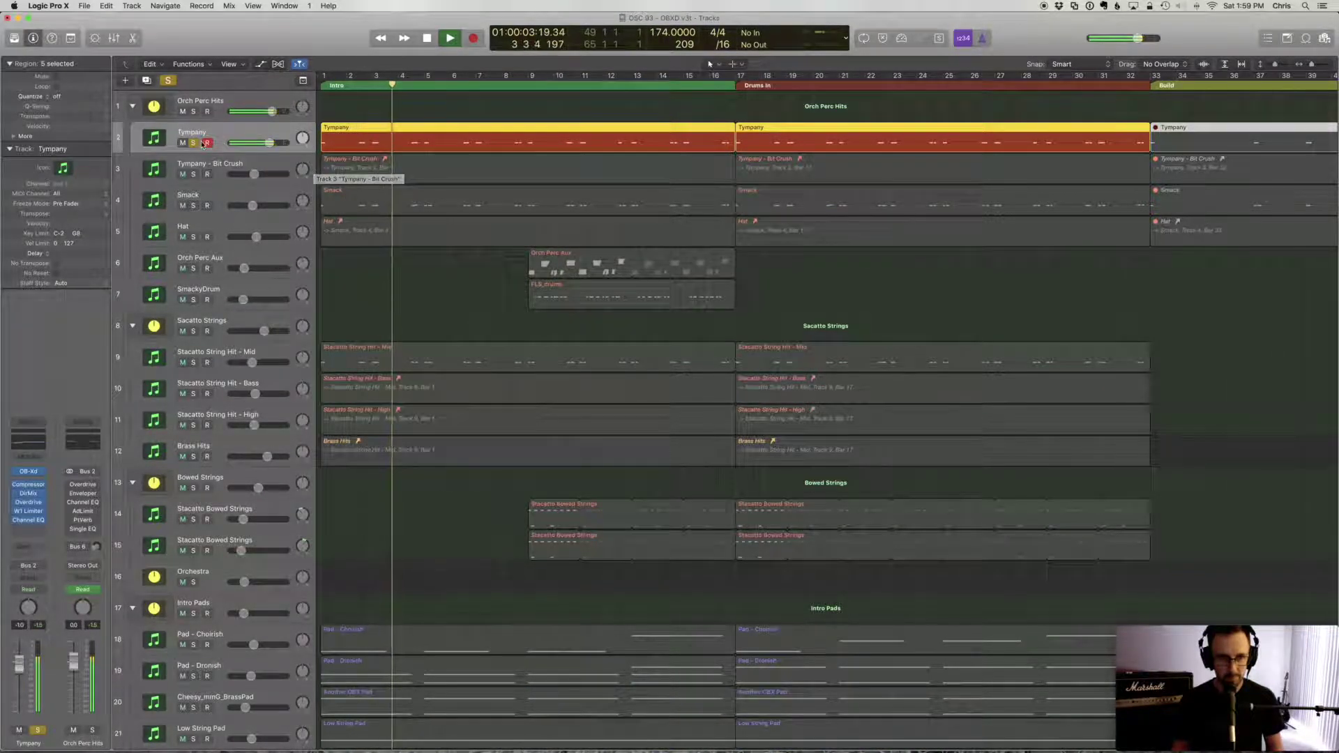
key("space")
key("s")
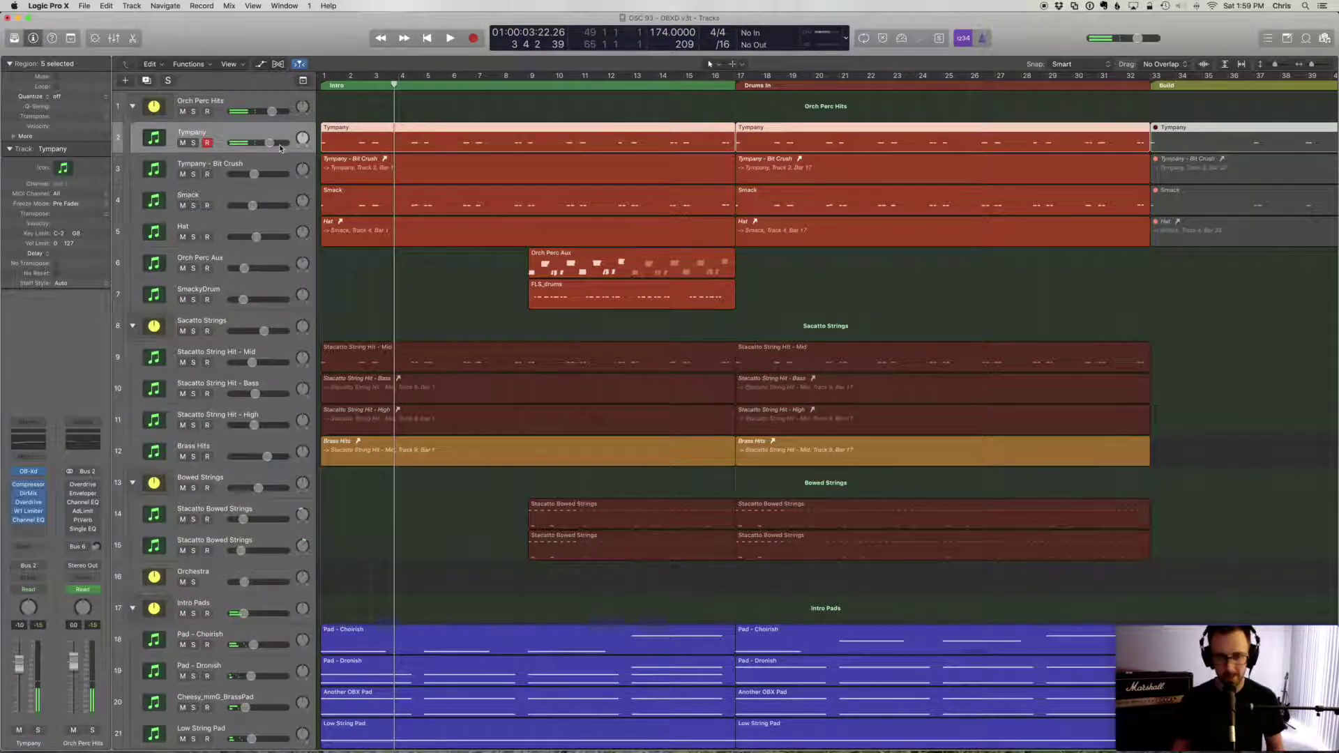
key("Return")
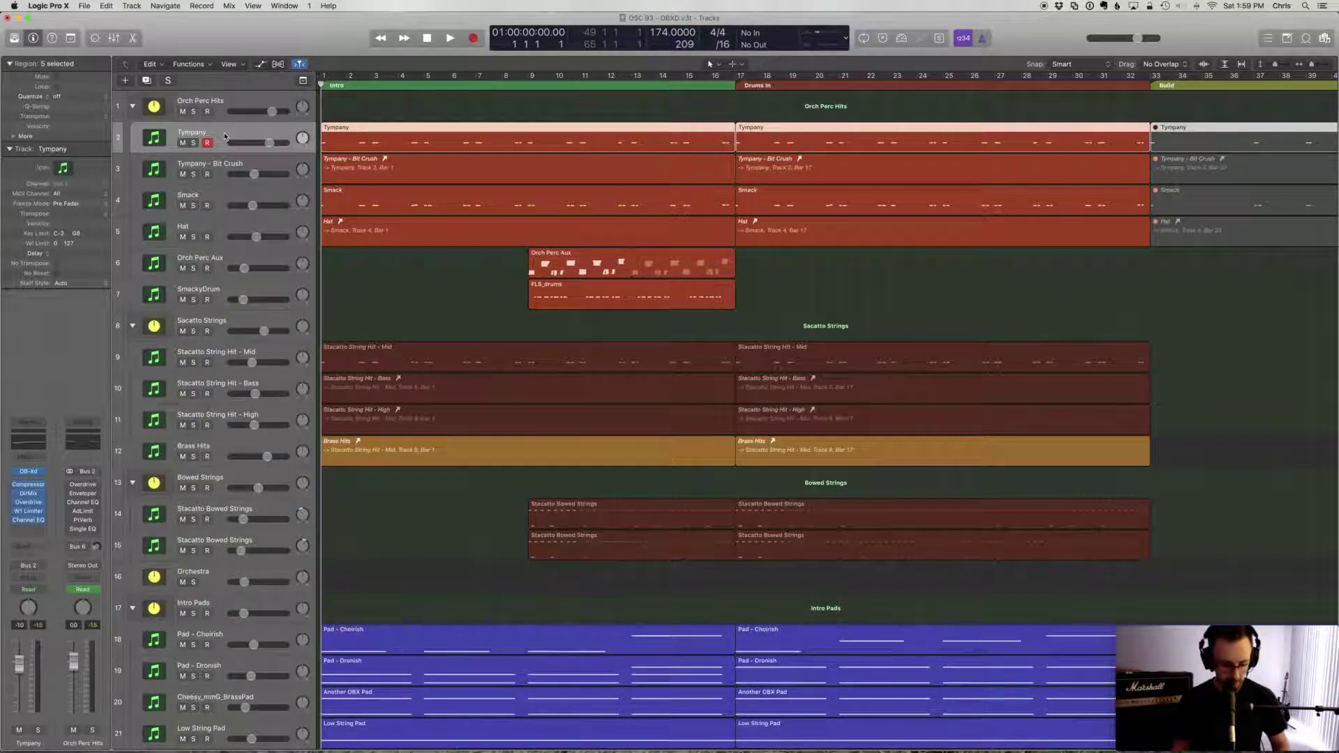
- Duplicate the Tympany track with its plug-in settings as a demonstration, and delete the empty duplicate
key("super+d")
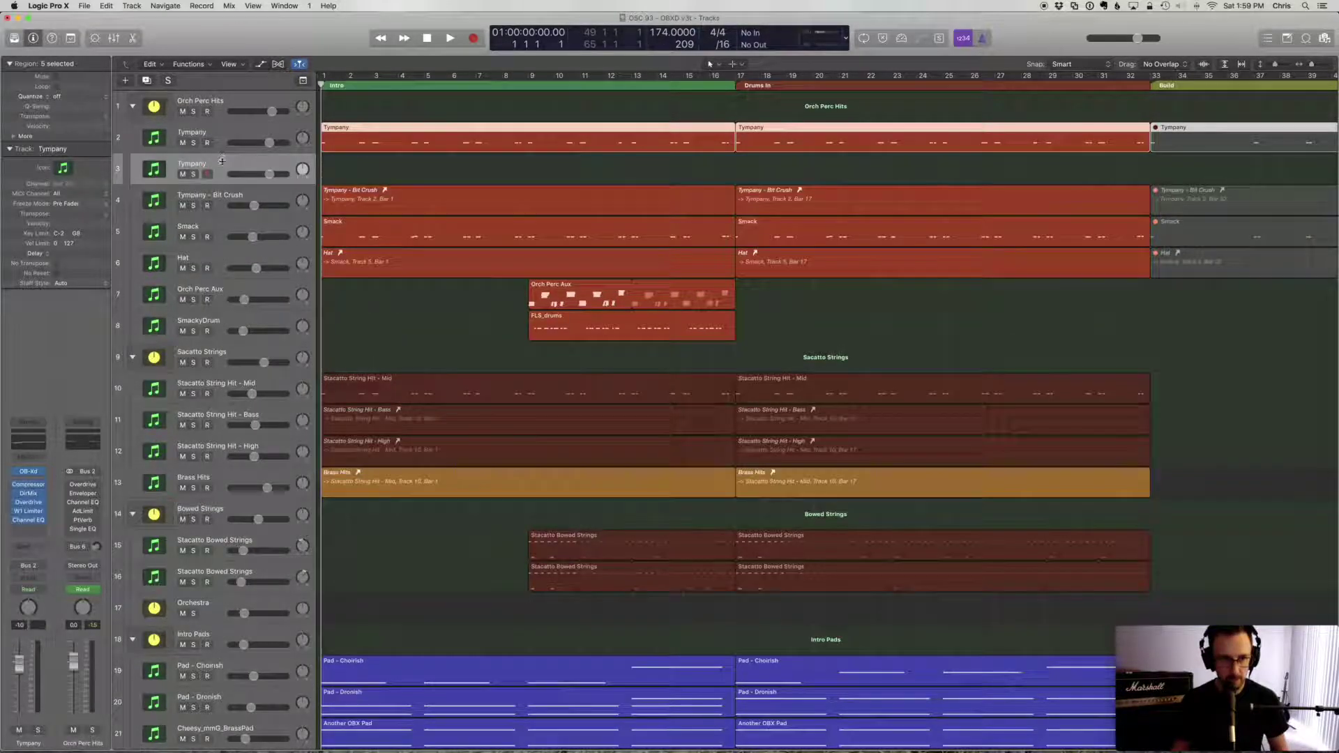
left_click(220, 164)
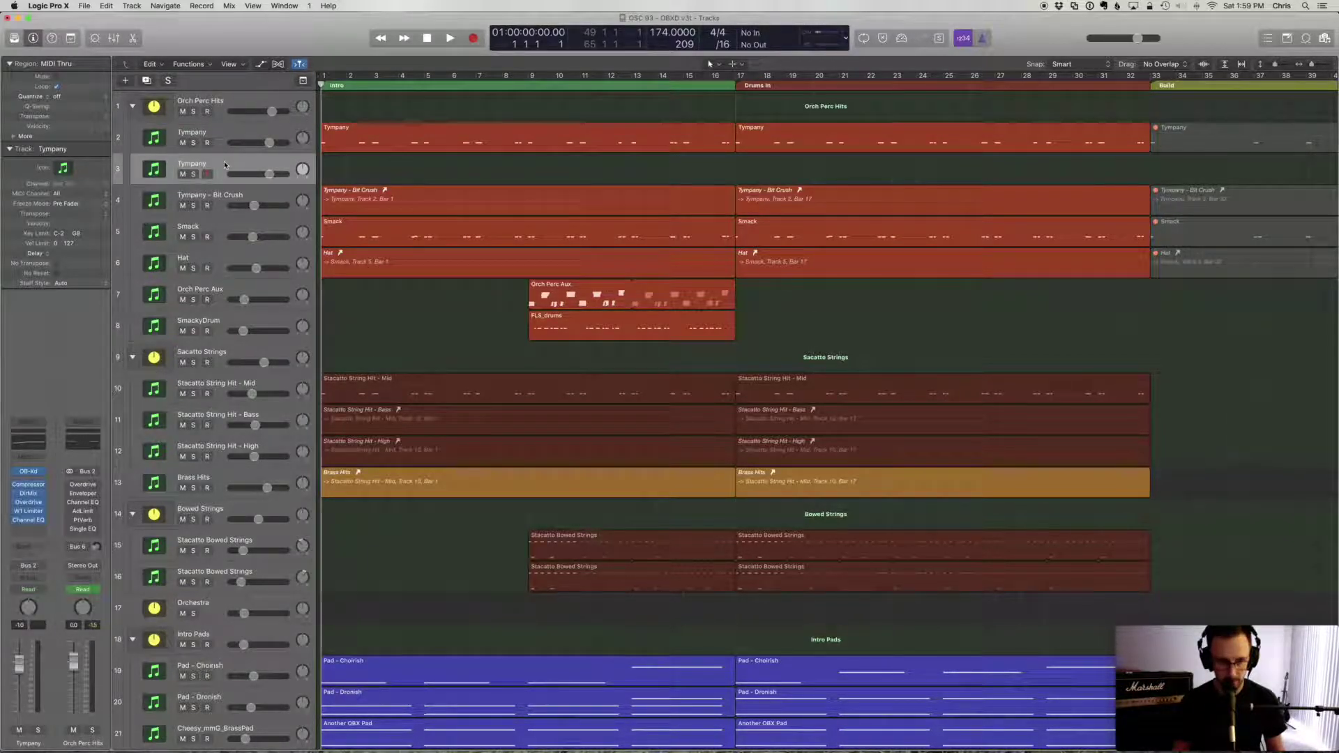
key("super+BackSpace")
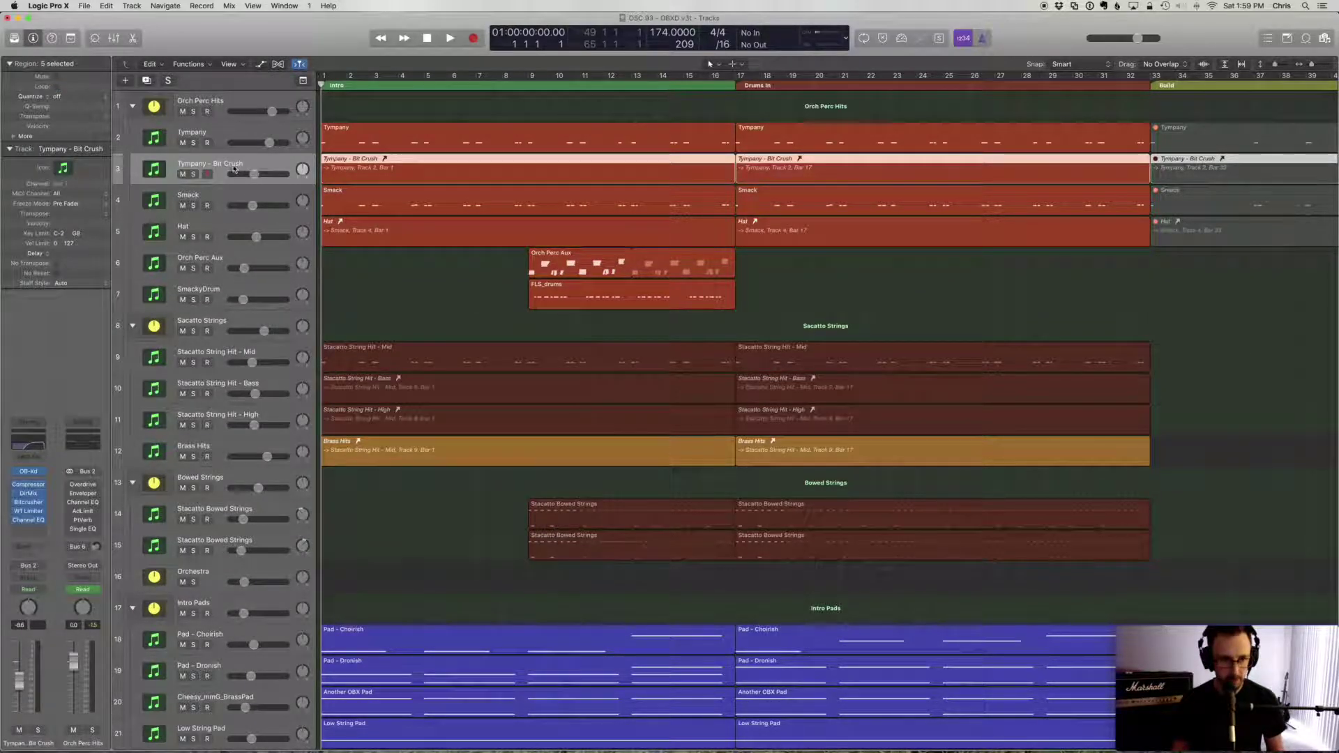
- Open the Tympany - Bit Crush track's Bitcrusher, audition changes to its Resolution, leave it at 7 bit, and close it
left_click(29, 502)
left_click_drag(302, 54, 505, 128)
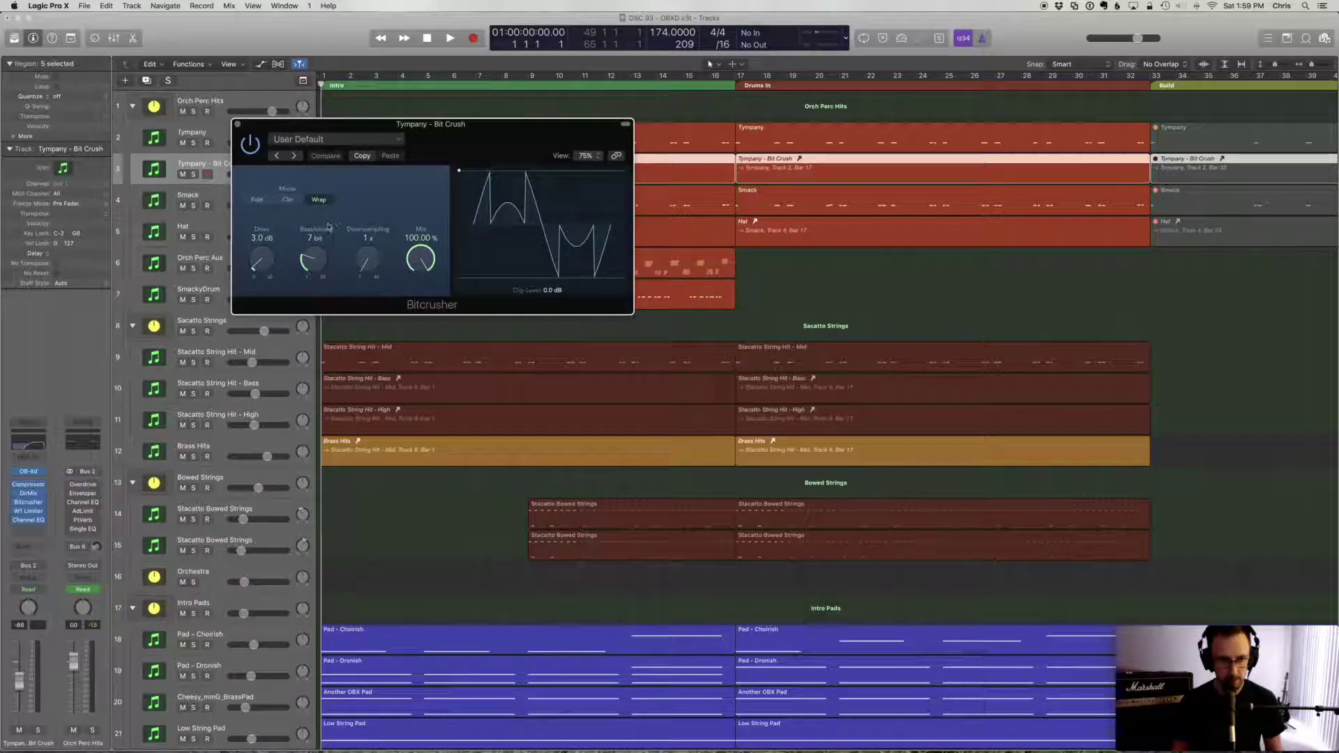
mouse_move(311, 251)
left_mouse_down()
mouse_move(315, 274)
mouse_move(316, 231)
left_mouse_up()
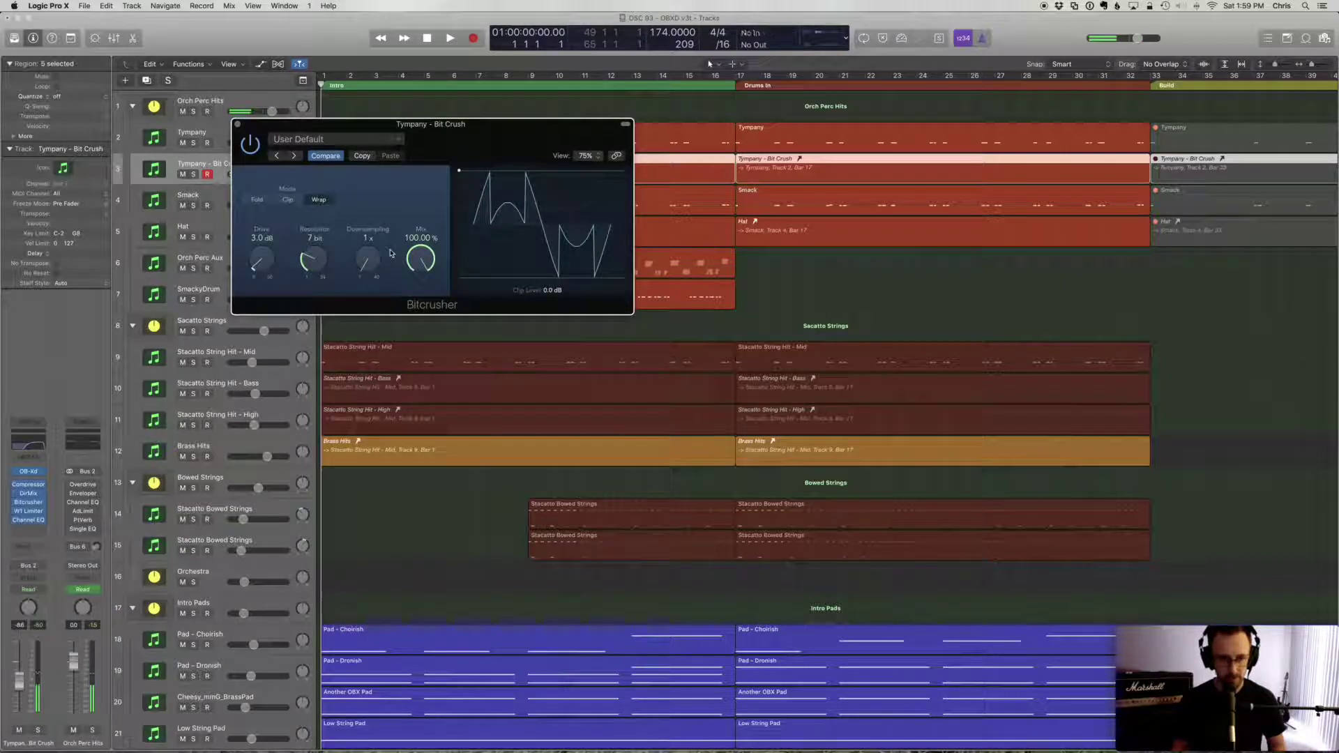
left_click(238, 125)
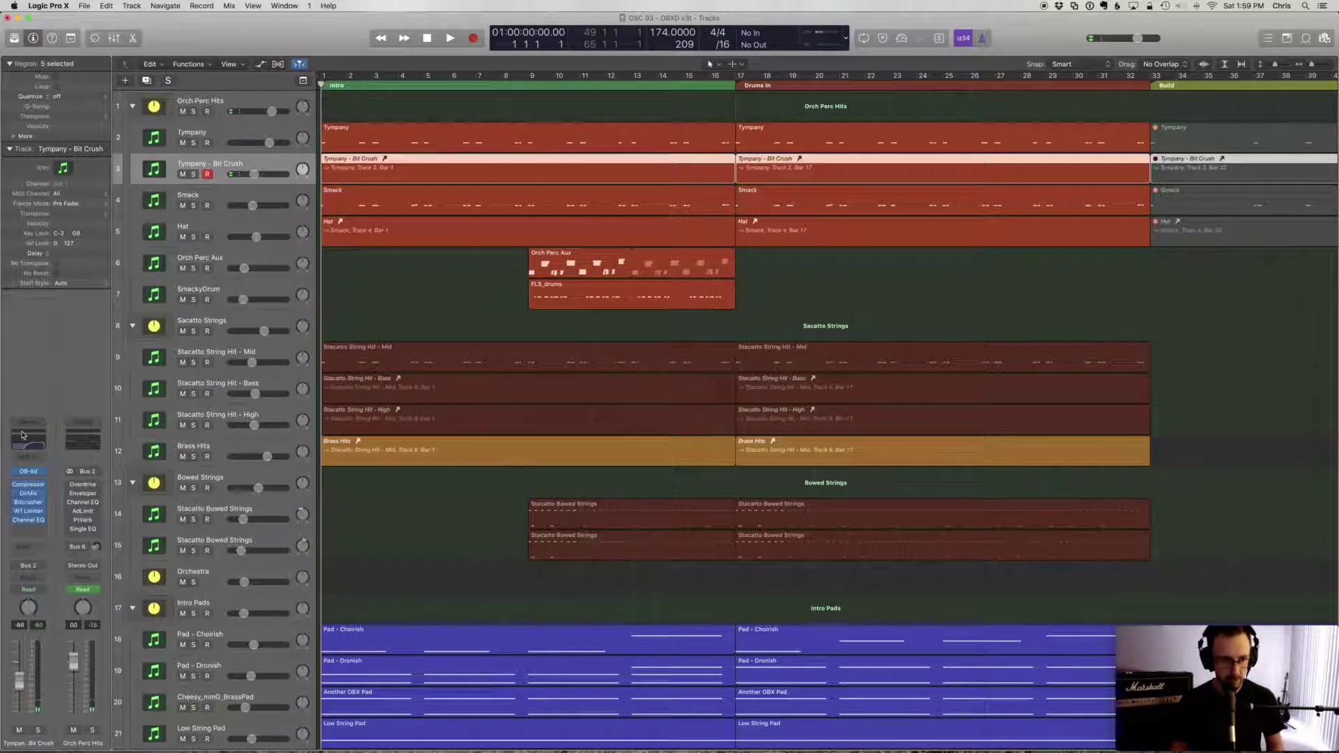
- Inspect the low-cut and high-cut curve in the Tympany - Bit Crush track's Channel EQ, and close it
left_click(31, 447)
left_click_drag(292, 37, 471, 105)
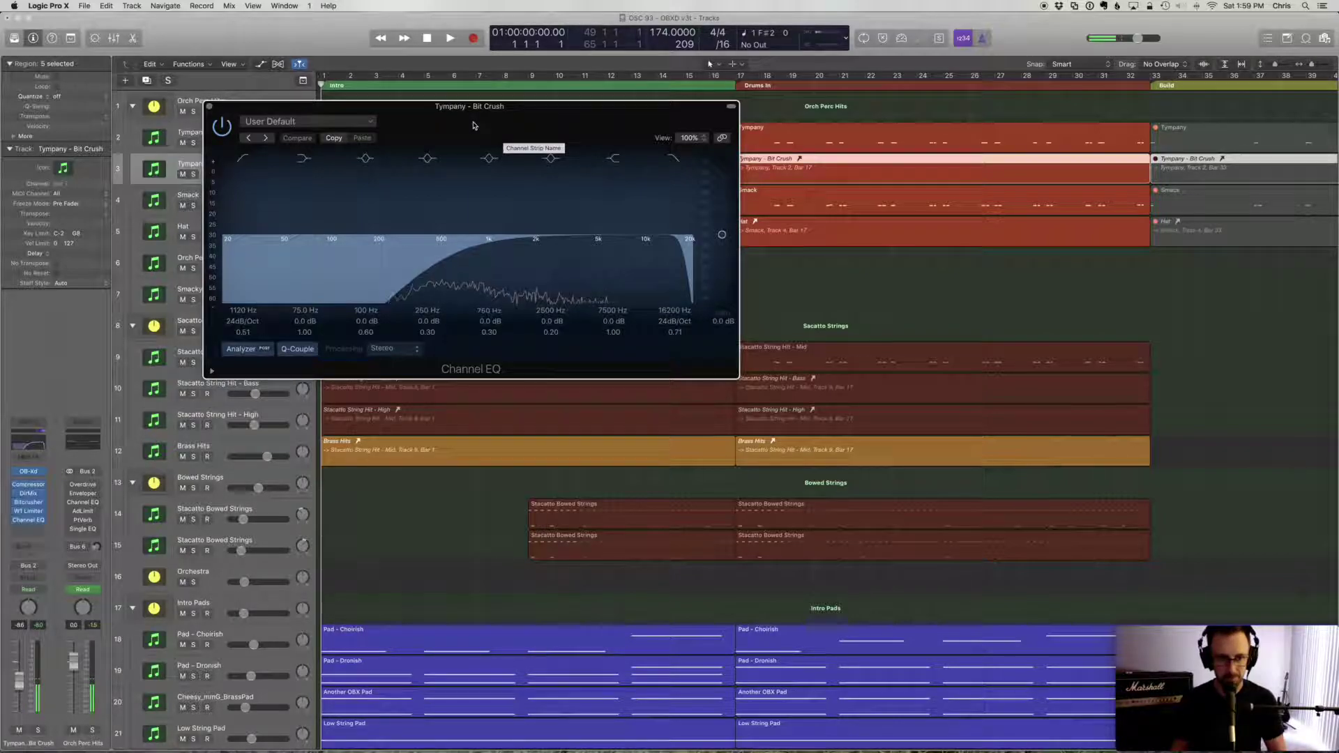
left_click(210, 106)
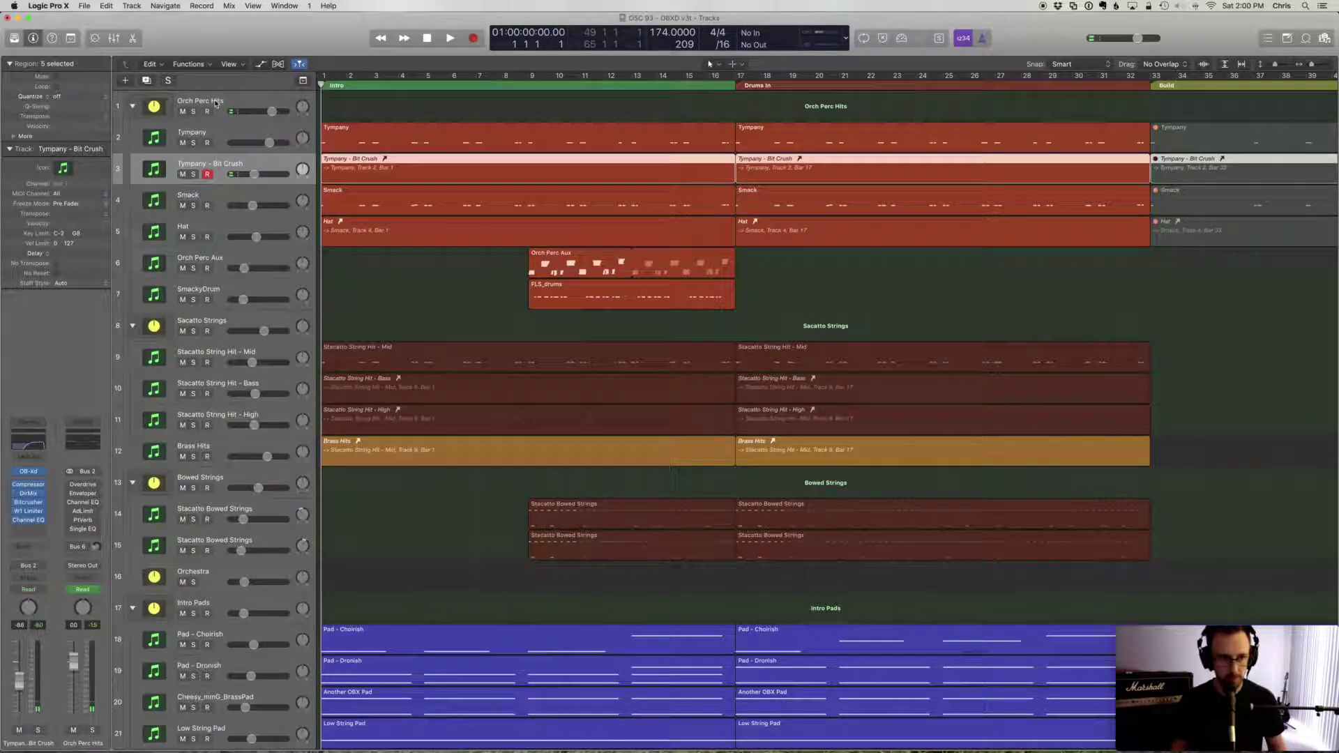
- Solo the Tympany and Tympany - Bit Crush tracks, select the Orch Perc Hits stack, and play a few bars
left_click(193, 143)
left_click(194, 175)
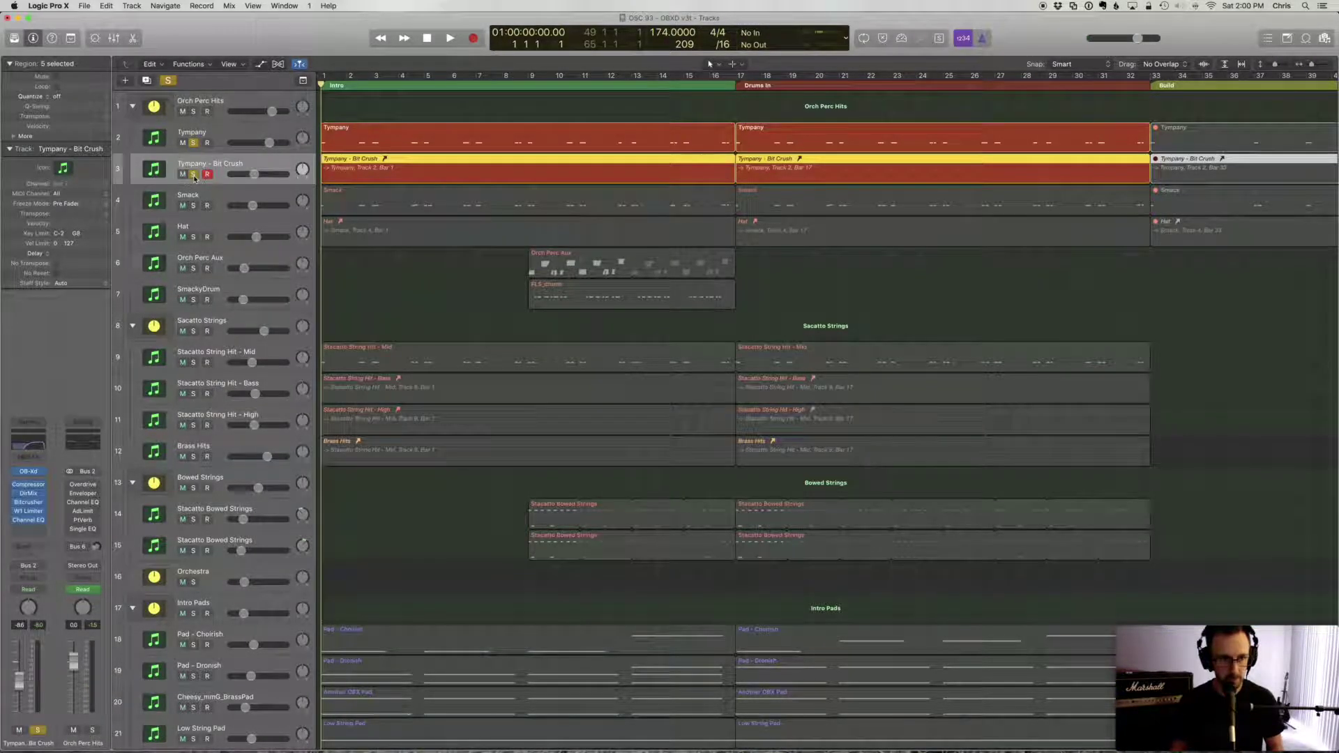
left_click(229, 102)
key("space")
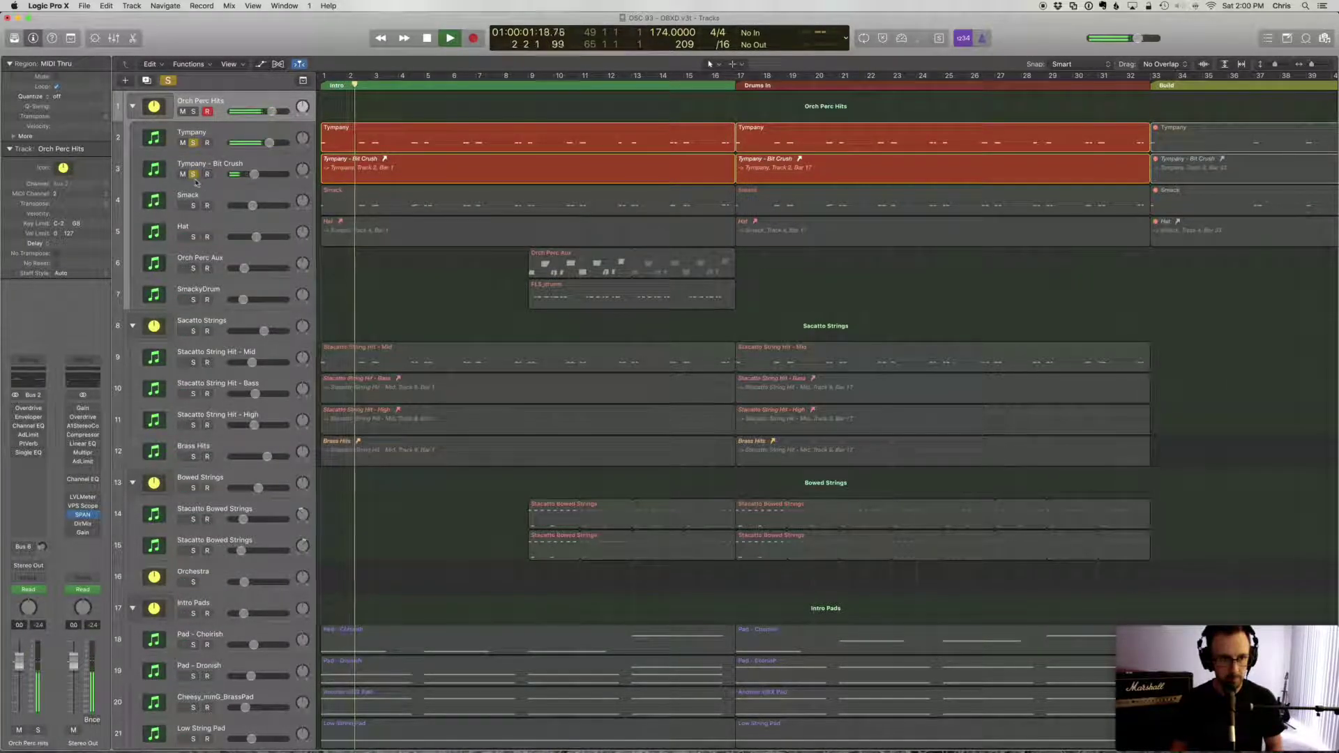
key("space")
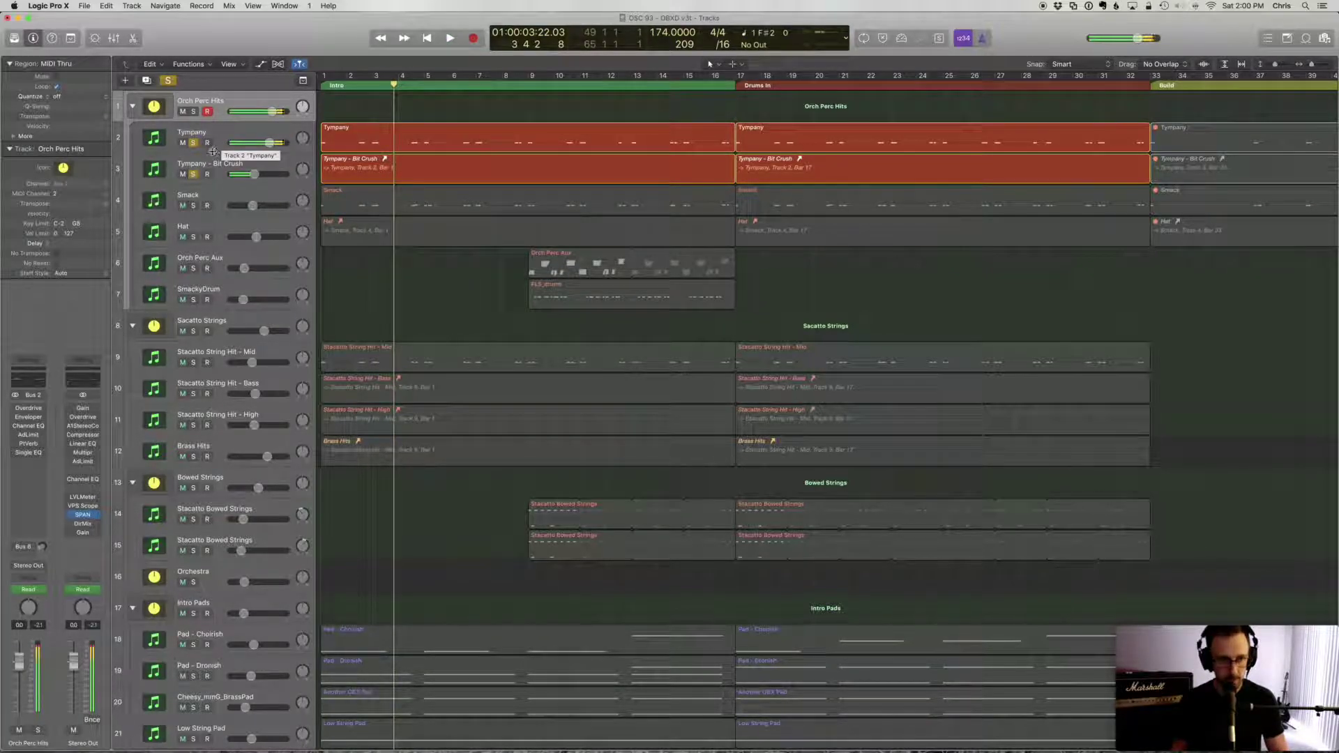
- Raise the Tympany - Bit Crush track's volume and replay the two soloed tracks from the beginning
left_click(231, 168)
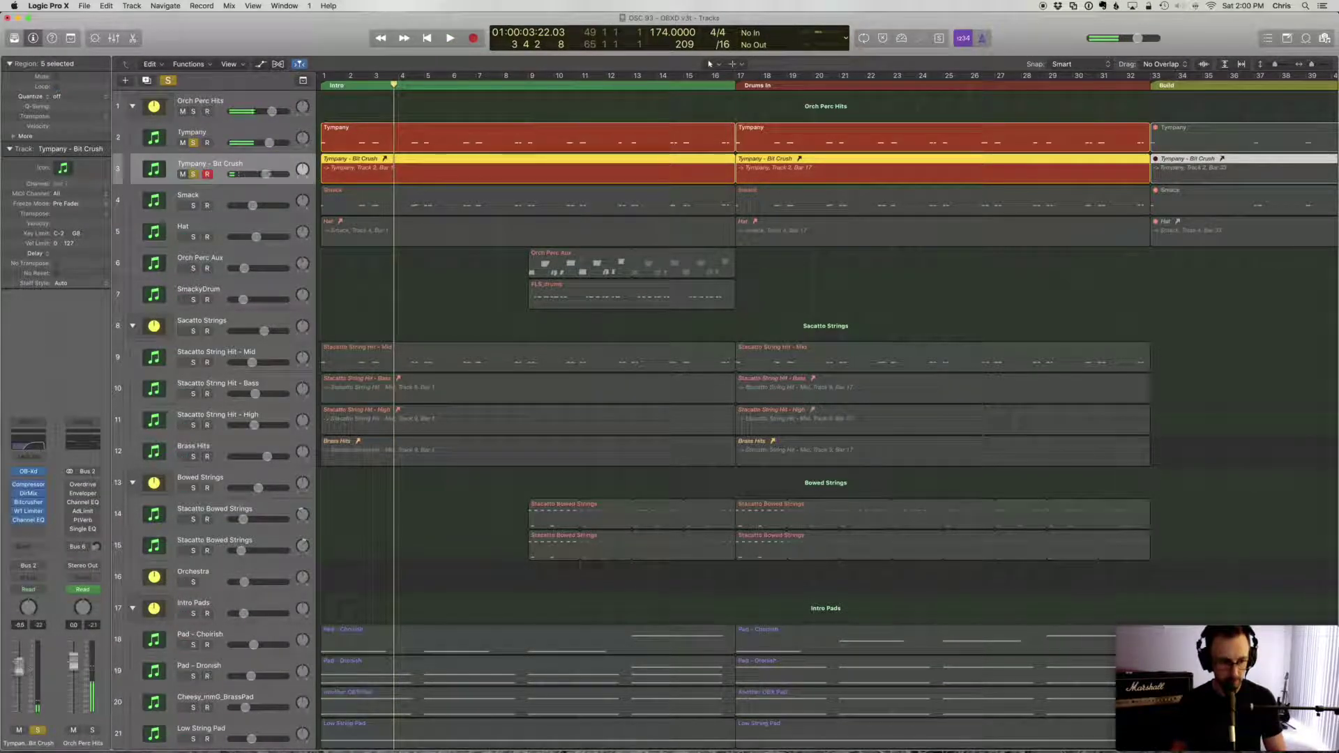
key("Return")
key("space")
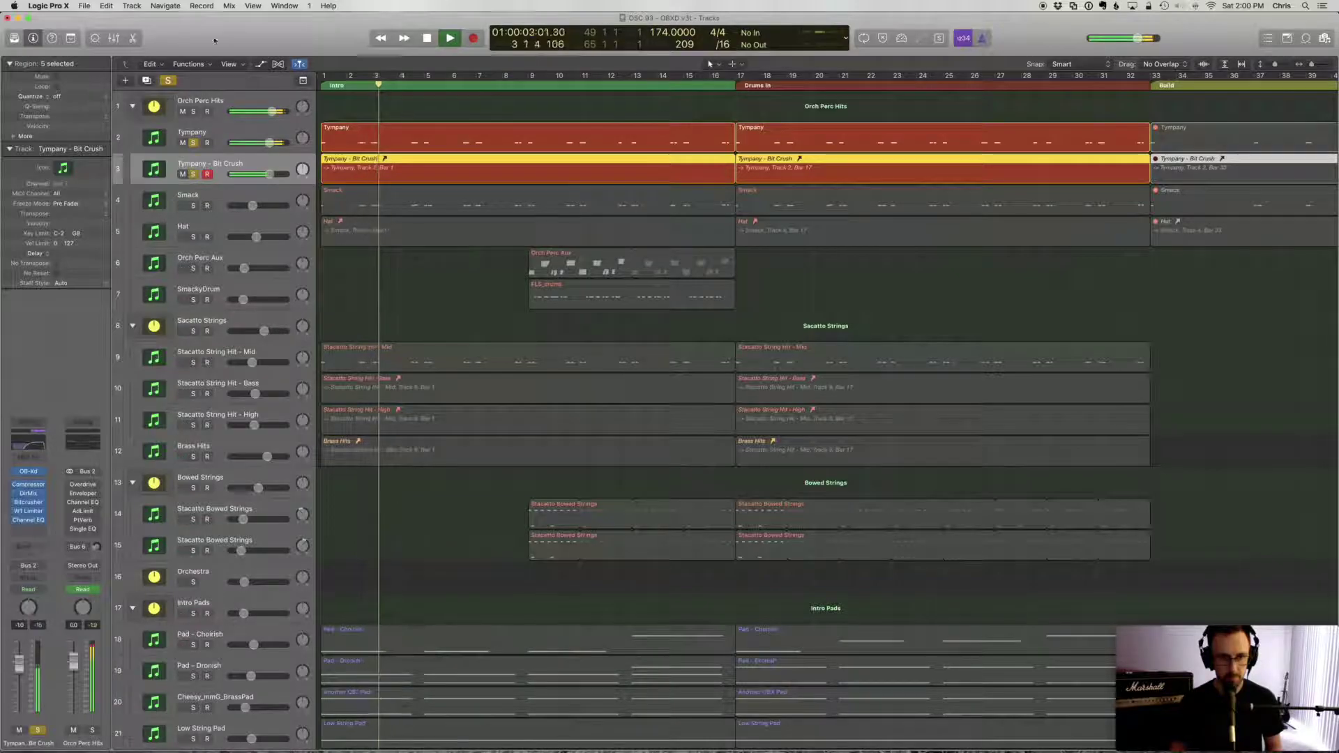
key("space")
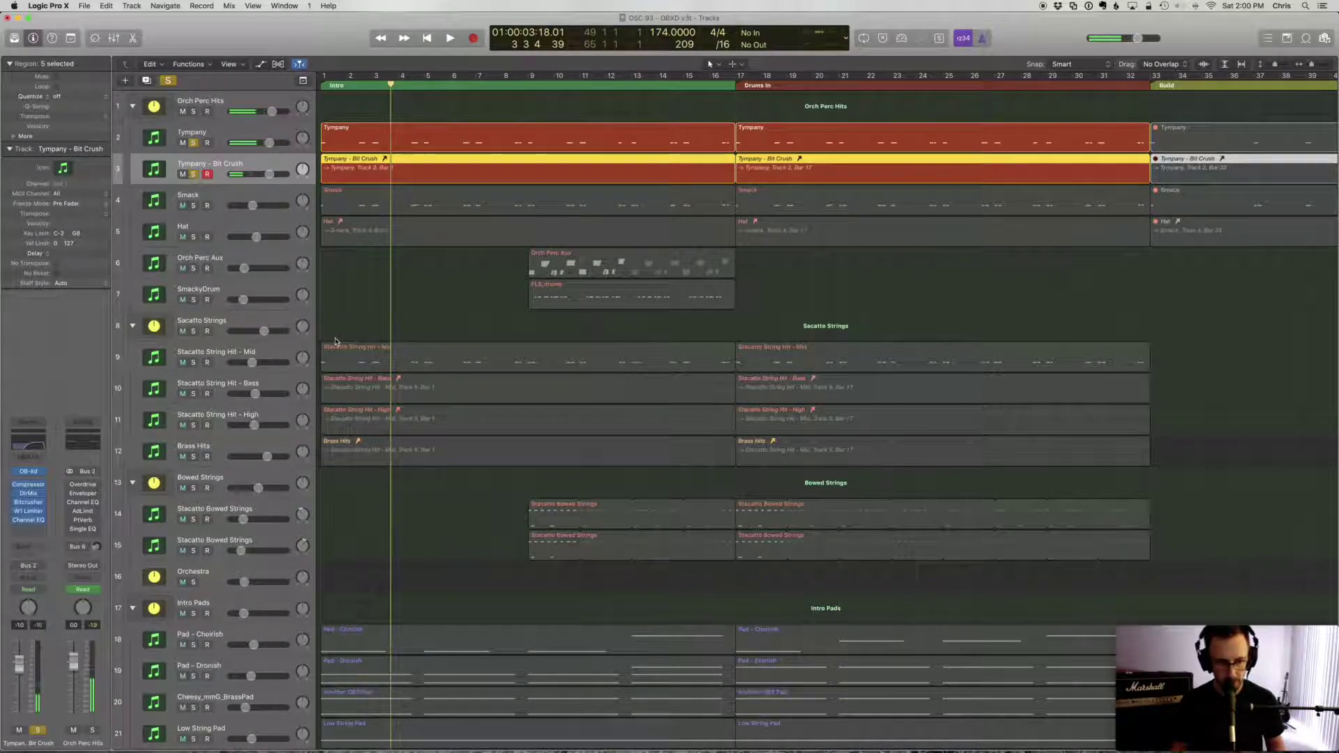
- Select the Orch Perc Hits stack, open the Stereo Out's SPAN analyzer, and place its window over the arrangement
left_click(208, 106)
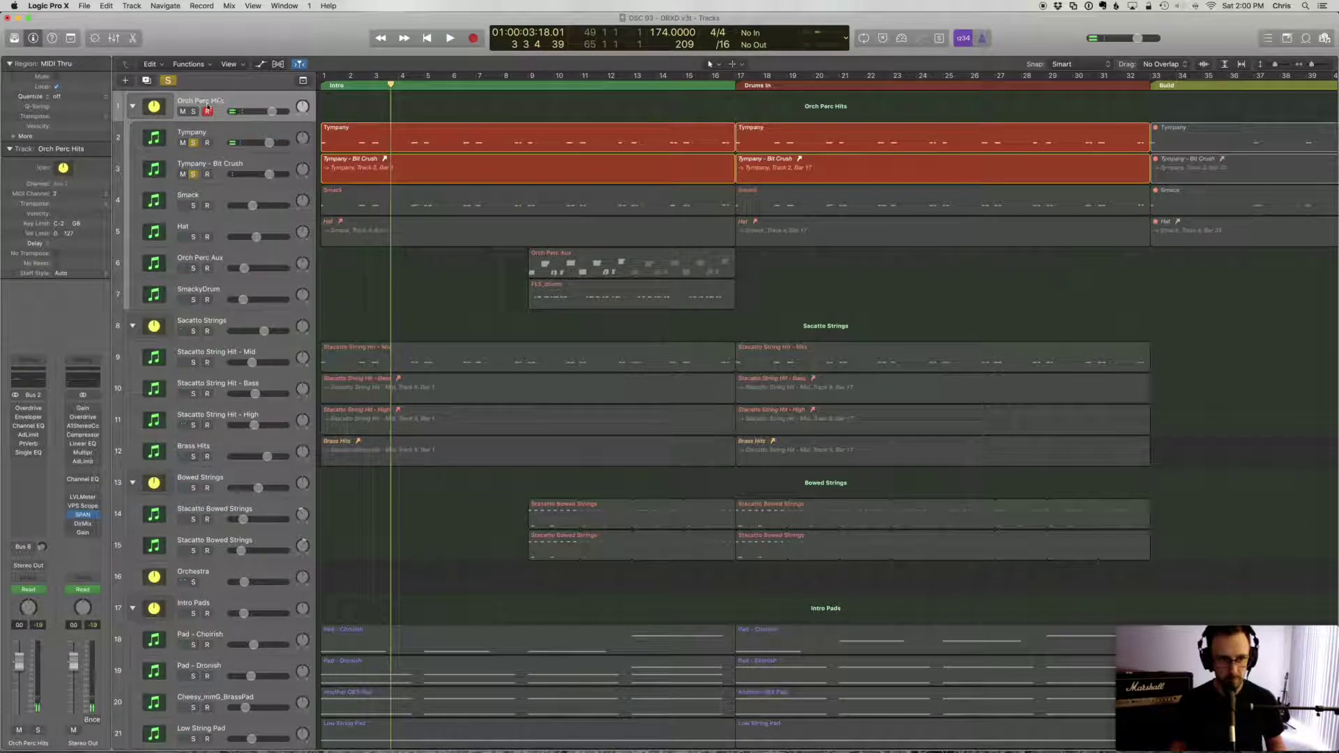
left_click(83, 516)
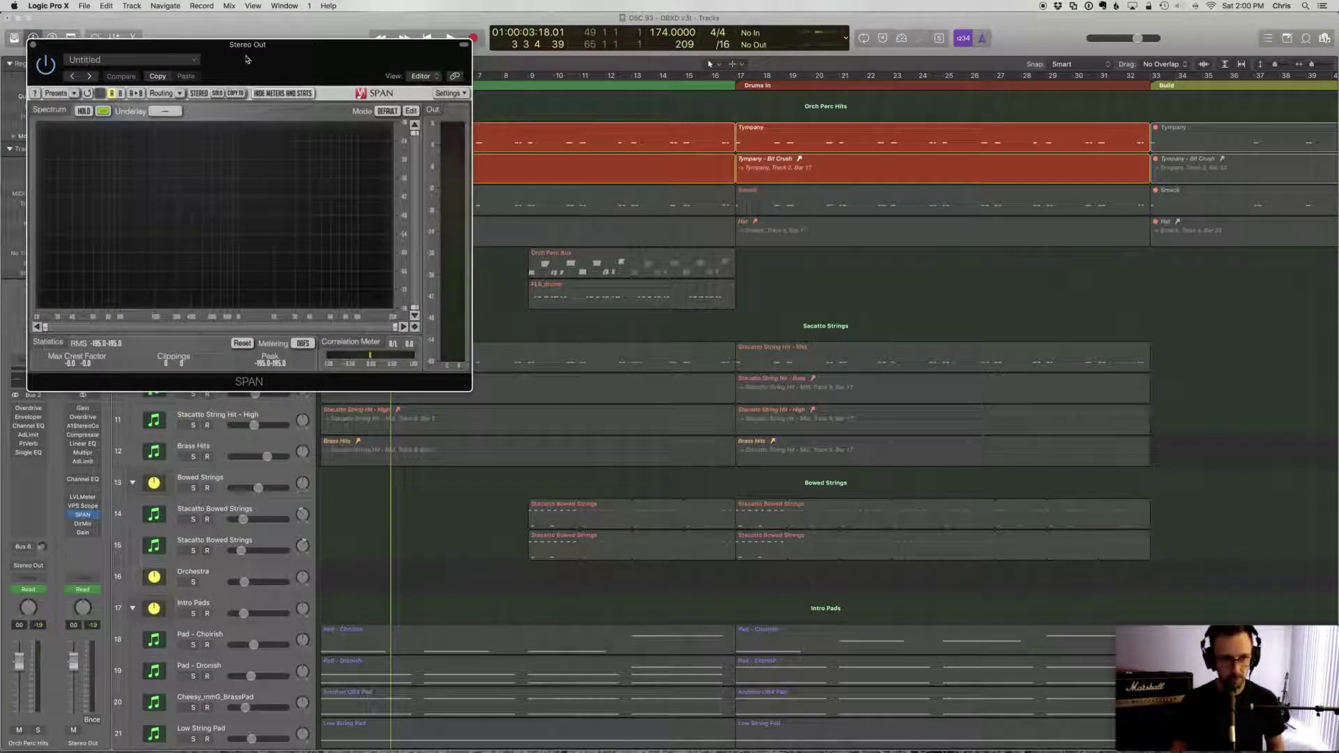
left_click_drag(241, 47, 886, 252)
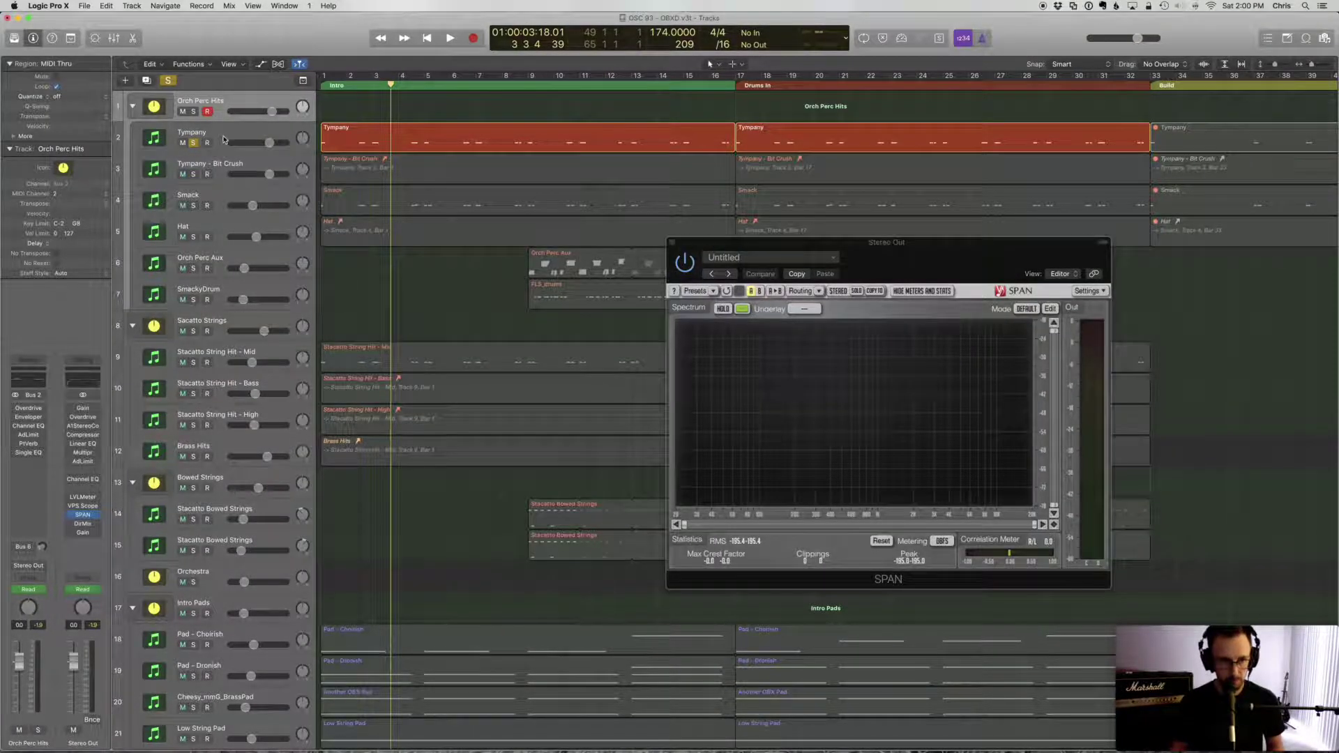
- Play the Tympany track alone from the beginning and add the Tympany - Bit Crush layer to compare their spectra in SPAN
left_click(284, 140)
key("Return")
key("space")
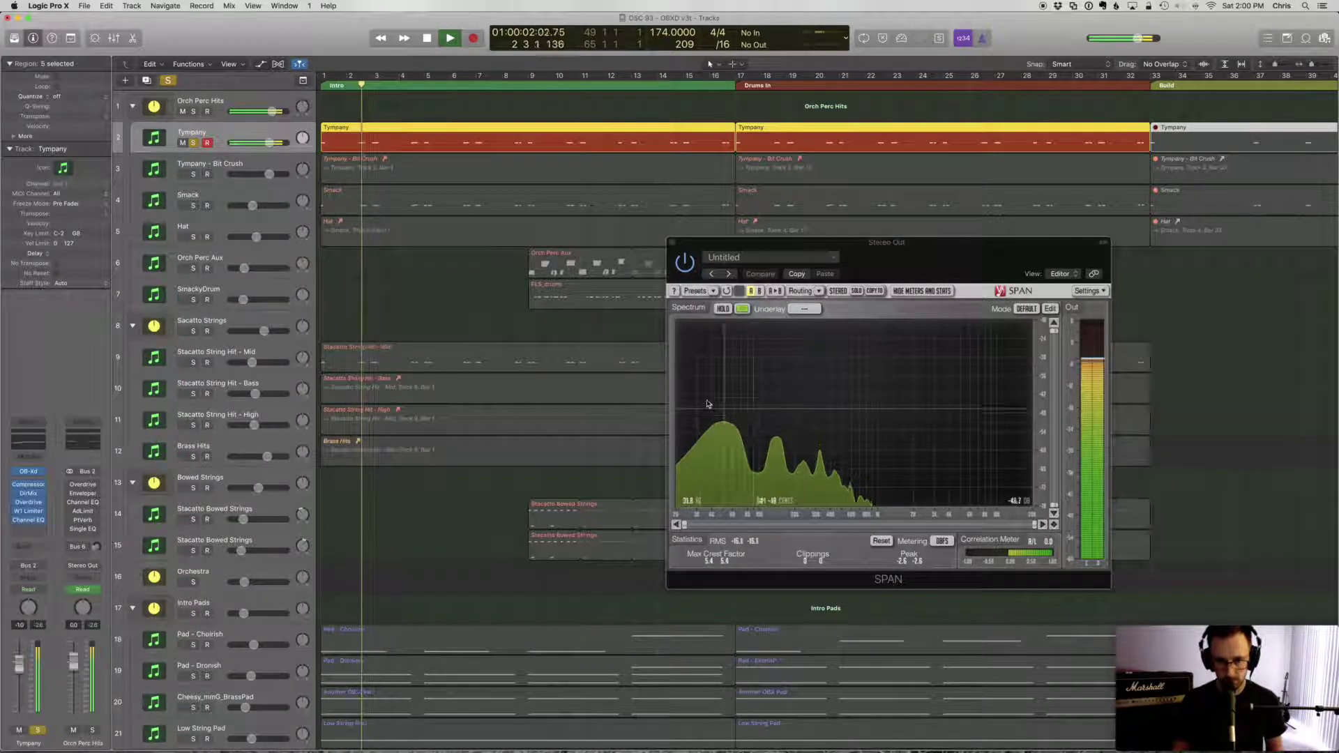
left_click(193, 174)
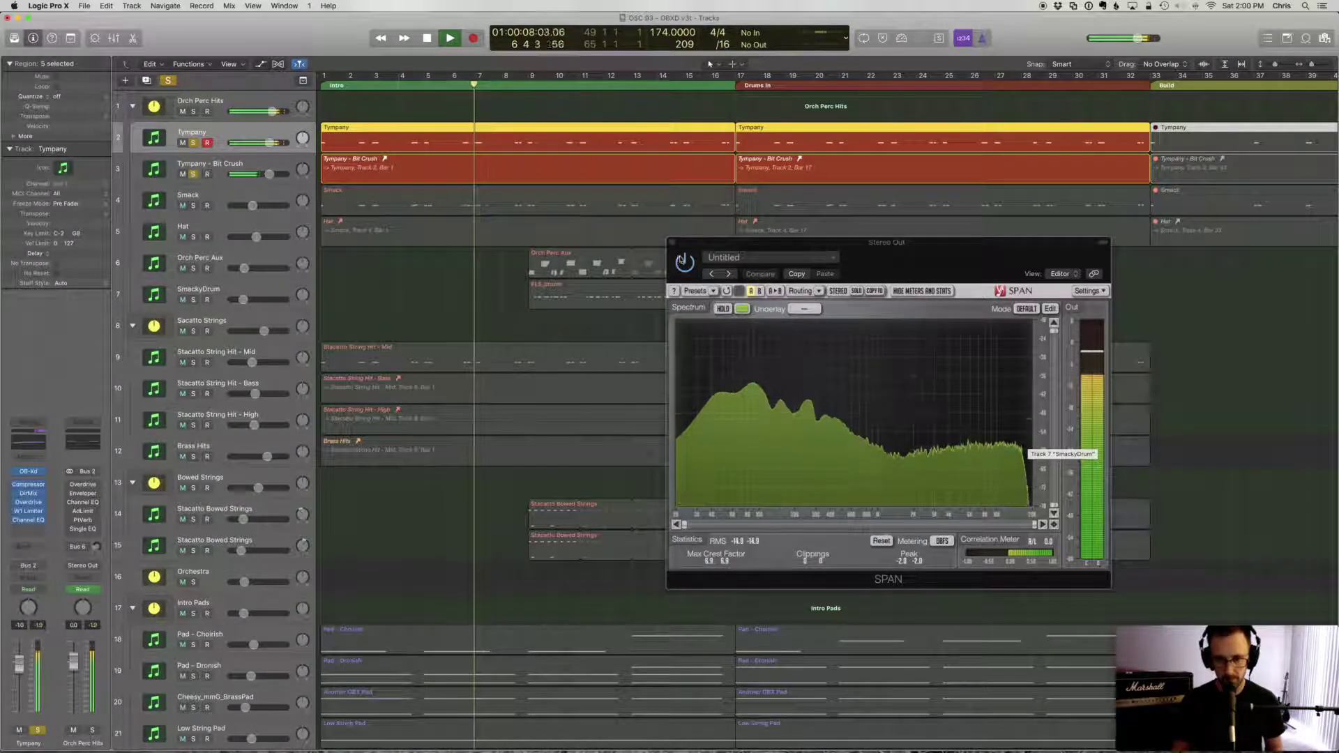
key("space")
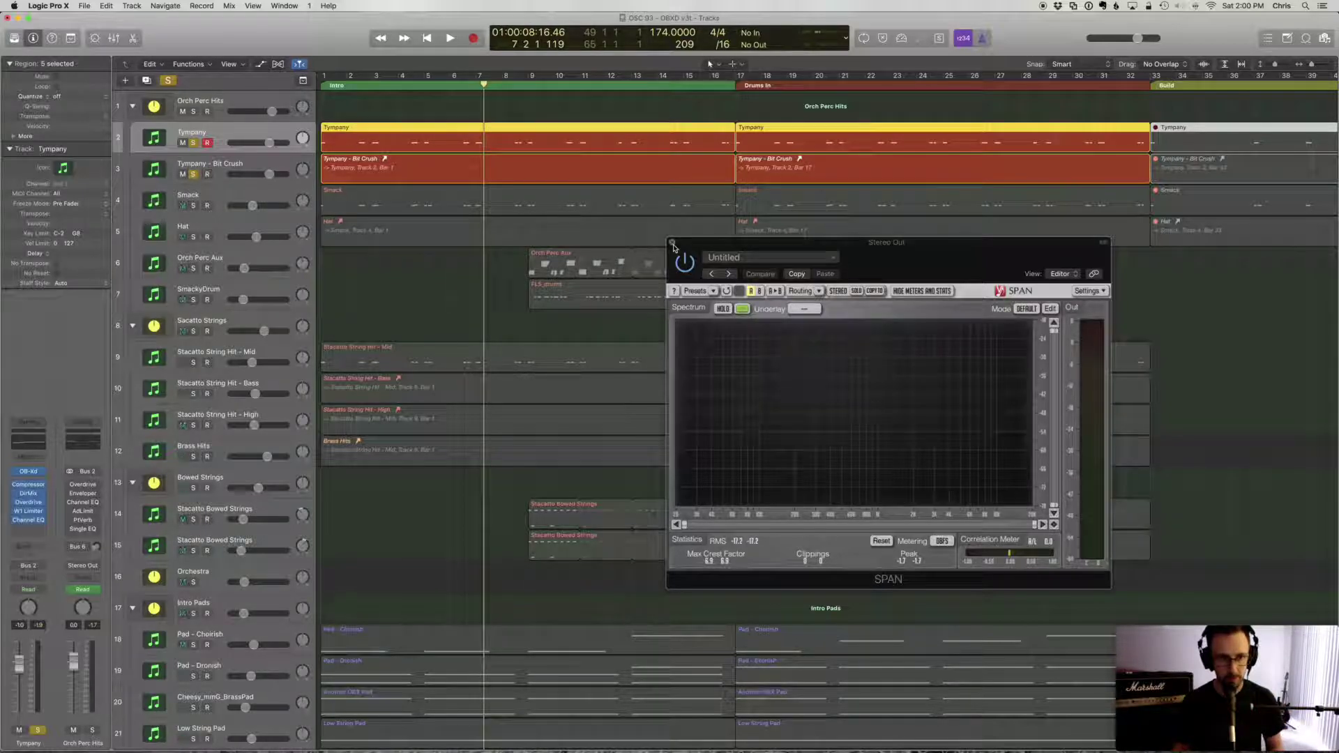
left_click_drag(703, 248, 886, 244)
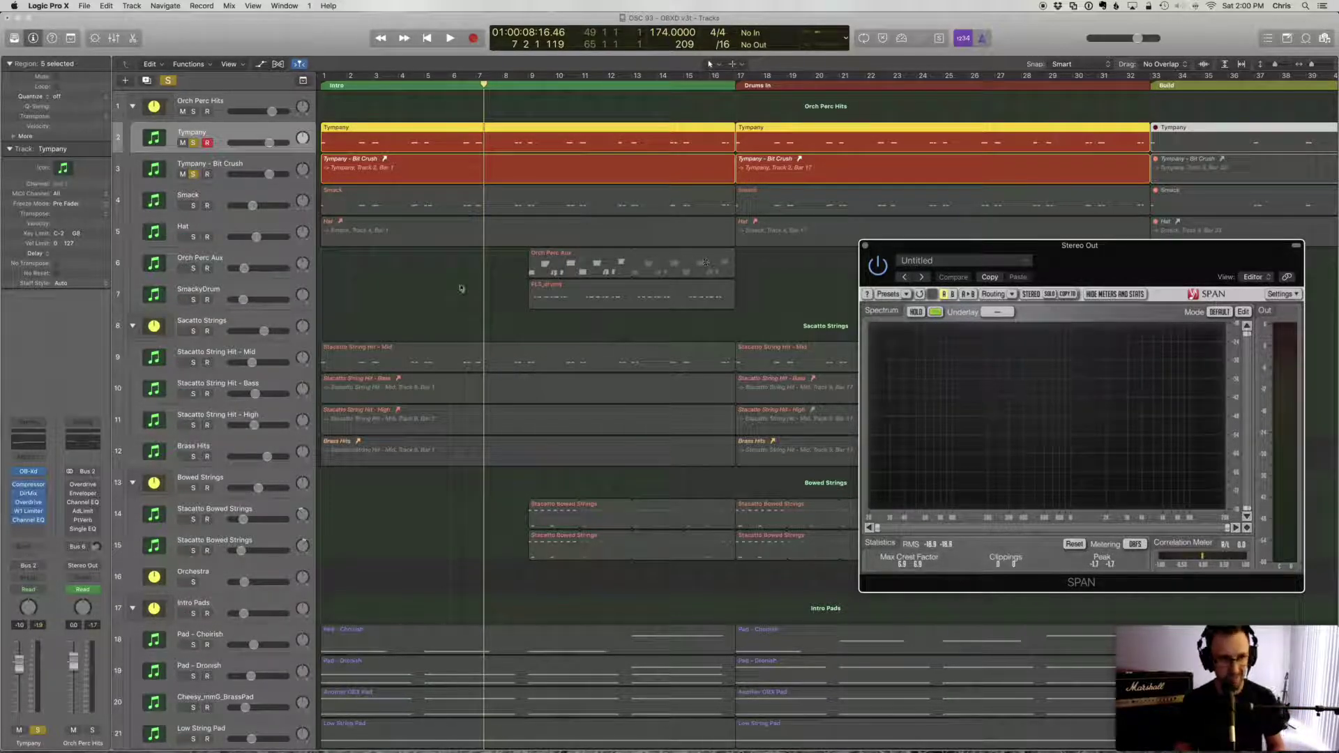
- Solo the Smack track in place of the Tympany and Tympany - Bit Crush tracks
left_click(236, 208)
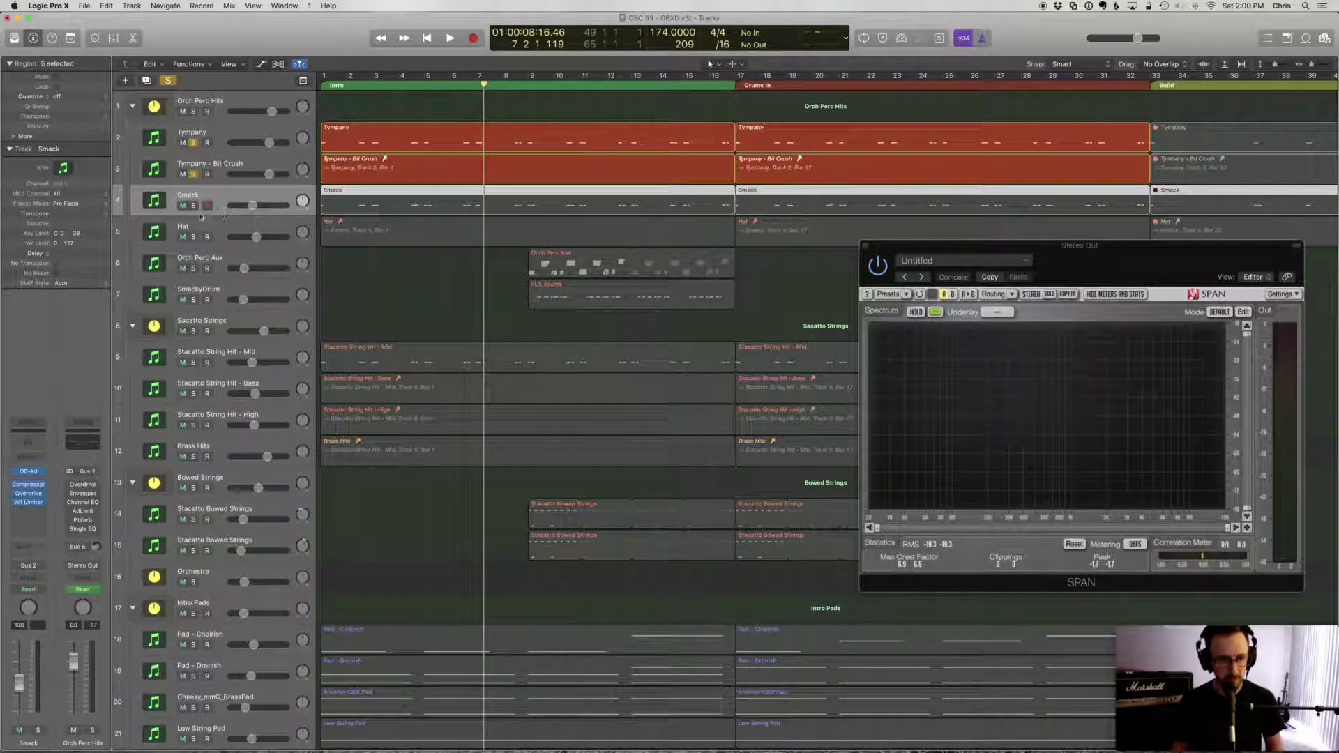
left_click(196, 207)
left_click(196, 174)
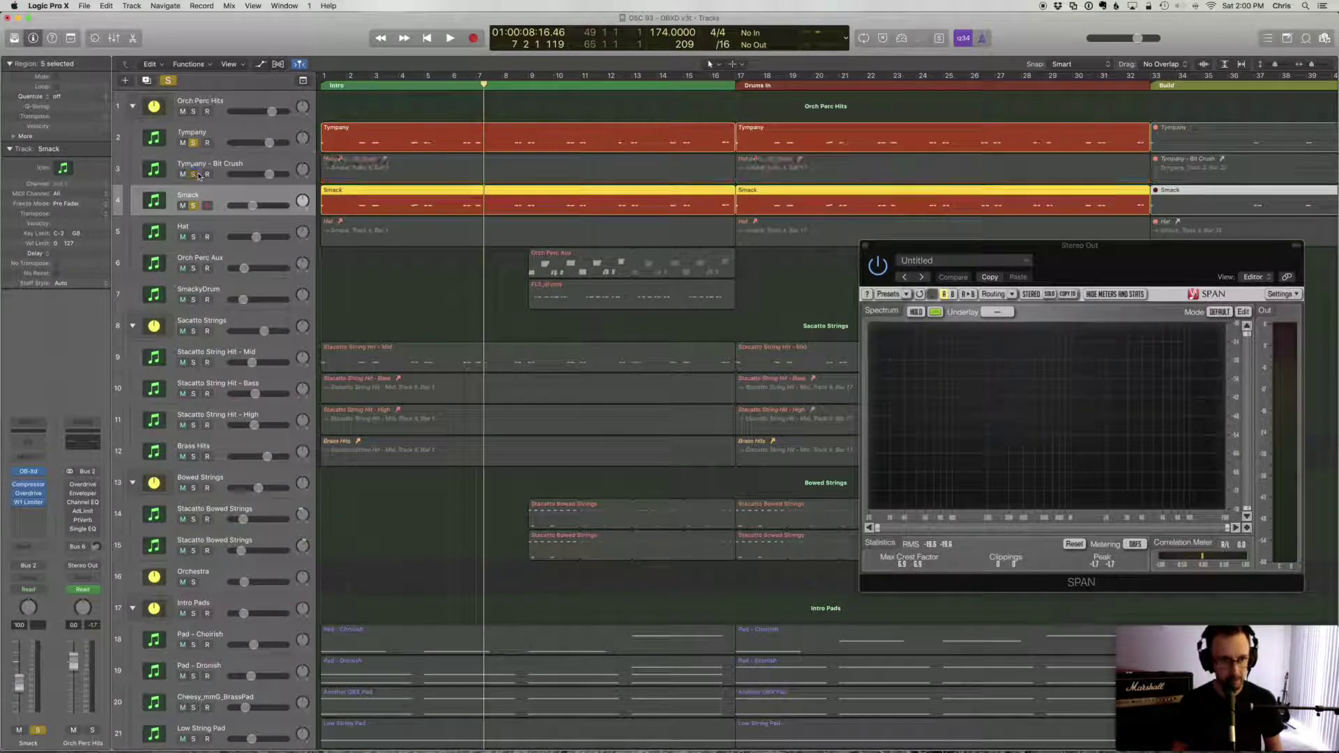
left_click(197, 146)
- Play the soloed Smack track from the beginning and raise its volume to about -0.2 dB
key("Return")
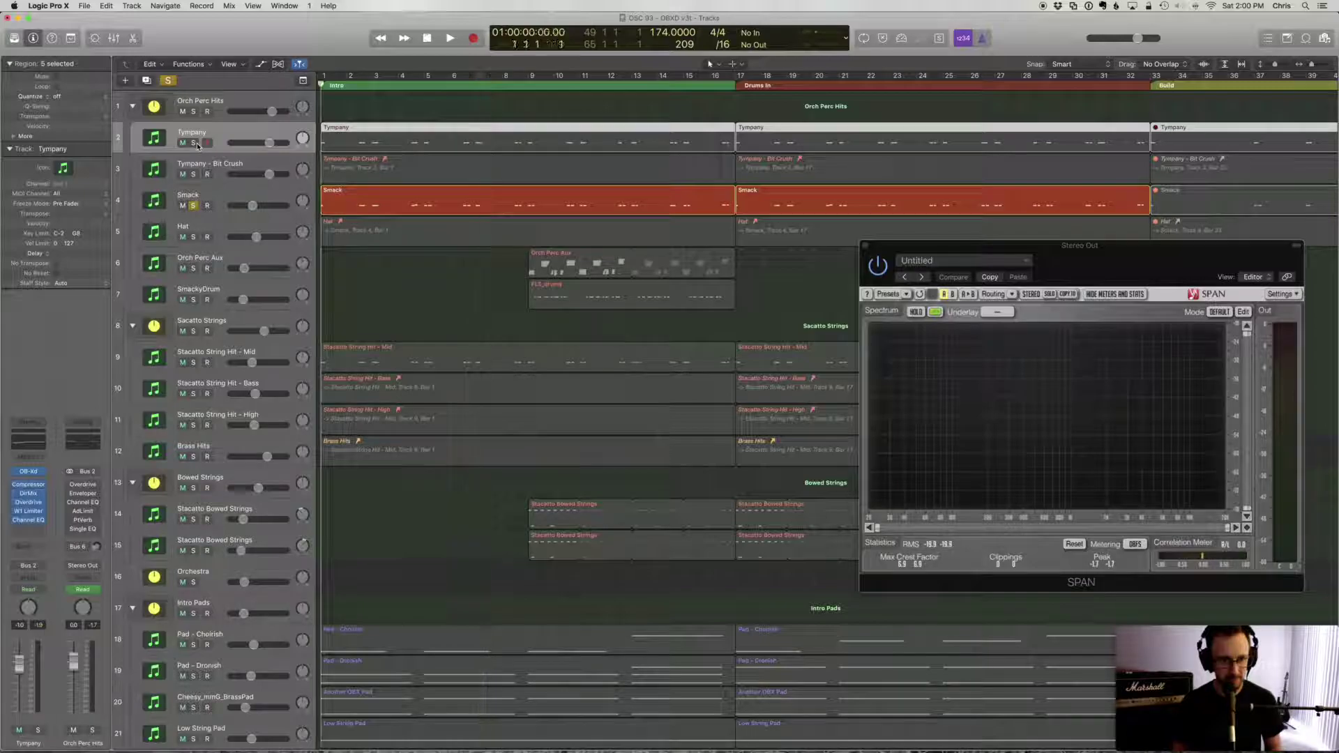
key("space")
left_click(180, 202)
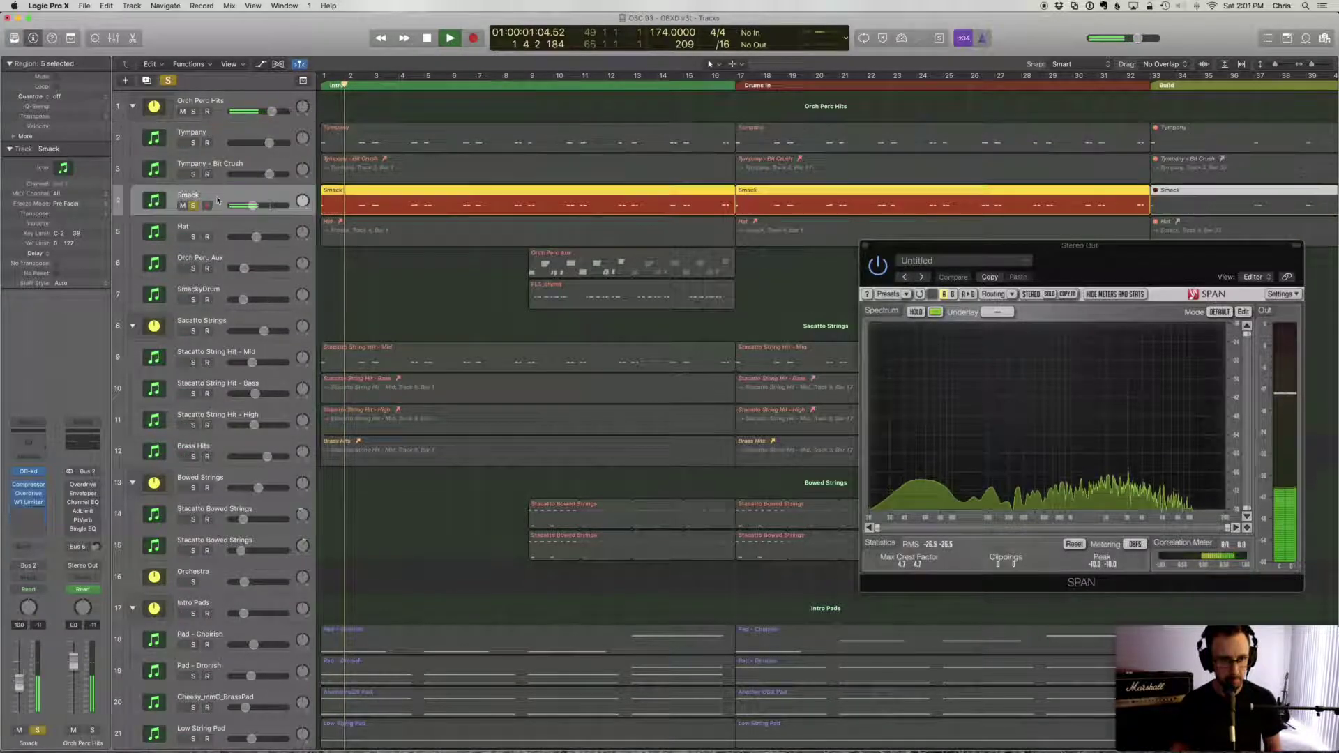
left_click_drag(19, 706, 19, 689)
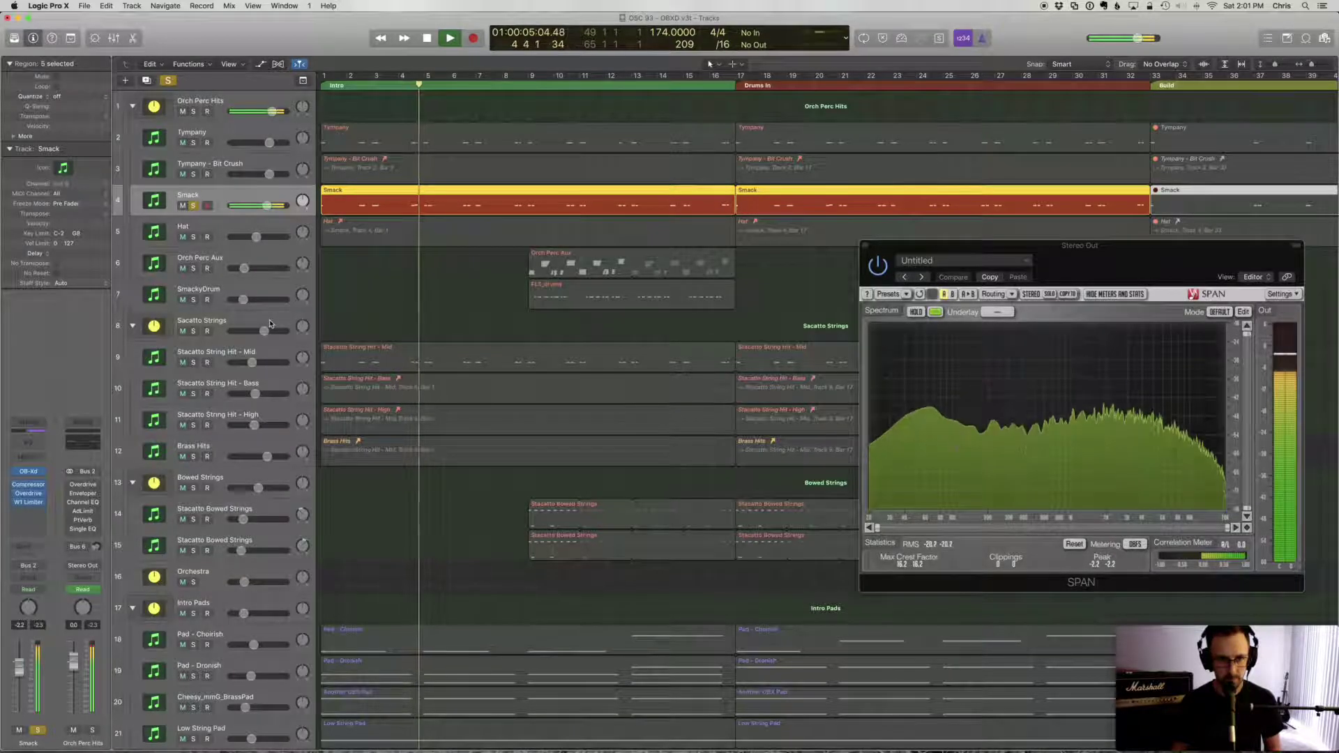
key("space")
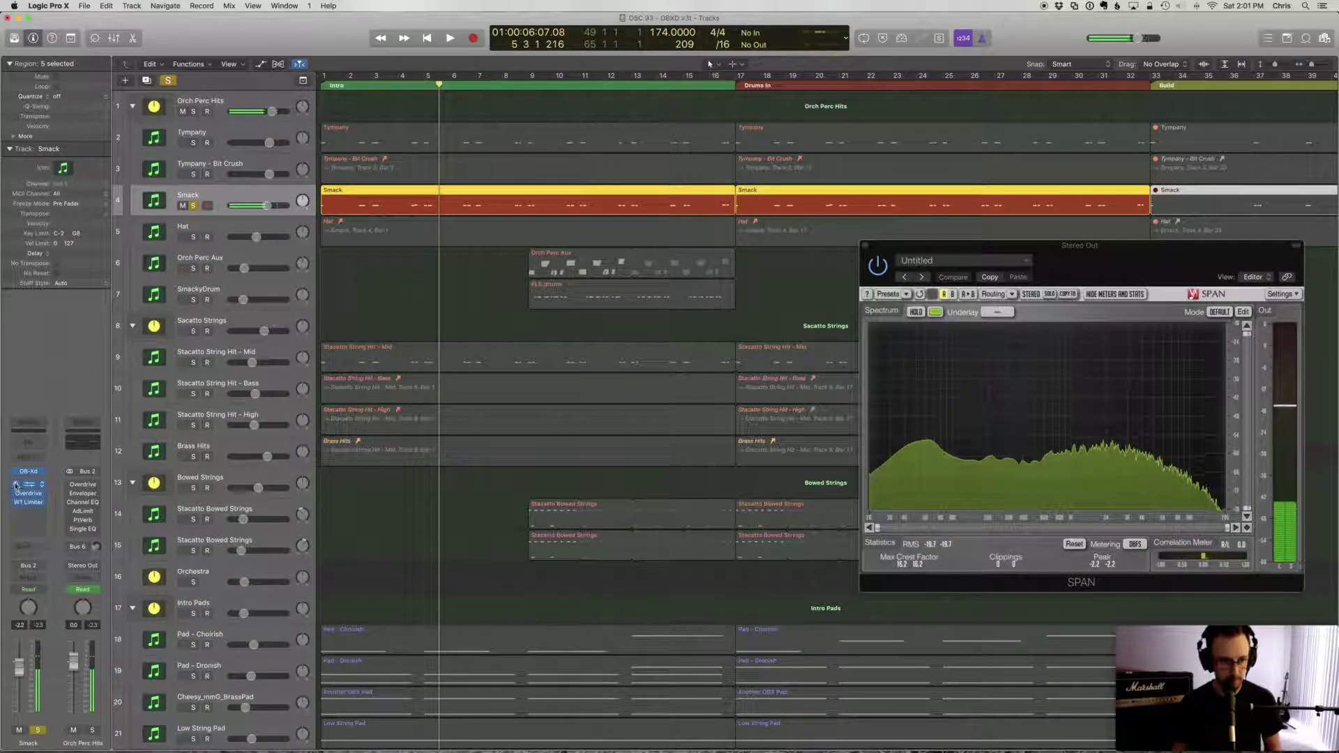
- Open the Smack track's OB-Xd and replay the part from the beginning with the track volume raised to 6.0 dB
left_click(28, 472)
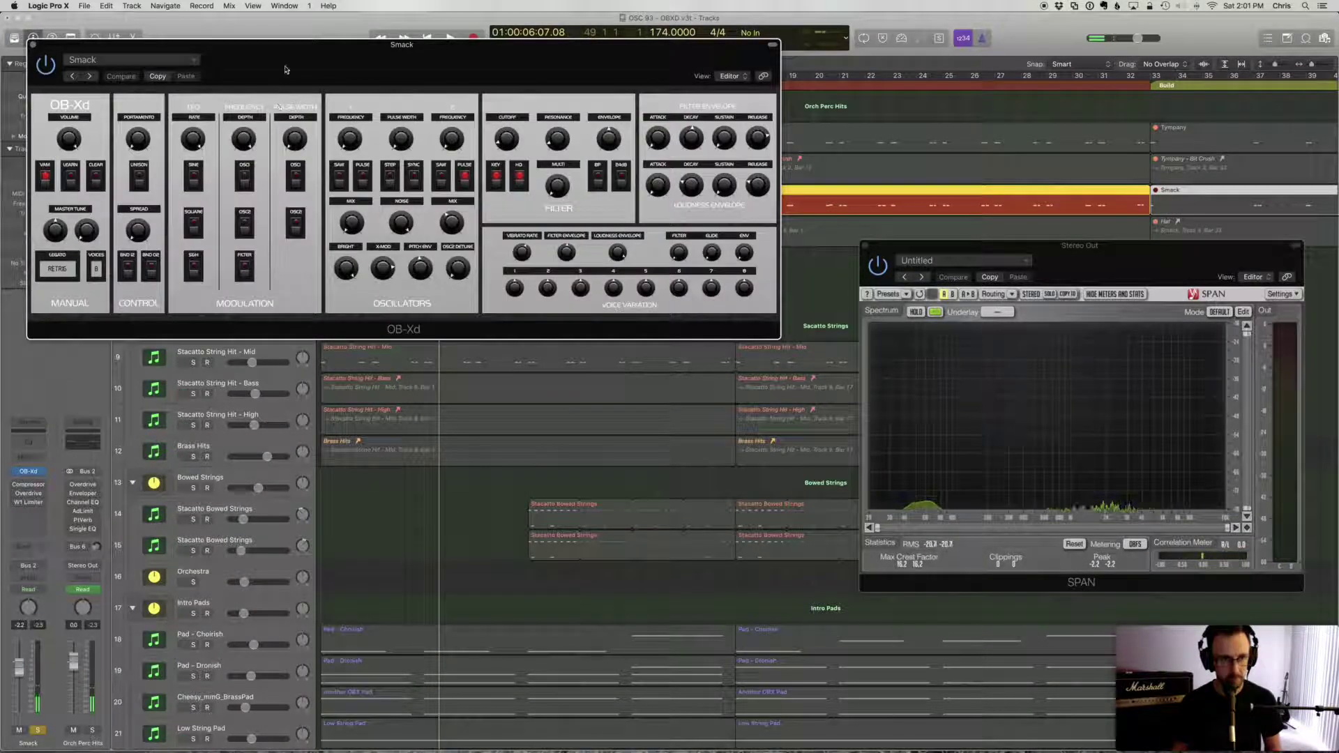
left_click_drag(290, 56, 714, 227)
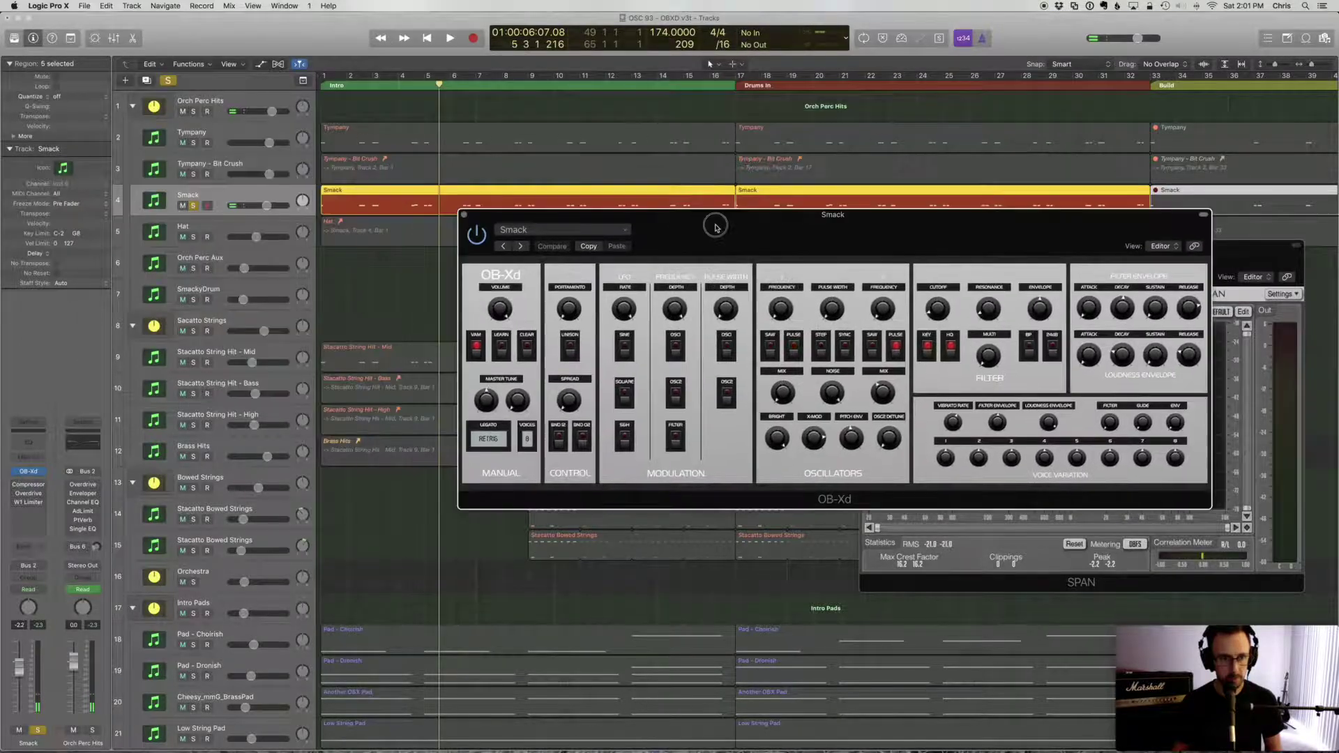
left_click(530, 190)
key("Return")
key("space")
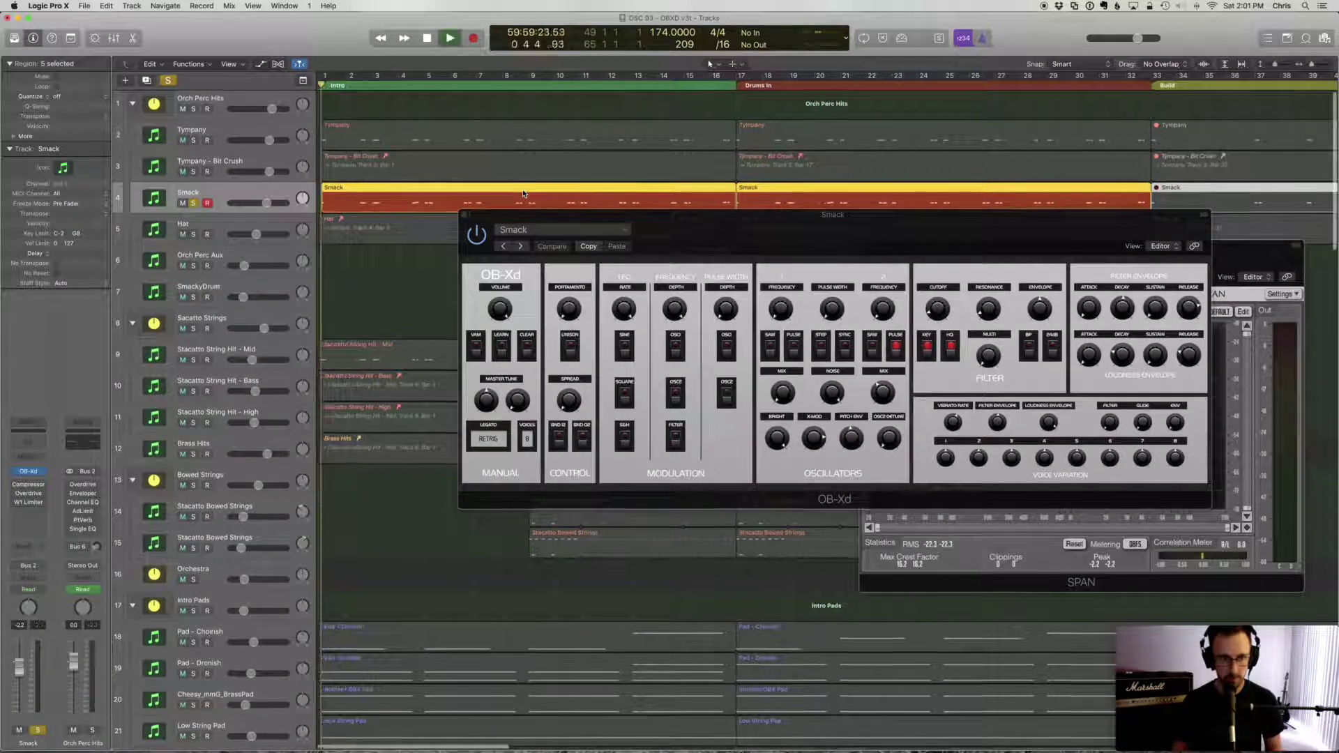
left_click(25, 655, "alt")
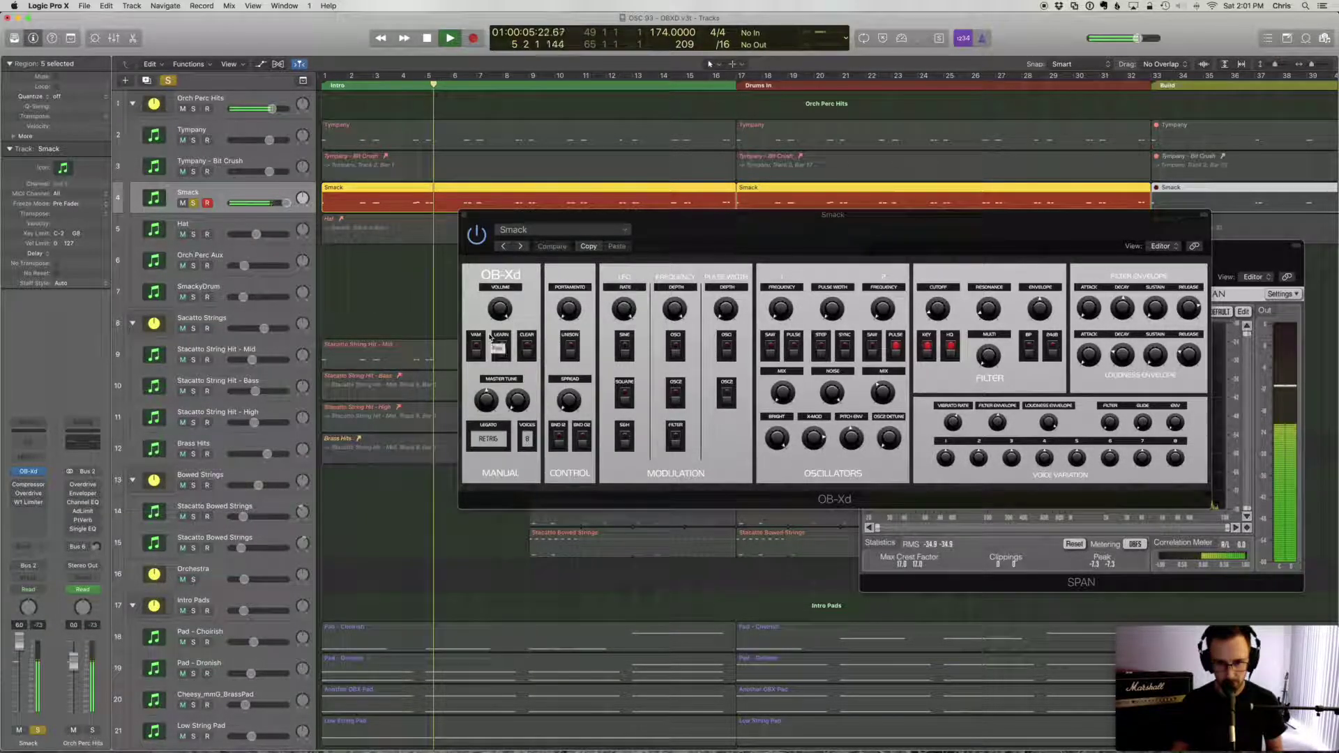
key("space")
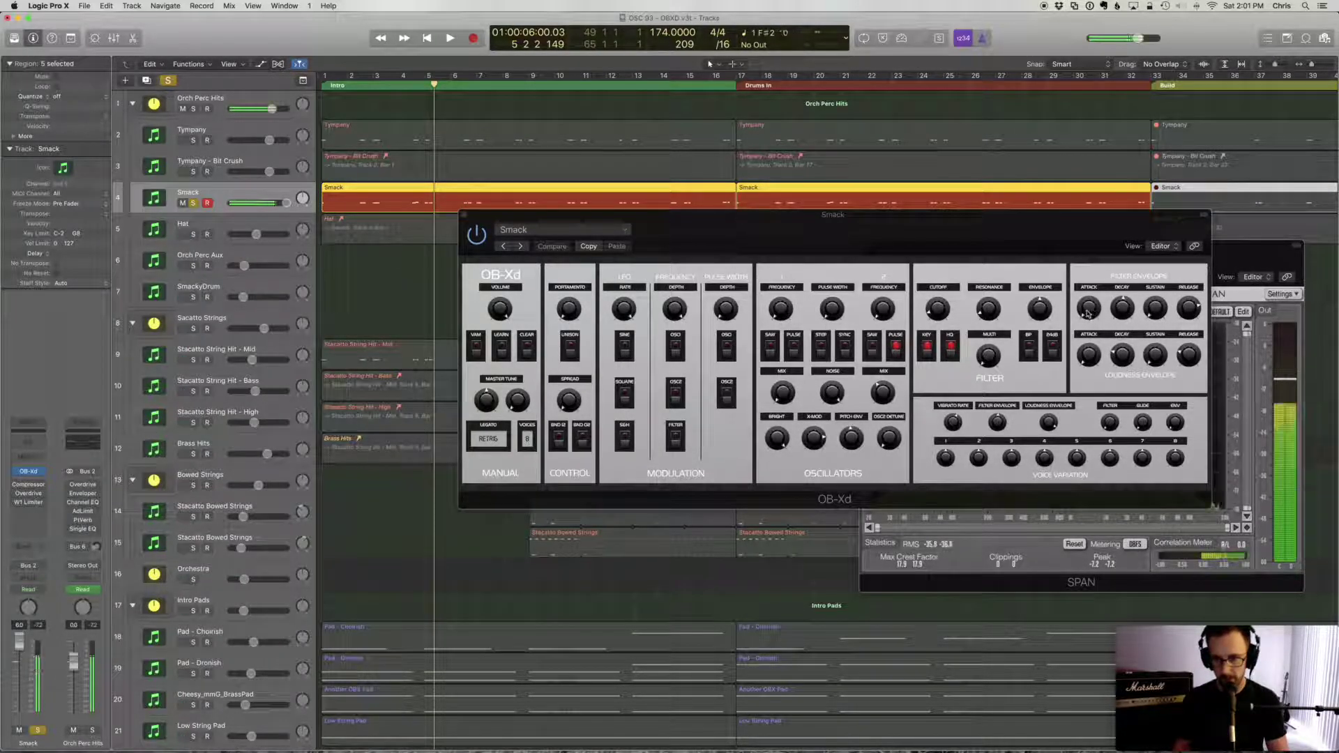
- Audition filter envelope attack and decay changes in the Smack OB-Xd patch, and check the sound's spectrum in SPAN
left_click_drag(1092, 313, 1127, 337)
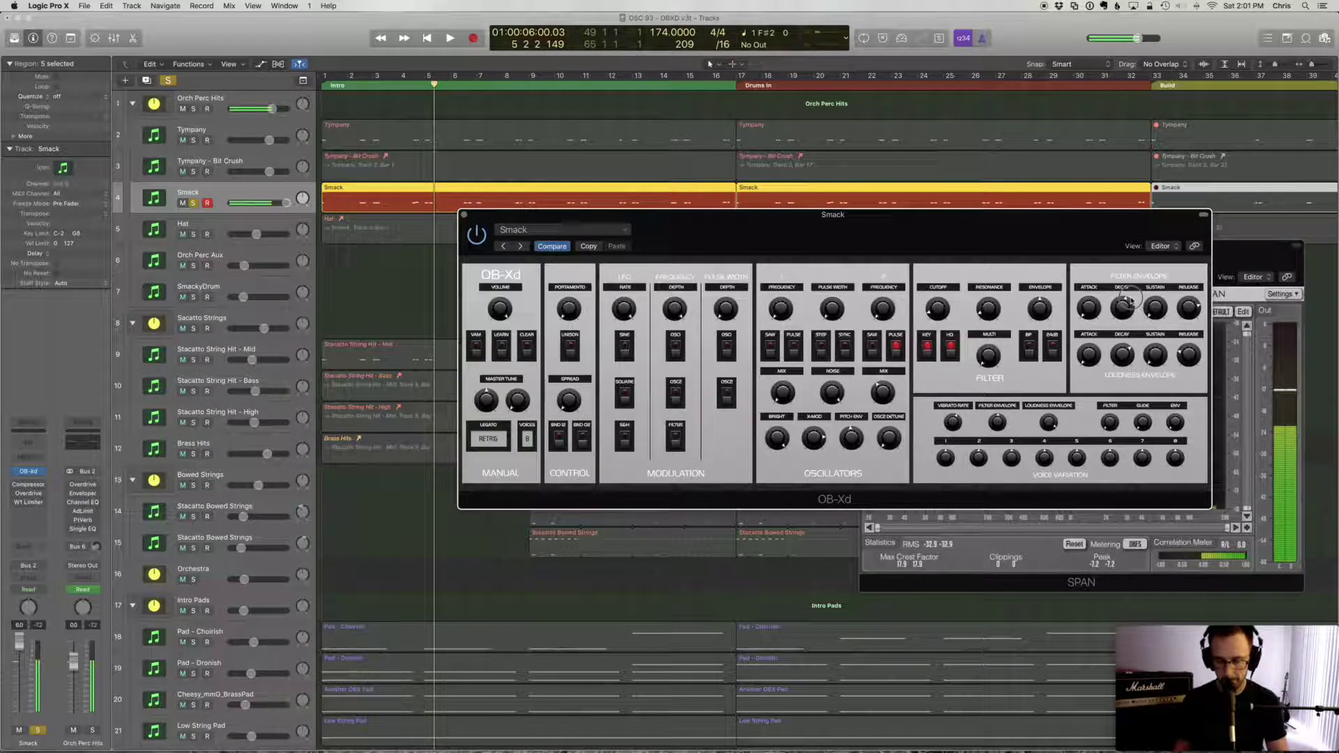
left_click_drag(1130, 298, 1124, 340)
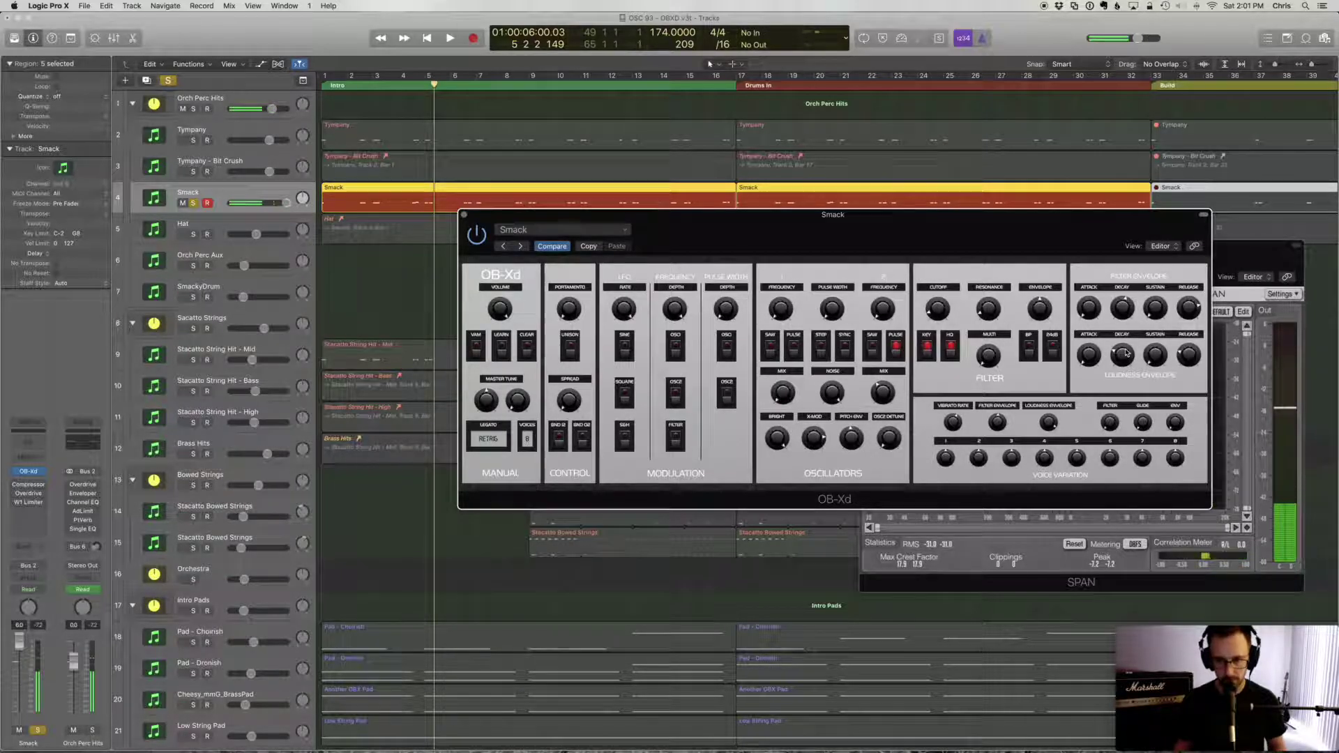
left_click(1234, 255)
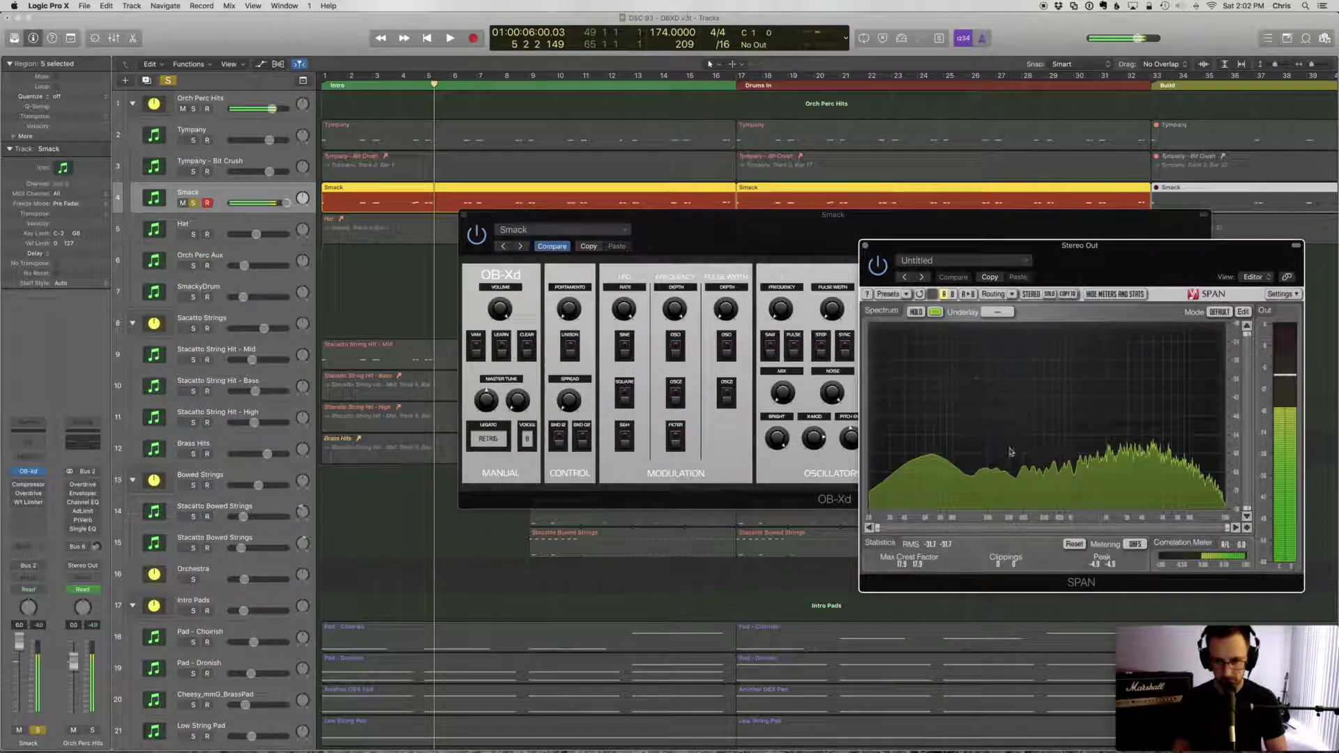
left_click(822, 221)
left_click_drag(821, 222, 626, 120)
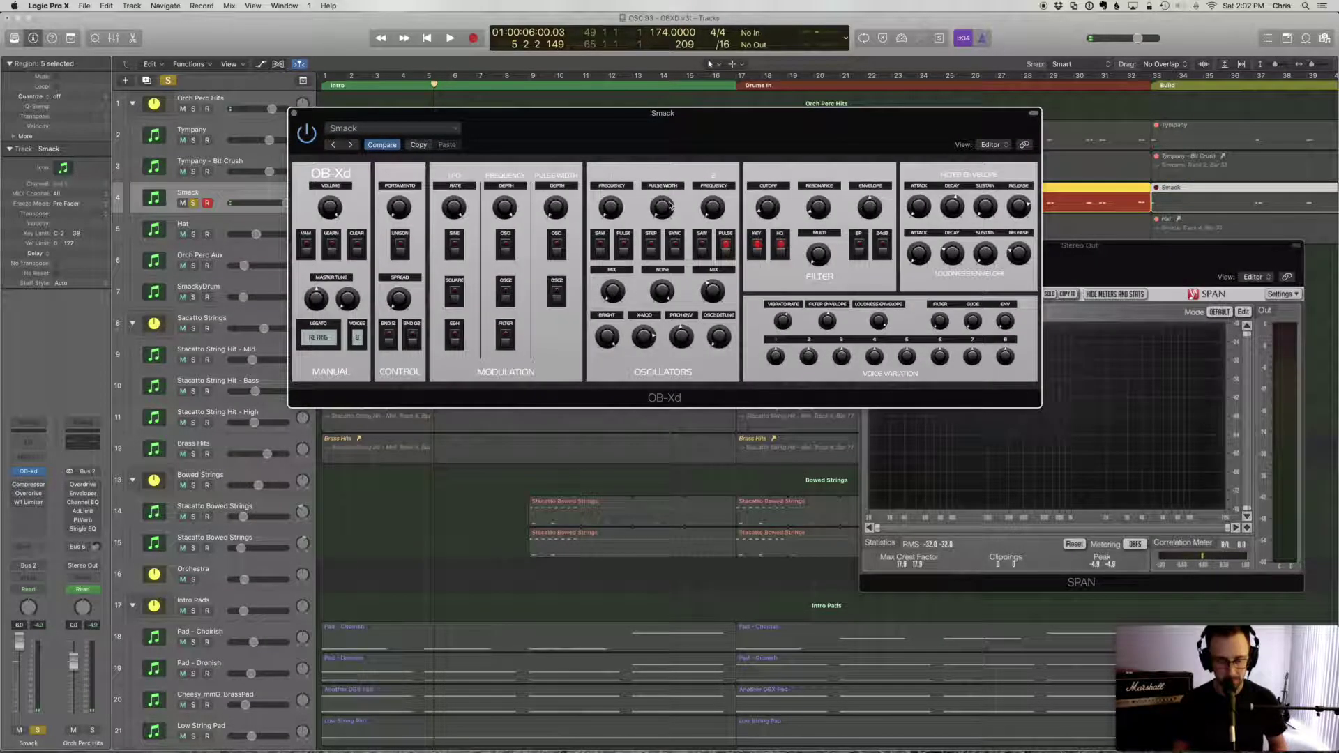
- Open and enable the Smack track's Compressor, move it beside SPAN, and switch its display to Graph
left_click(29, 485)
left_click(46, 64)
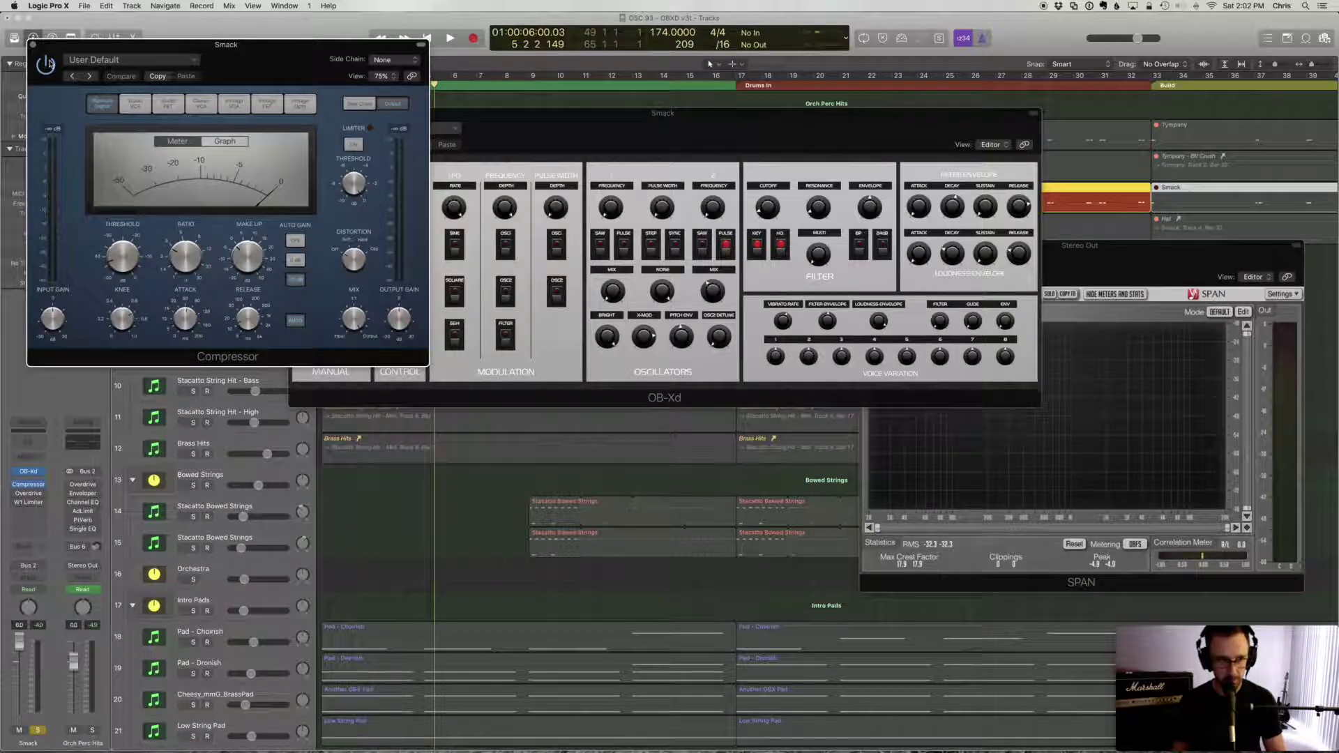
left_click_drag(244, 44, 553, 240)
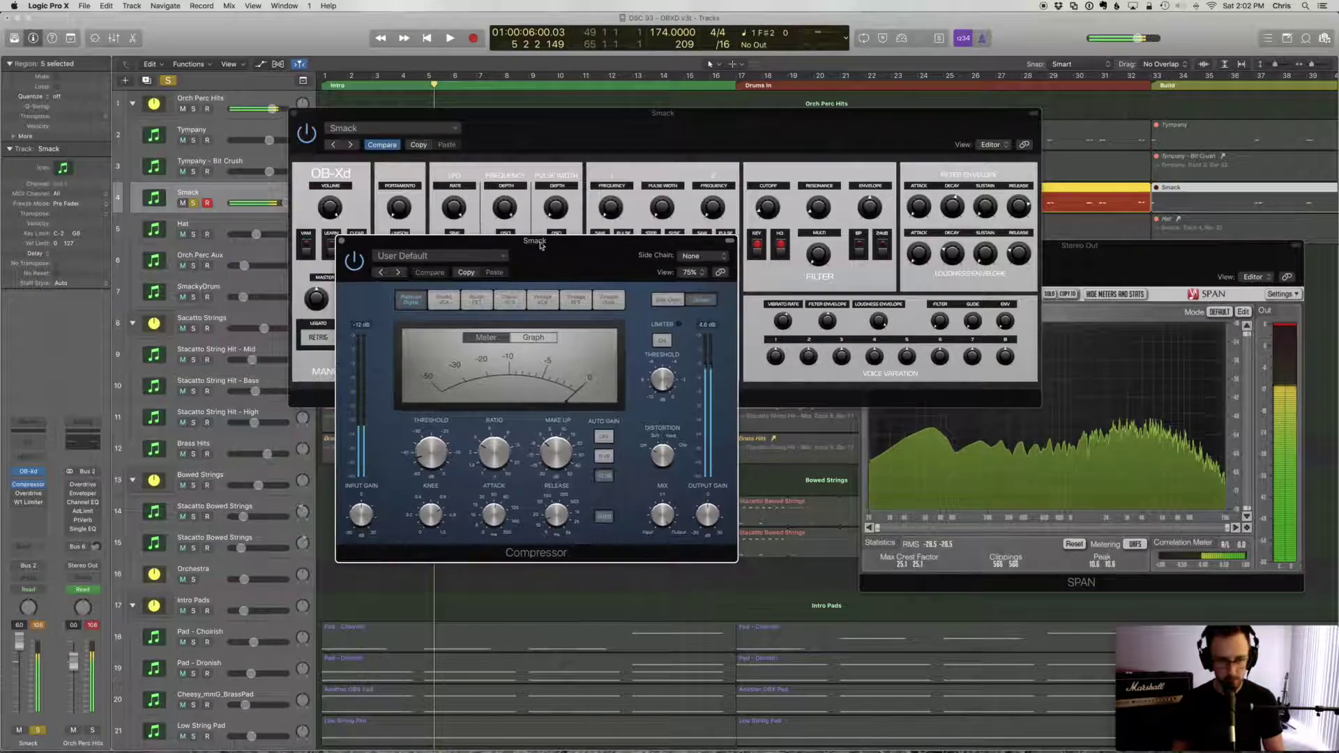
left_click(537, 338)
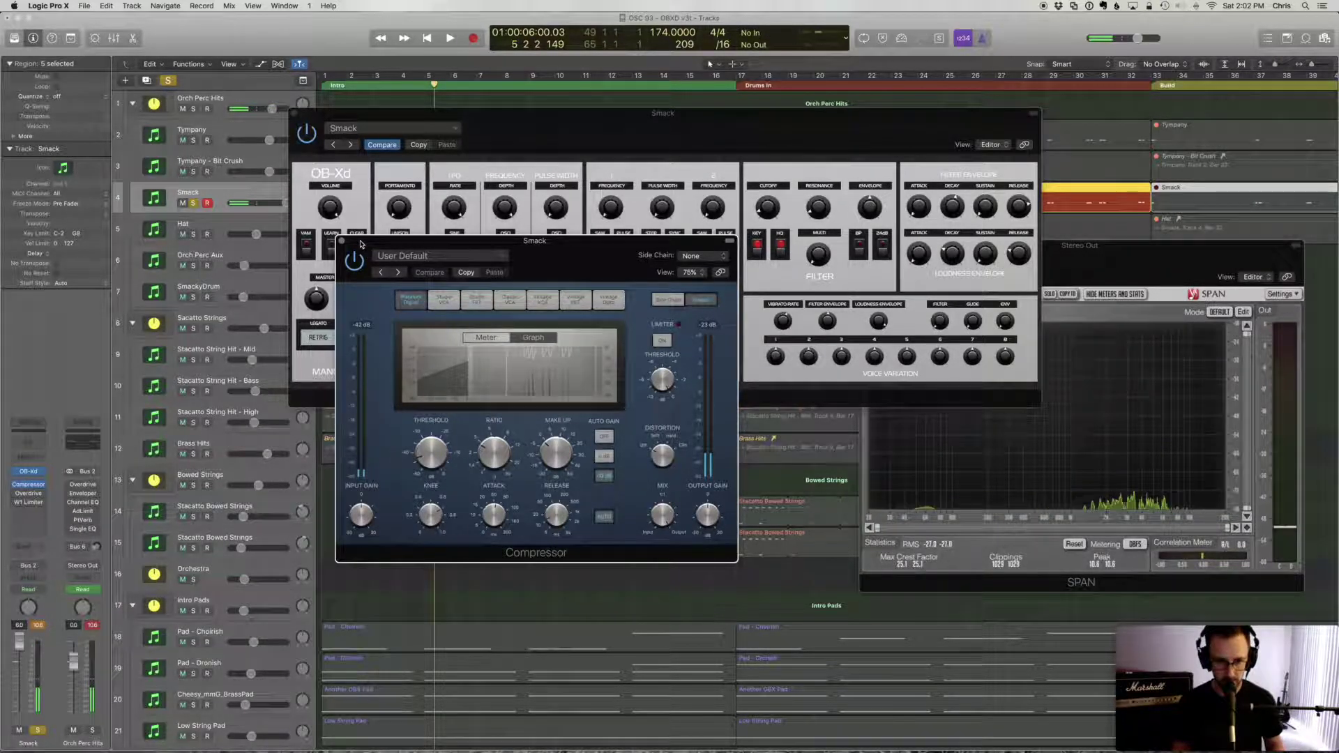
- Clear the Smack channel's peak reading and lower its volume to about -0.3 dB
left_click(38, 625)
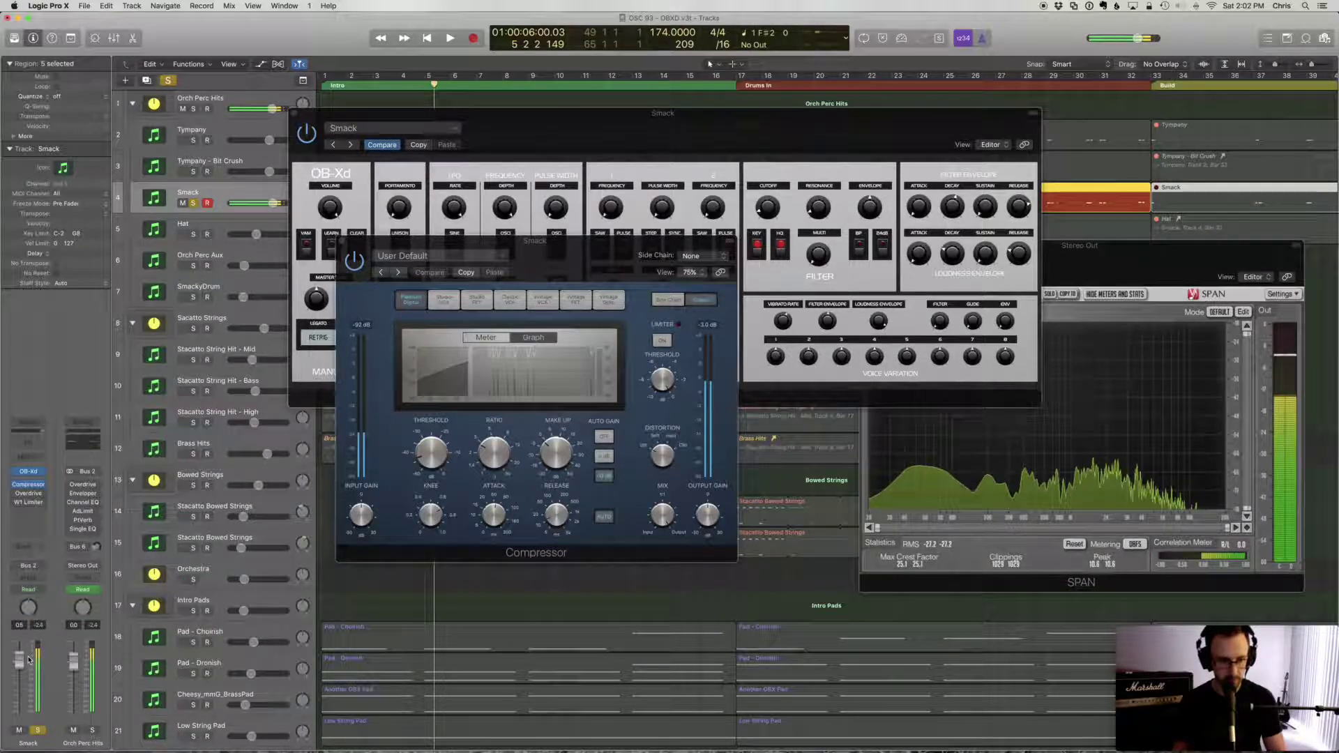
left_click_drag(19, 656, 19, 659)
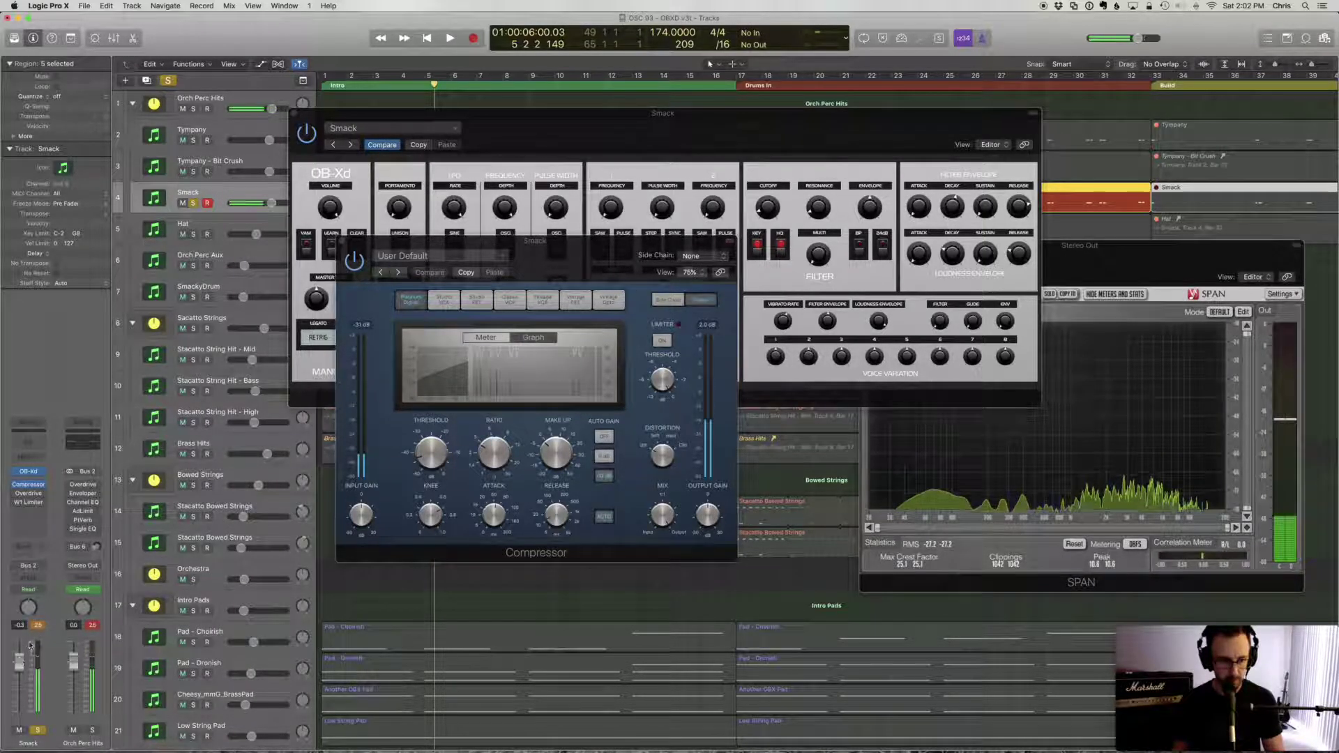
left_click(370, 260)
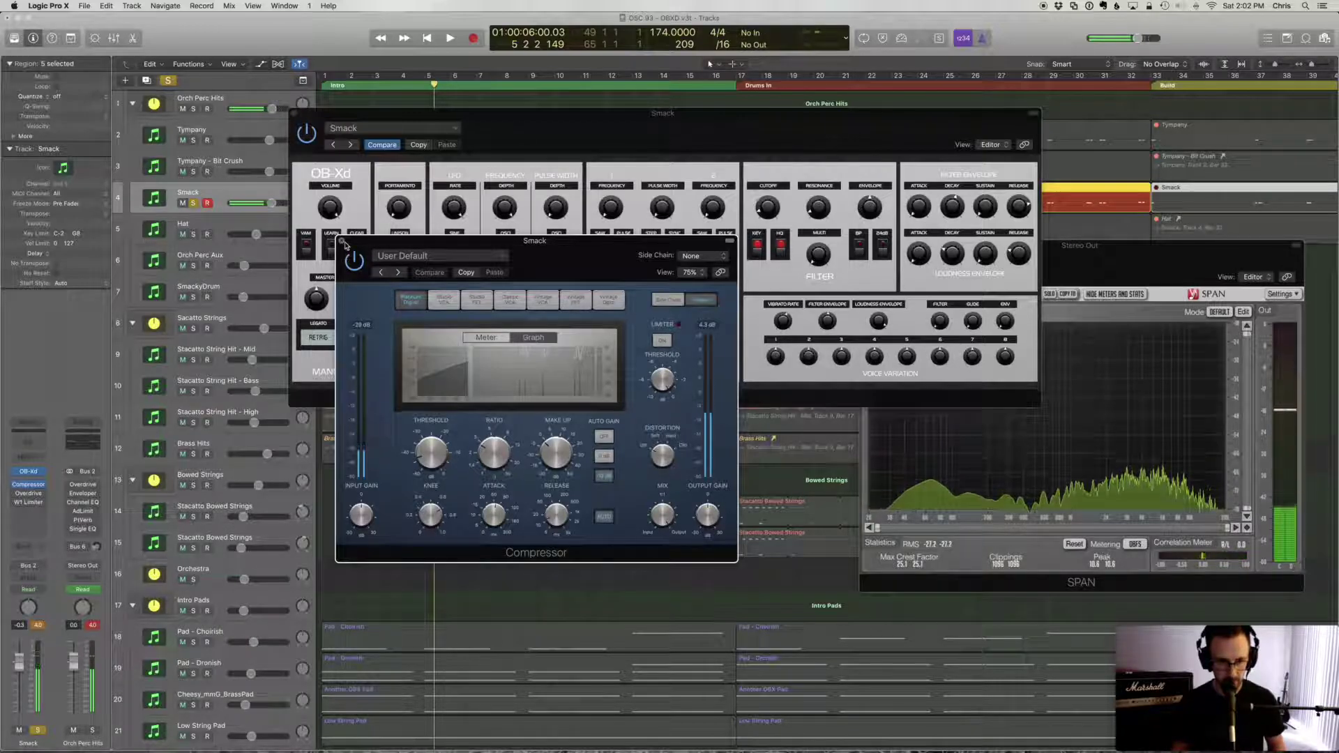
- Close the Compressor and enable the Smack track's Overdrive and W1 Limiter, leaving the limiter's window open
left_click(28, 485)
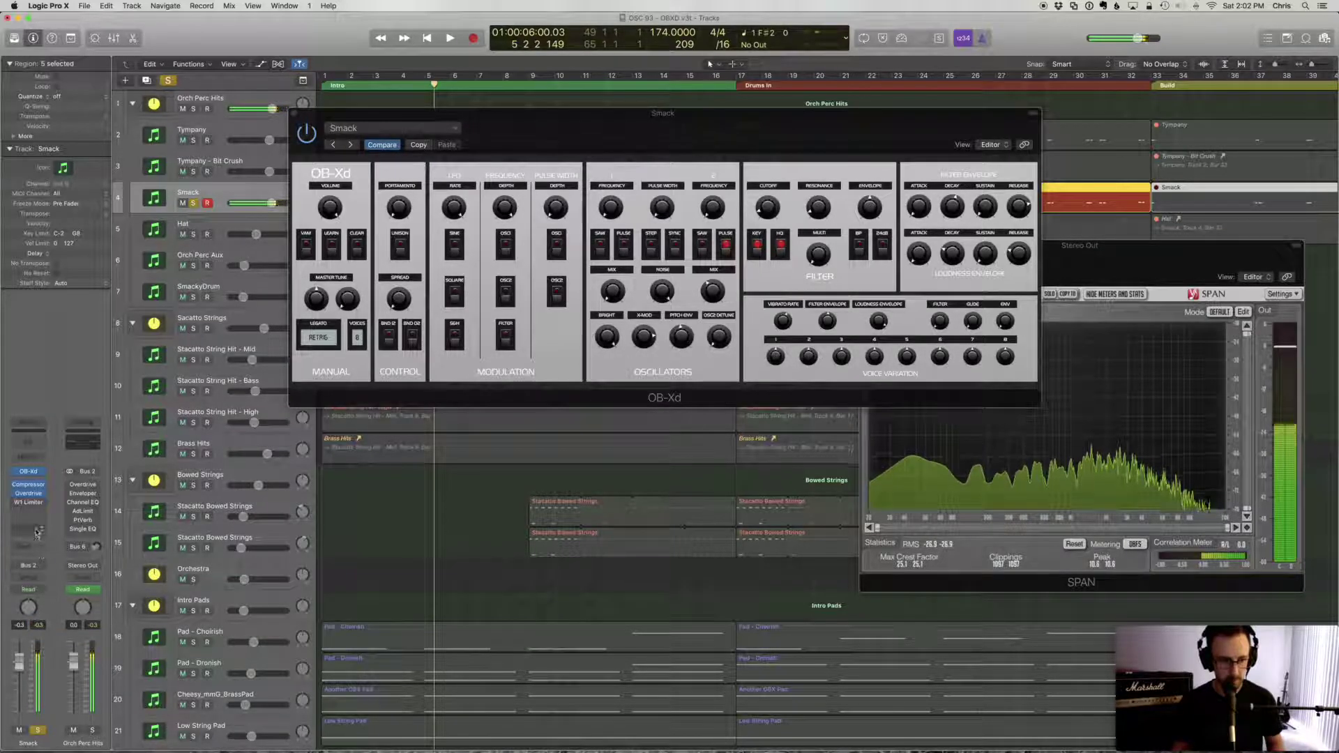
mouse_move(28, 503)
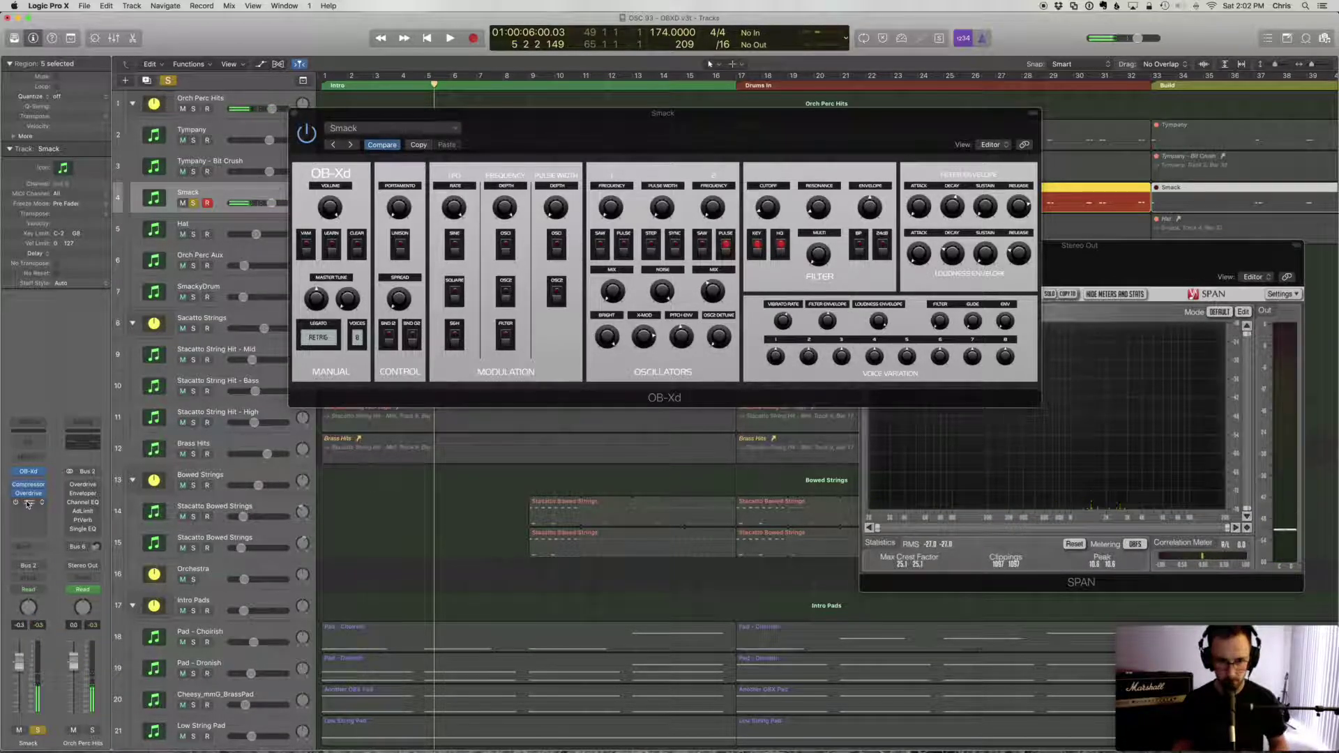
left_click(21, 505)
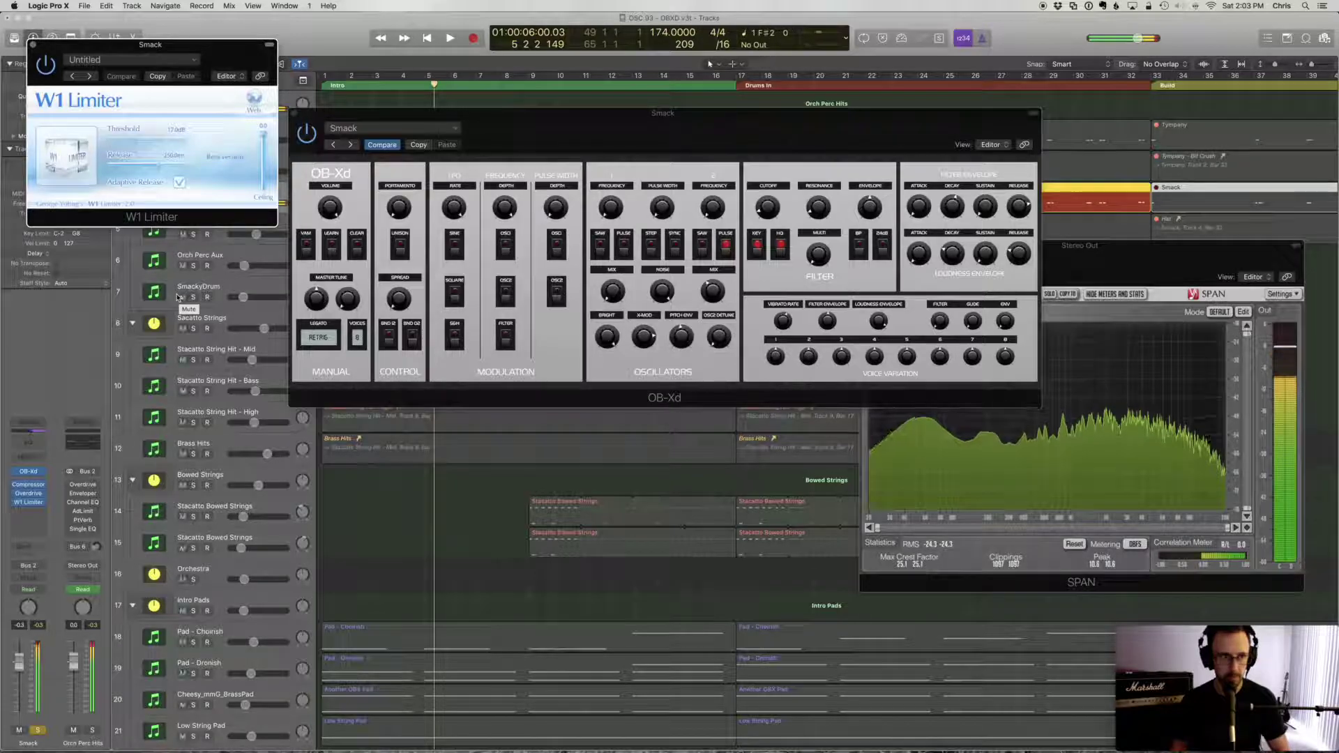
key("ctrl+Up")
key("ctrl+Up")
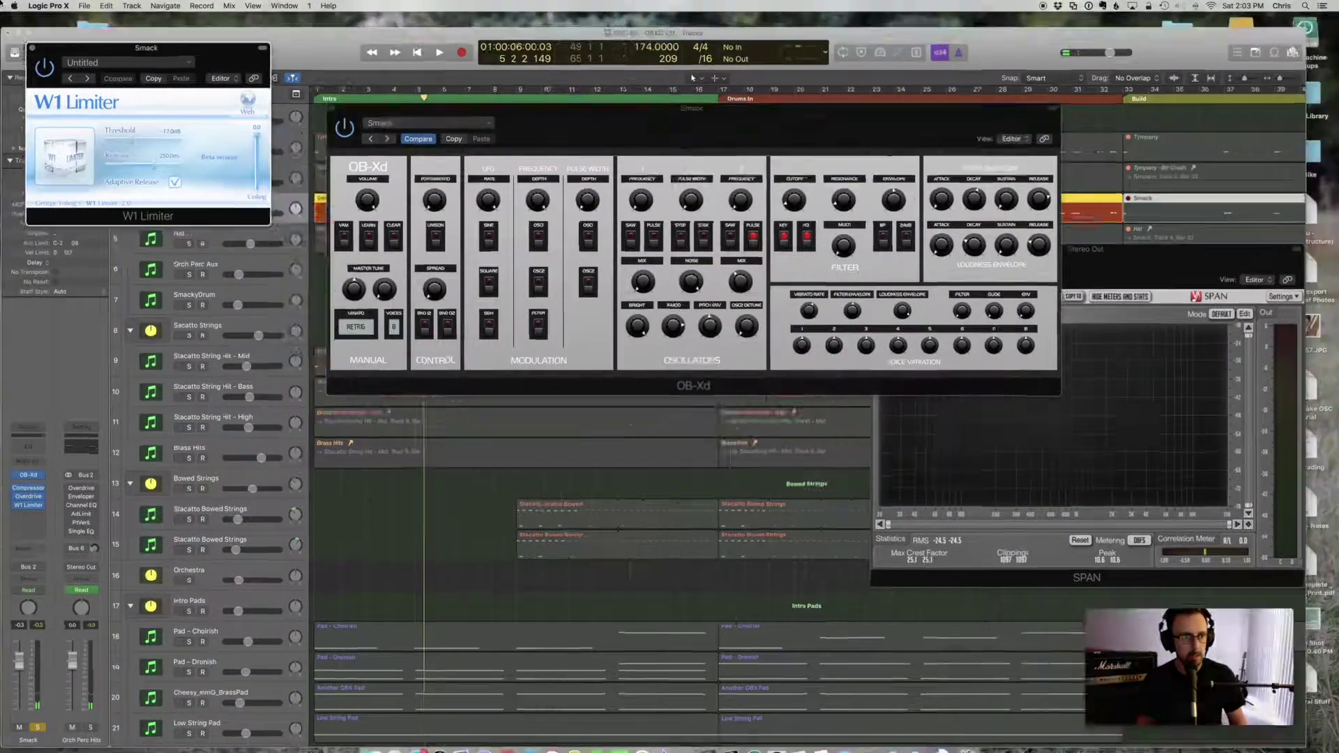
key("ctrl+Up")
key("ctrl+Up")
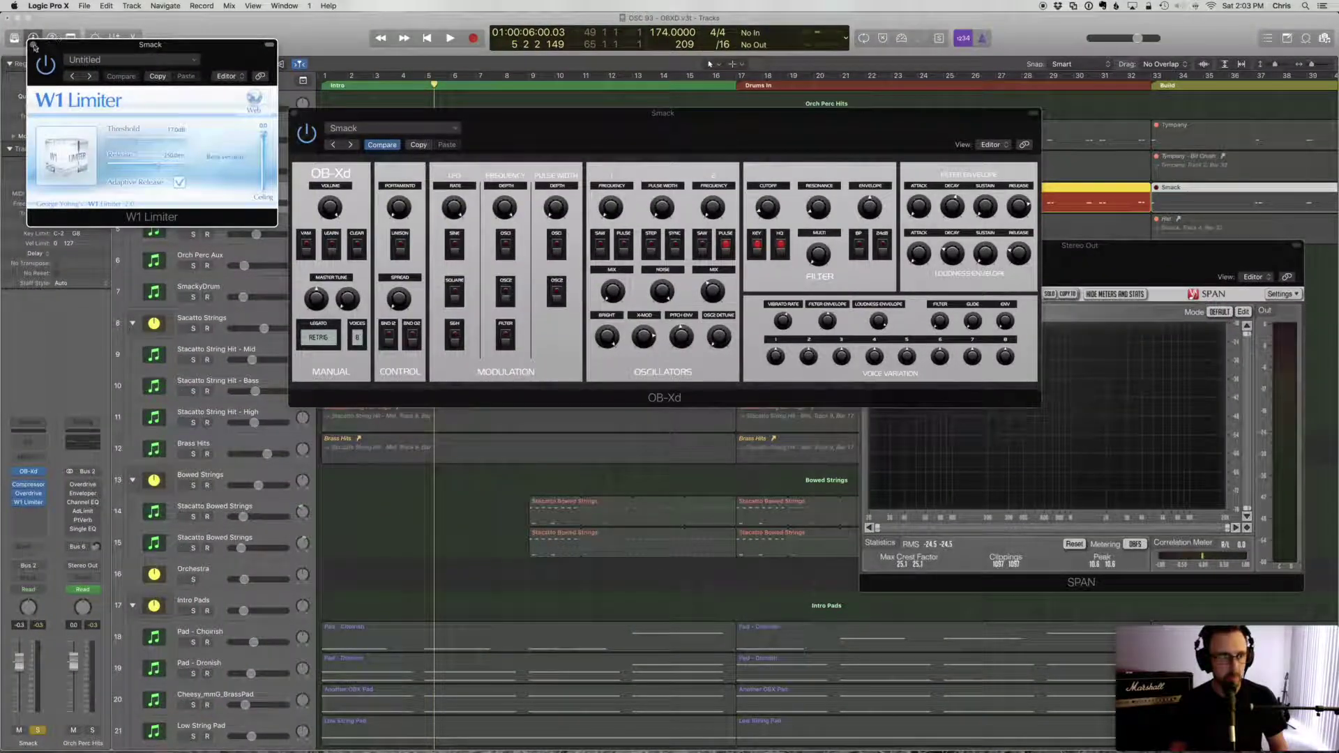
- Close the W1 Limiter and rearrange the OB-Xd and SPAN windows side by side
left_click(33, 47)
left_click_drag(542, 173, 451, 156)
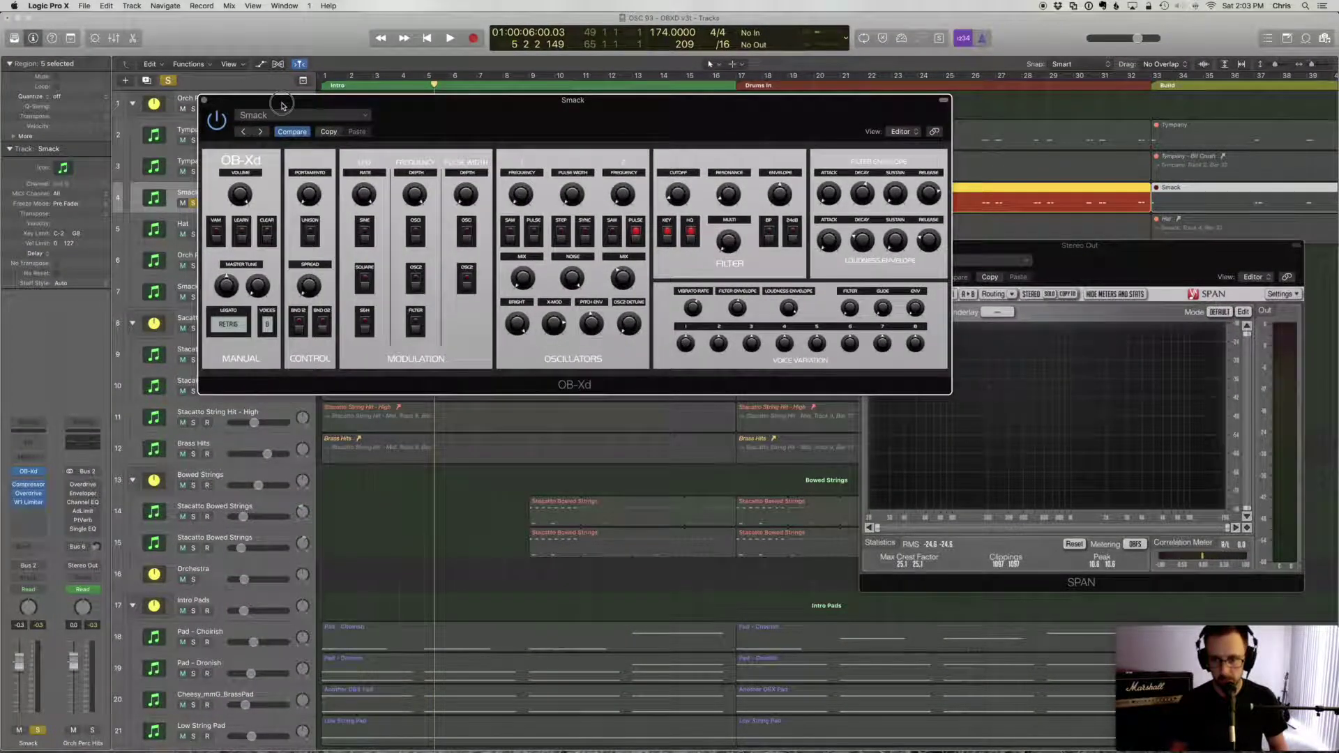
left_click_drag(1076, 272, 1049, 295)
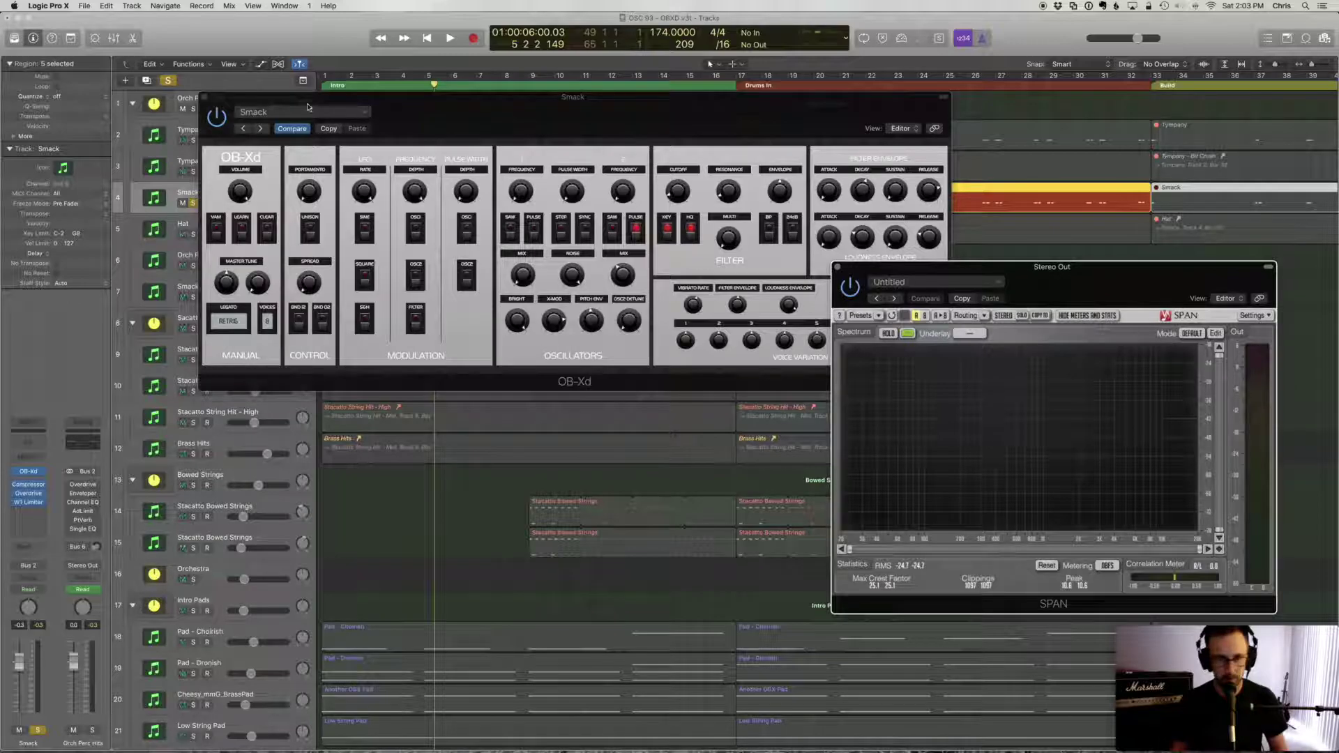
- Close the OB-Xd window, solo the Tympany and Tympany - Bit Crush tracks alongside Smack, and play all three from the start
left_click(203, 98)
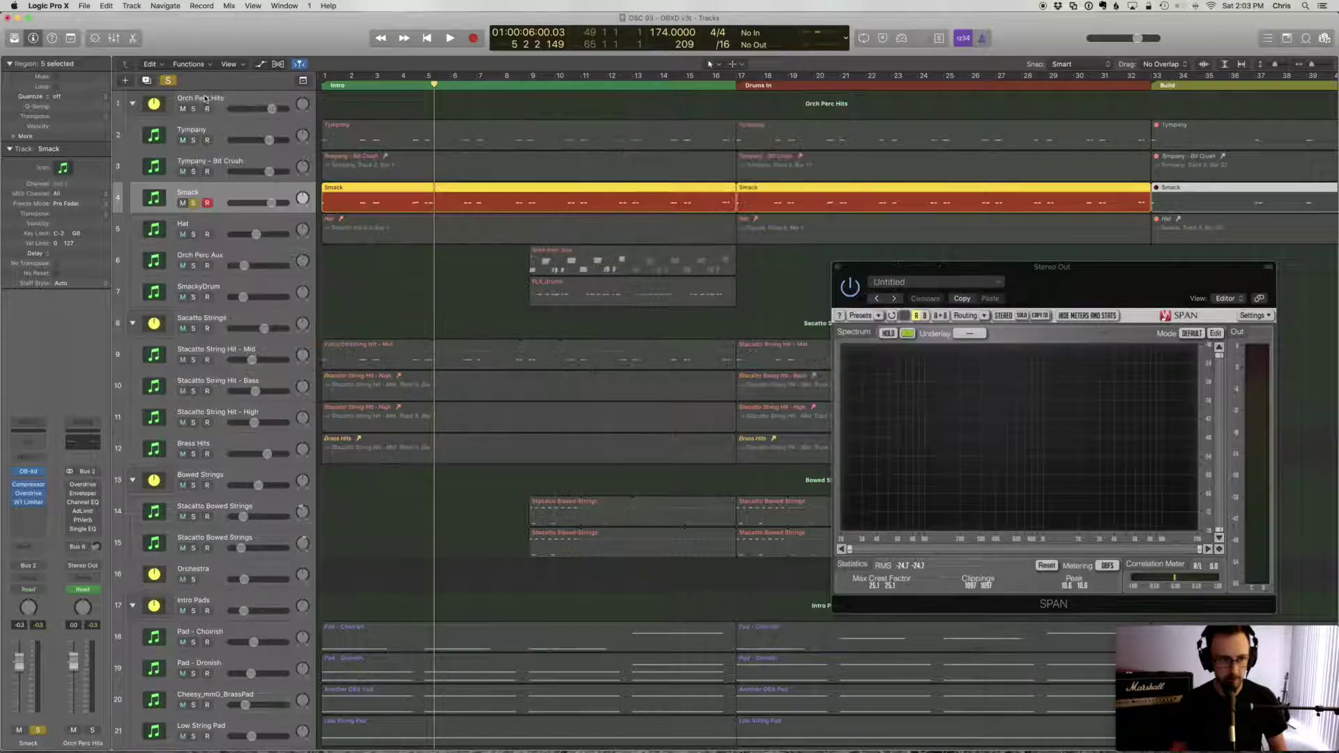
left_click(193, 172)
left_click(193, 140)
key("Return")
key("space")
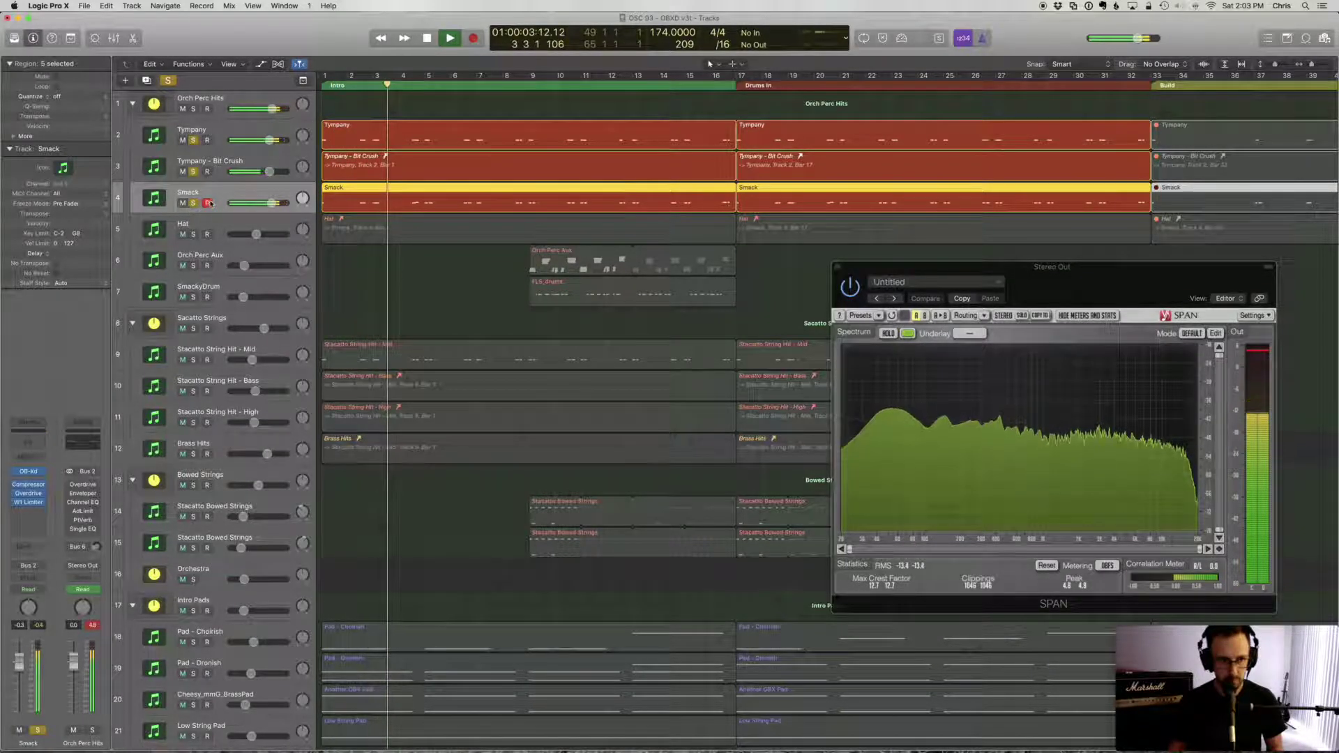
key("space")
- Compare the Tympany and Bit Crush layers from the start without Smack and with Smack soloed again
left_click(194, 204)
key("Return")
key("space")
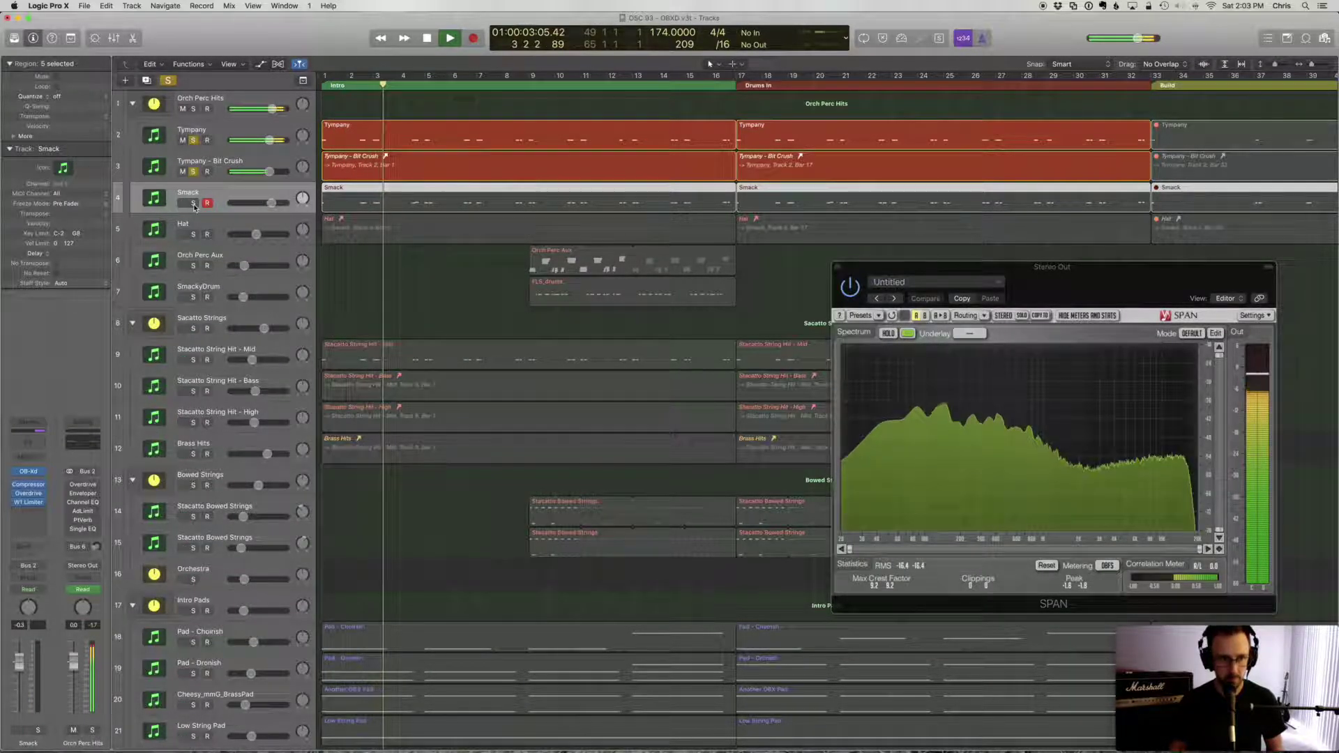
left_click(194, 204)
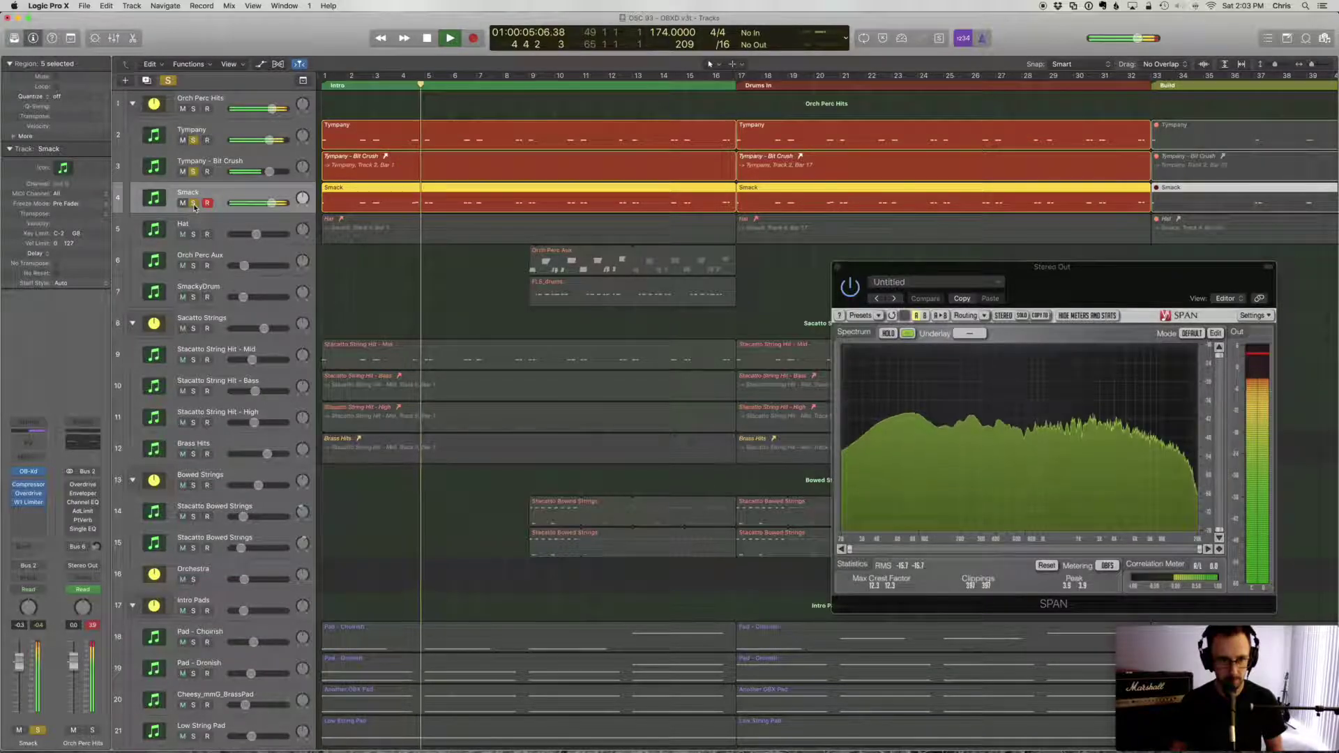
key("space")
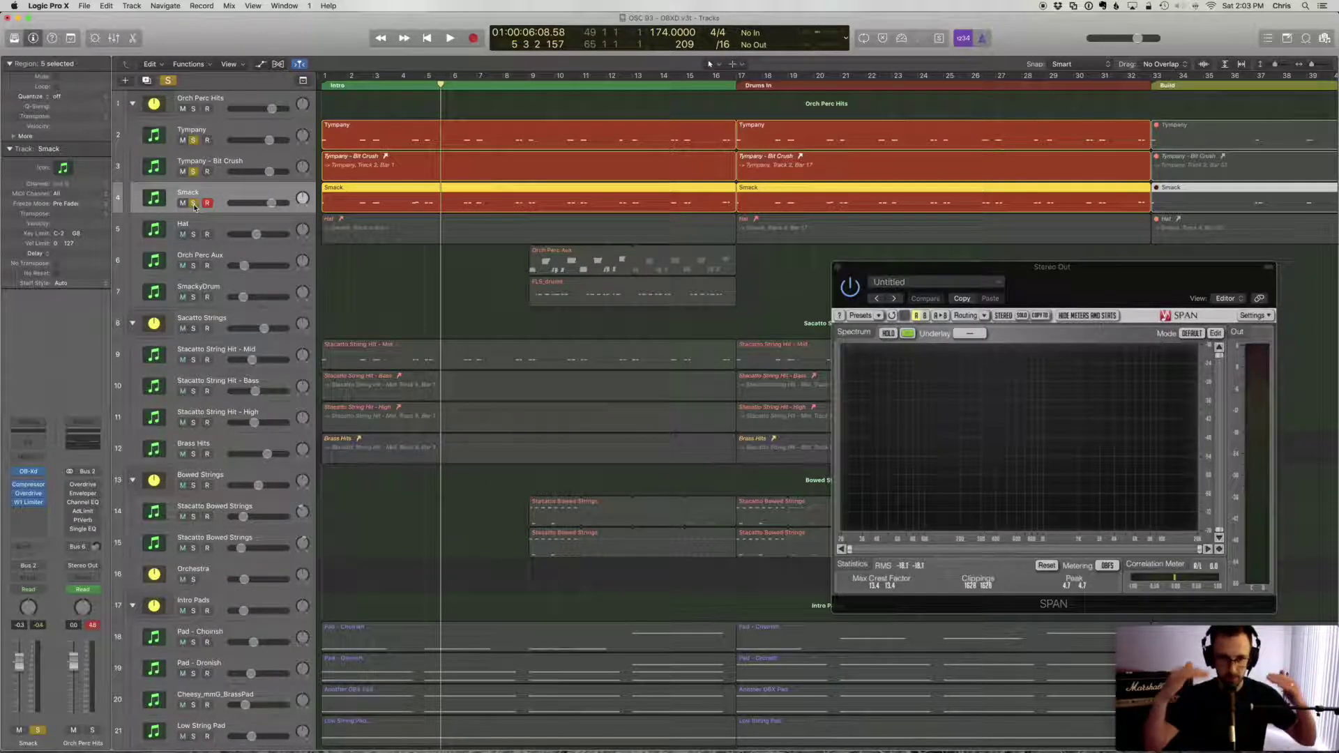
key("Return")
key("space")
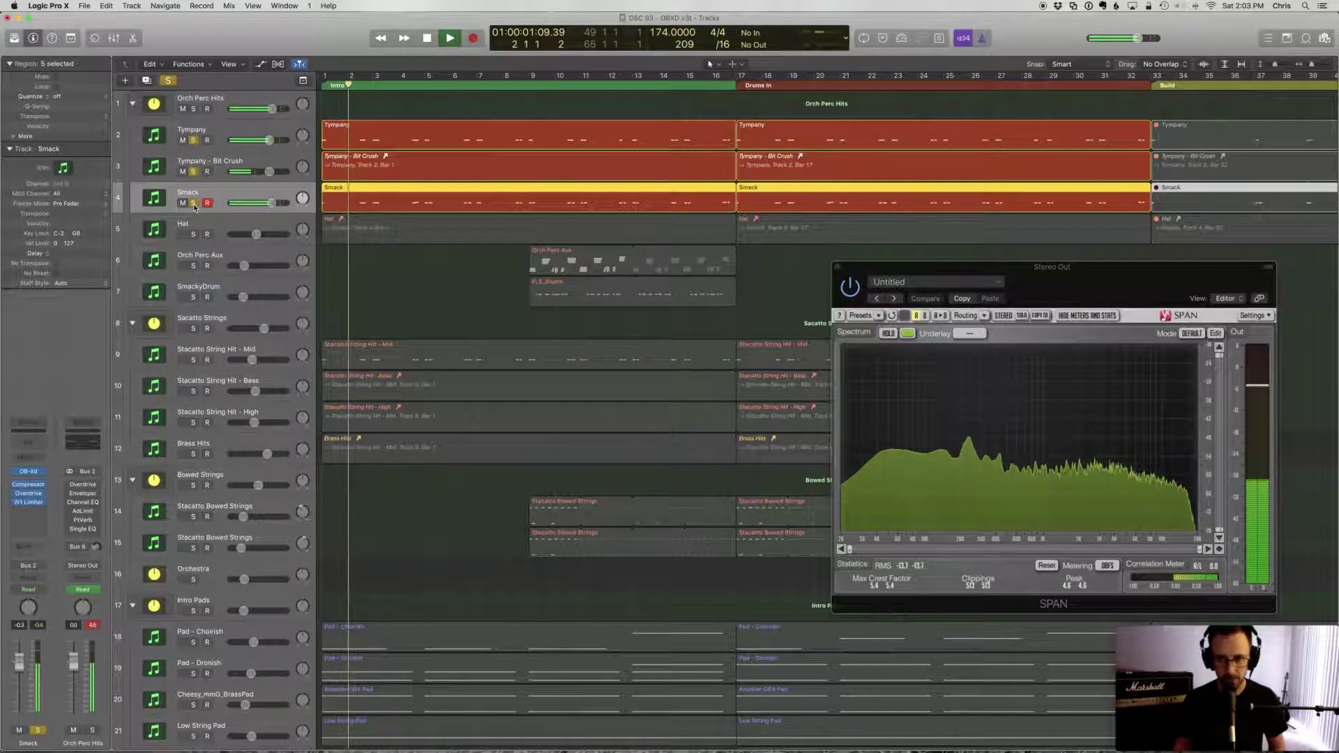
key("space")
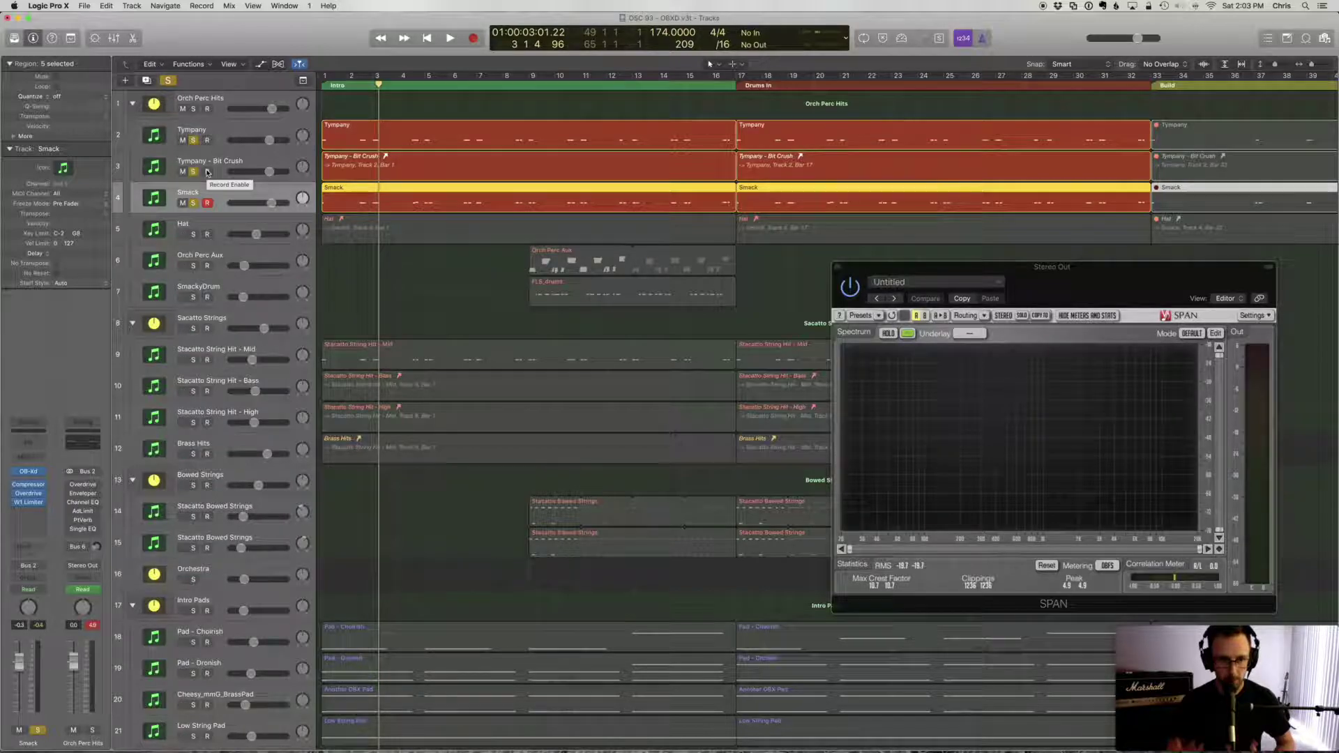
- Select the Hat track, solo it alone by unsoloing Tympany, Bit Crush and Smack, and play it from the start
left_click(210, 222)
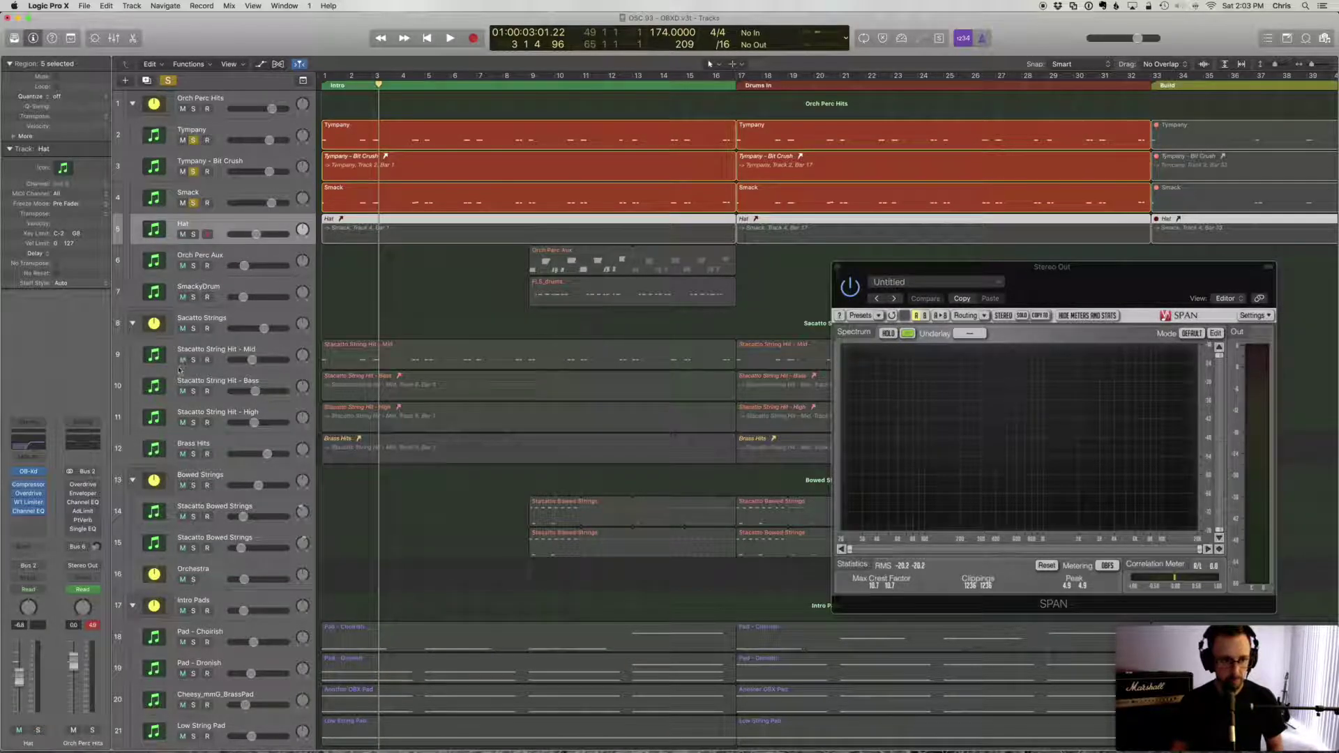
left_click(193, 235)
left_click_drag(193, 203, 194, 140)
key("Return")
key("space")
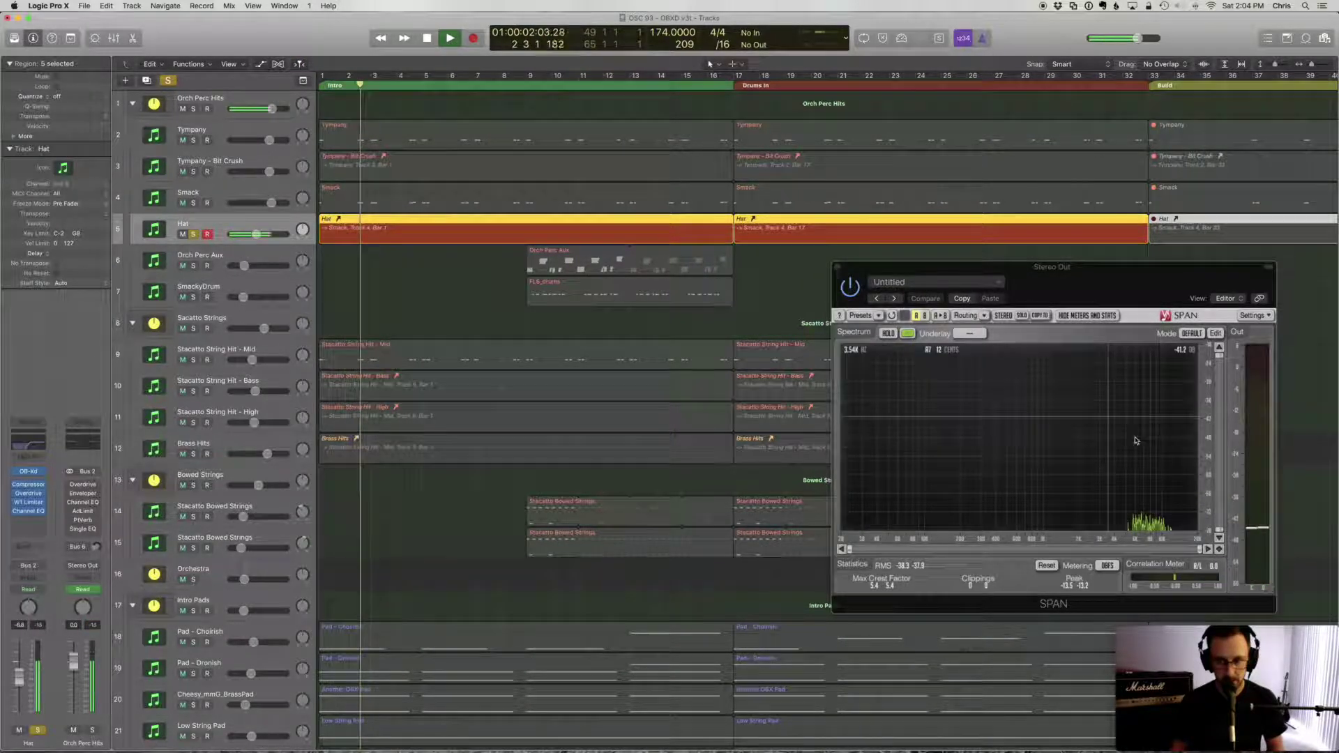
key("space")
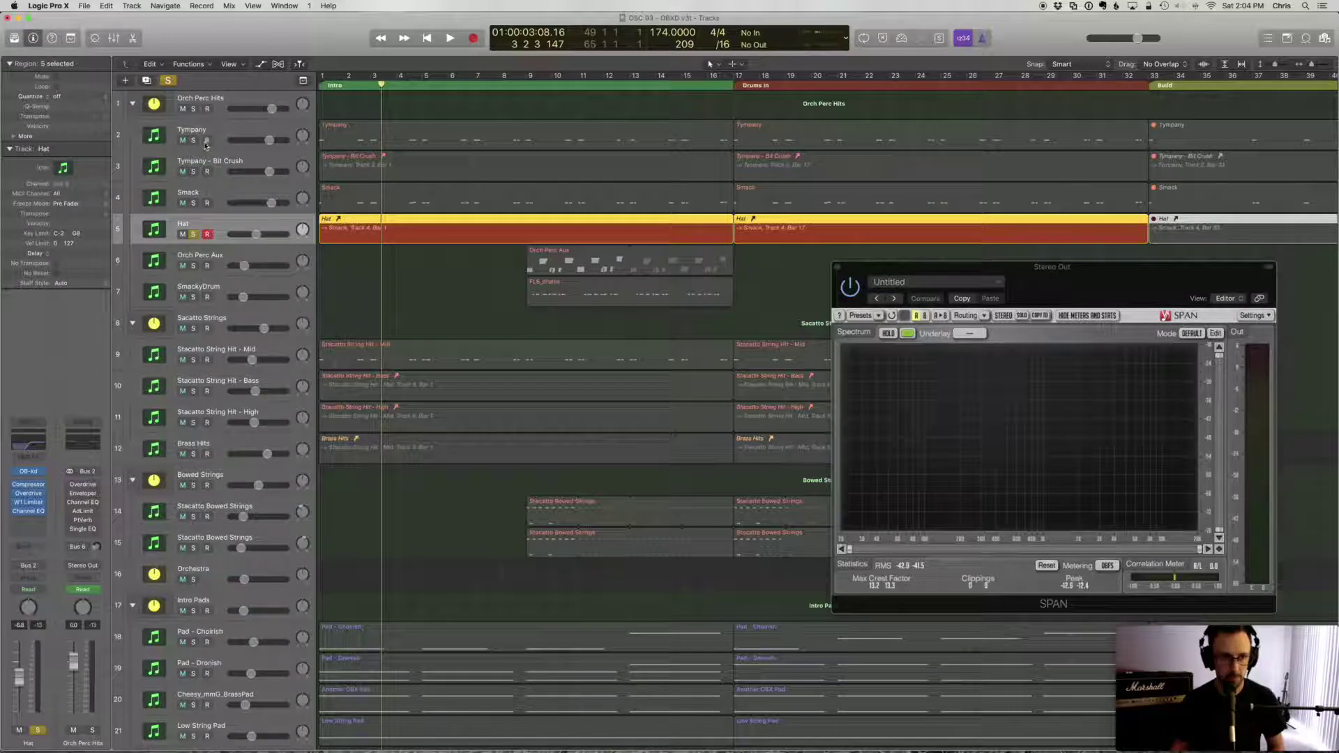
- Solo Tympany, Bit Crush and Smack along with Hat, and raise Hat's volume to about -1.3 dB during playback
left_click_drag(193, 140, 193, 203)
key("space")
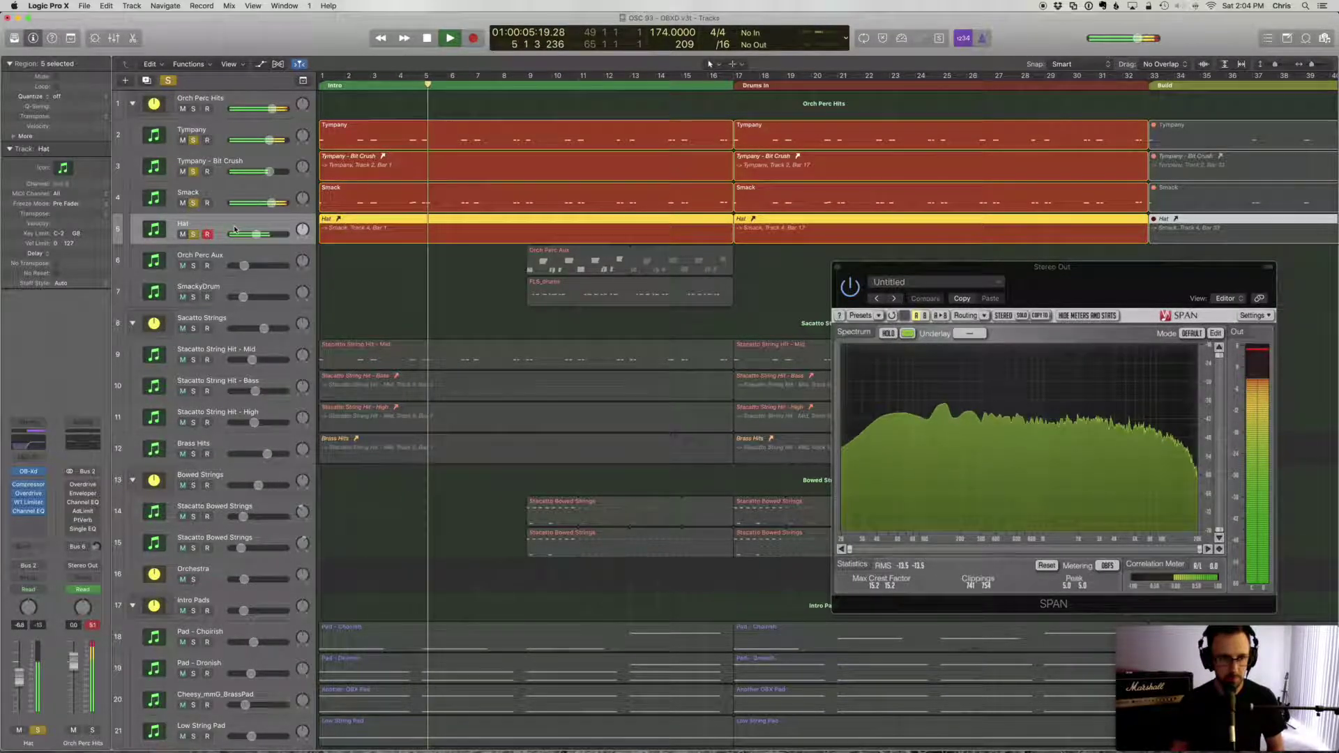
left_click_drag(255, 234, 269, 235)
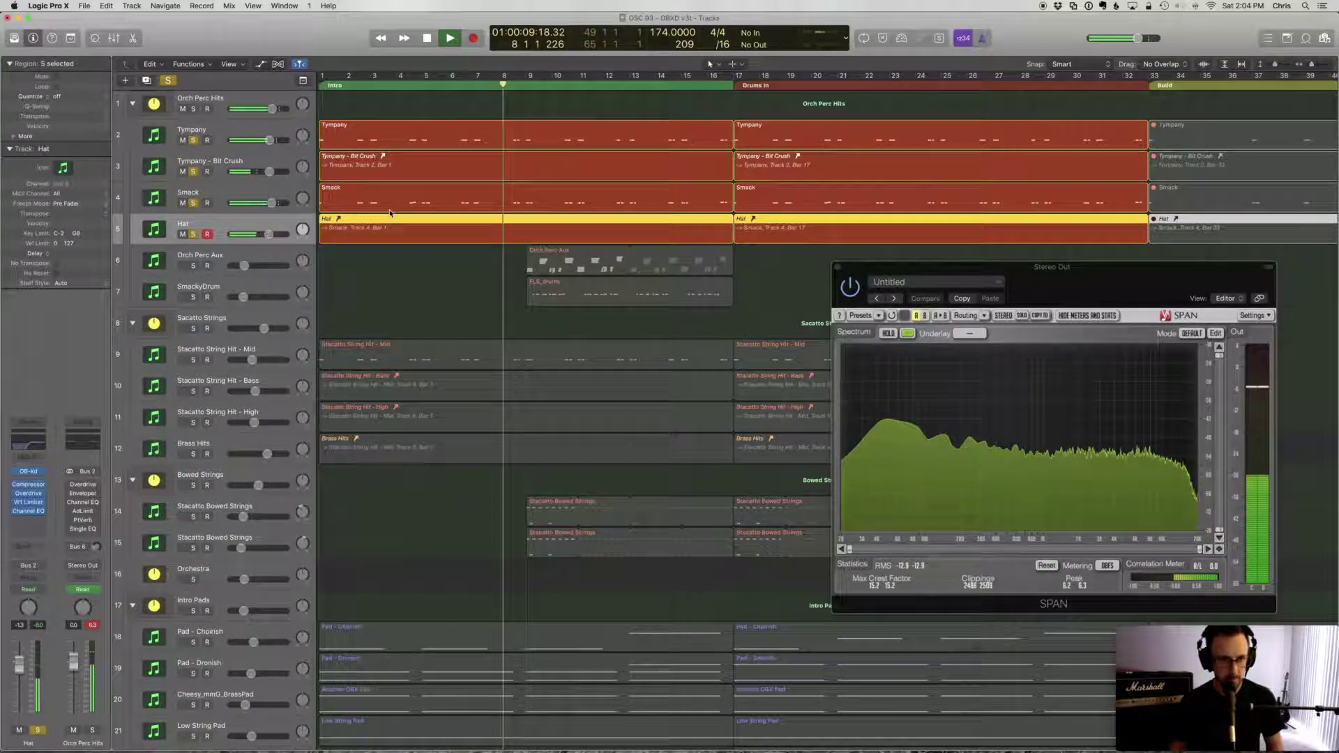
key("space")
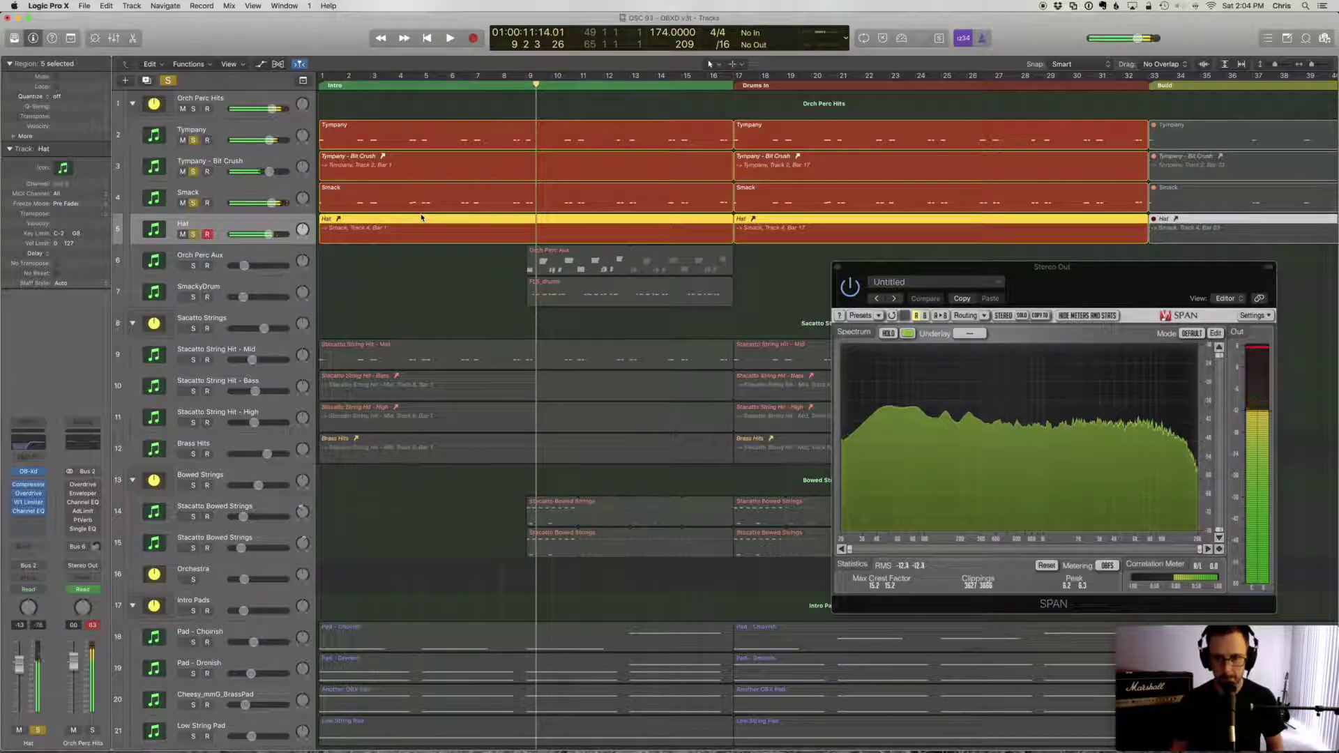
- Unsolo the four percussion tracks, return the playhead to the start, and select the Orch Perc Hits stack
scroll(198, 151, "up", 1)
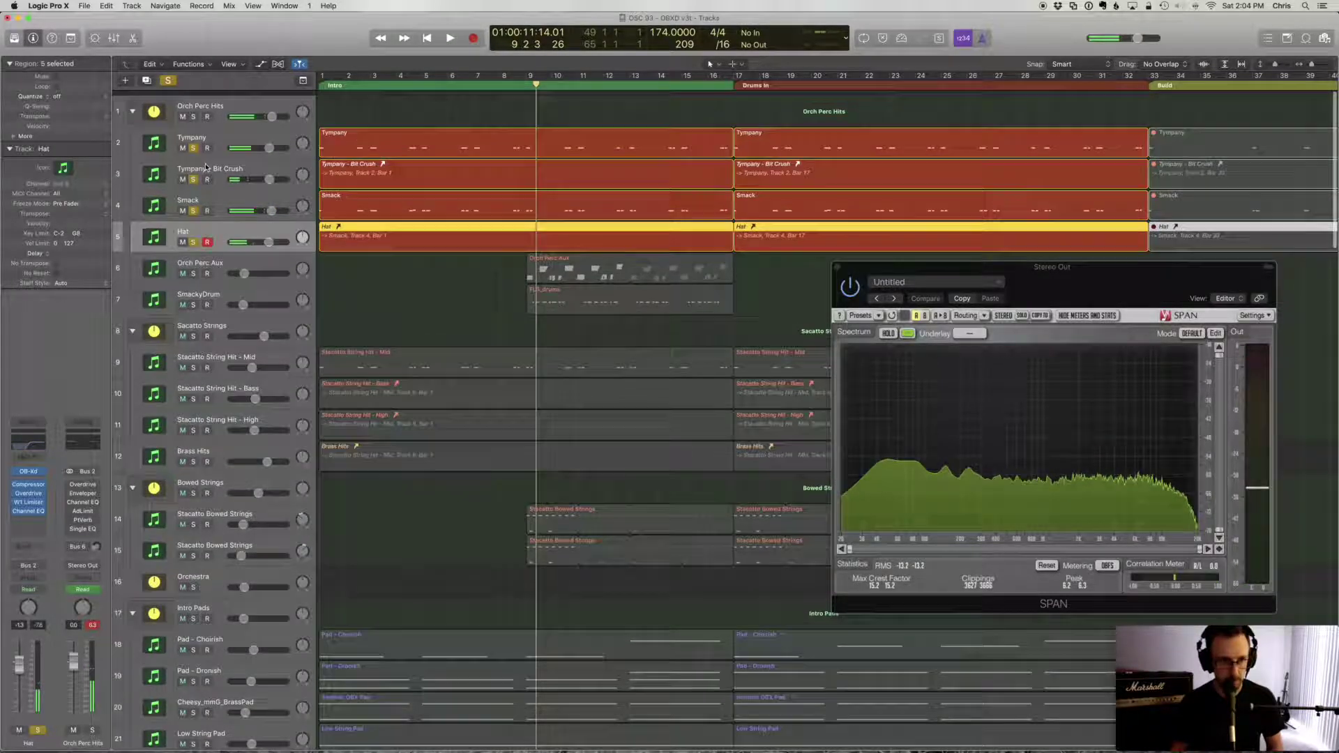
left_click_drag(194, 144, 194, 237)
key("Return")
left_click(244, 110)
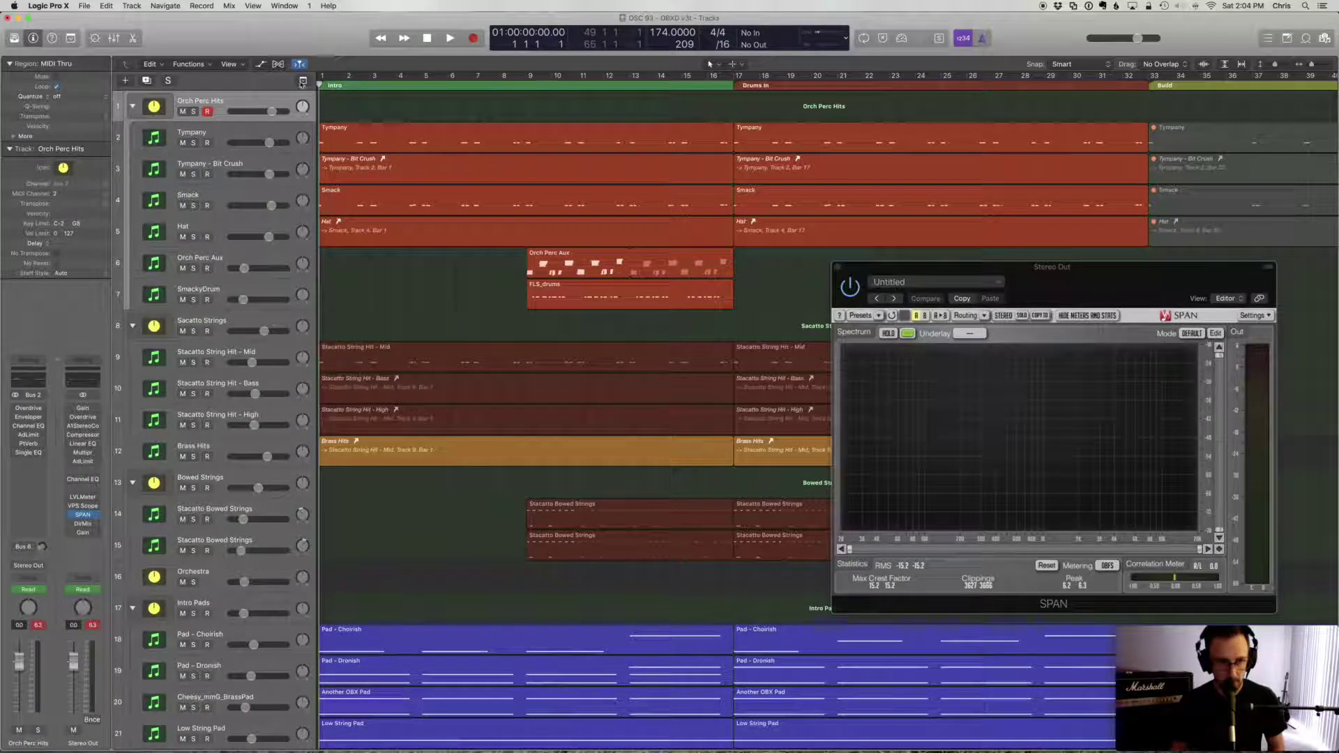
- Open and enable the Overdrive on the Orch Perc Hits stack and move its window over the arrangement
left_click(29, 410)
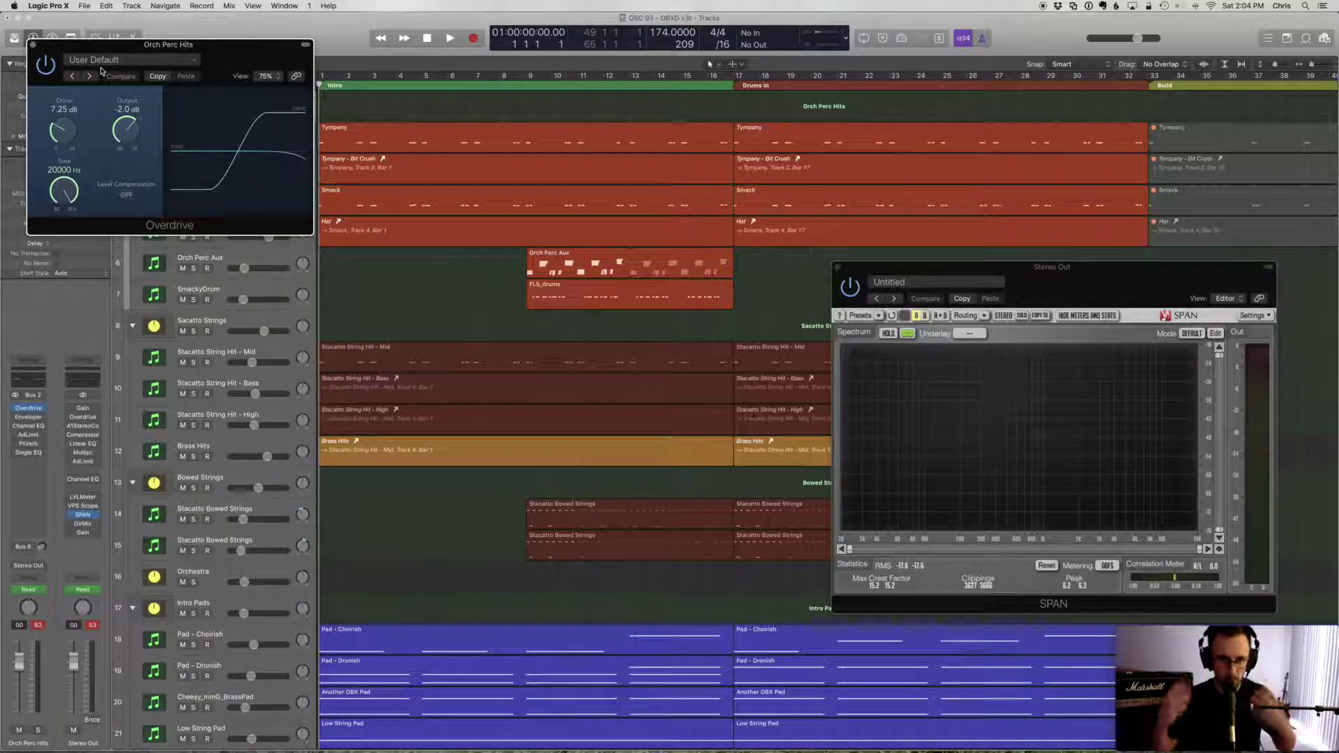
left_click_drag(90, 43, 327, 75)
left_click_drag(453, 83, 547, 141)
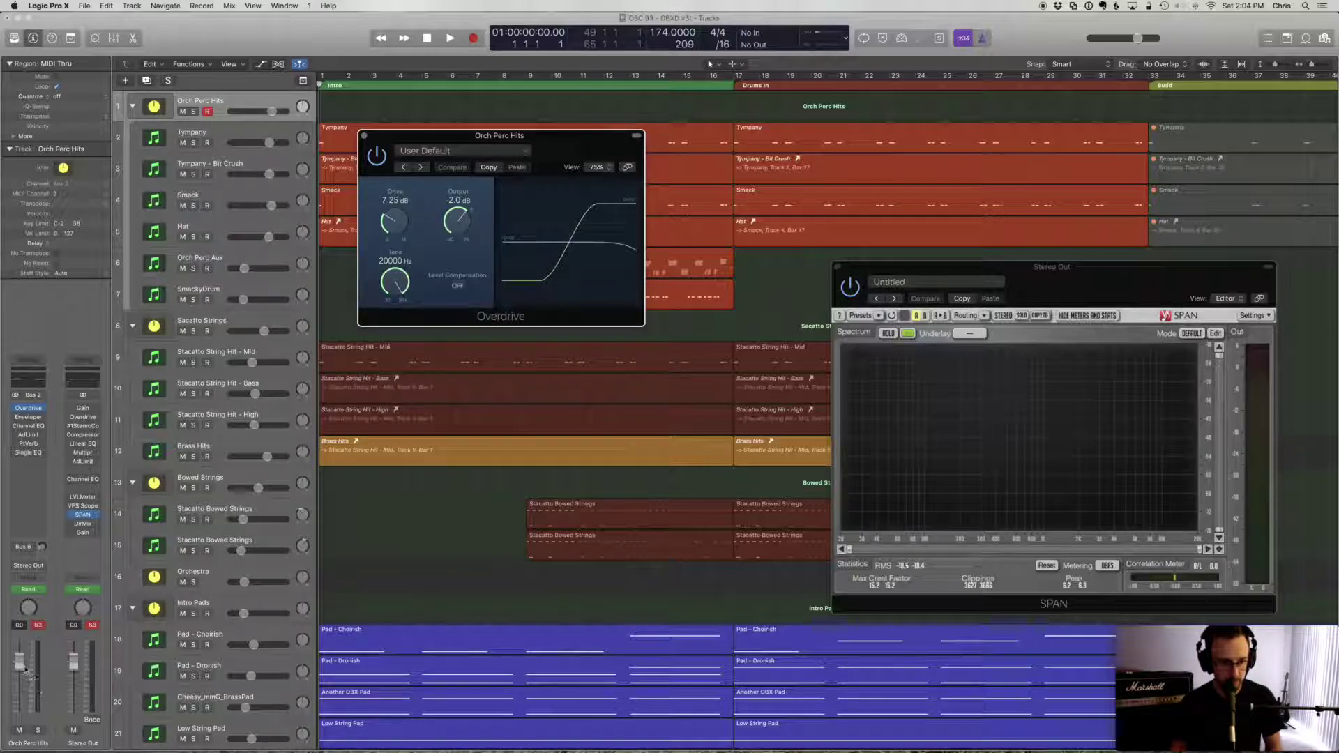
- Lower the Orch Perc Hits volume to about -5.8 dB, solo the stack, and audition it through the Overdrive
left_click_drag(24, 671, 21, 675)
key("space")
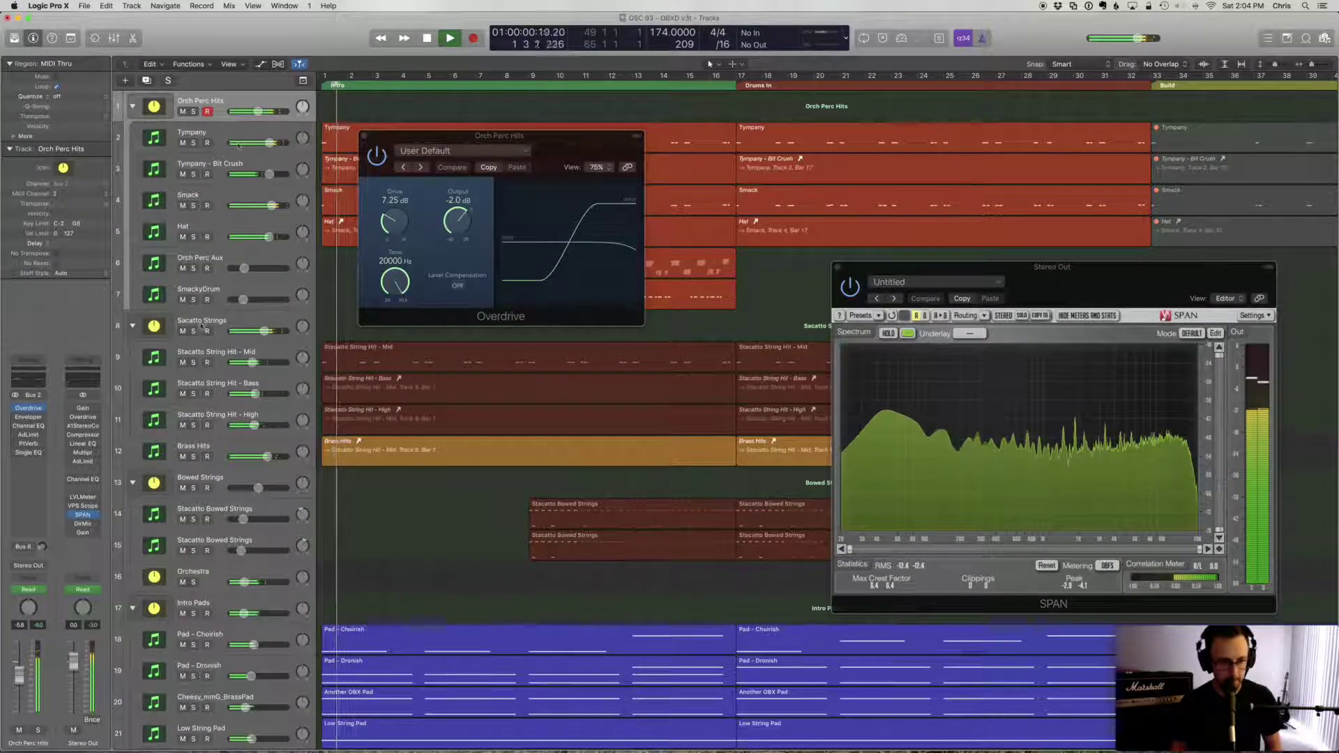
left_click(193, 112)
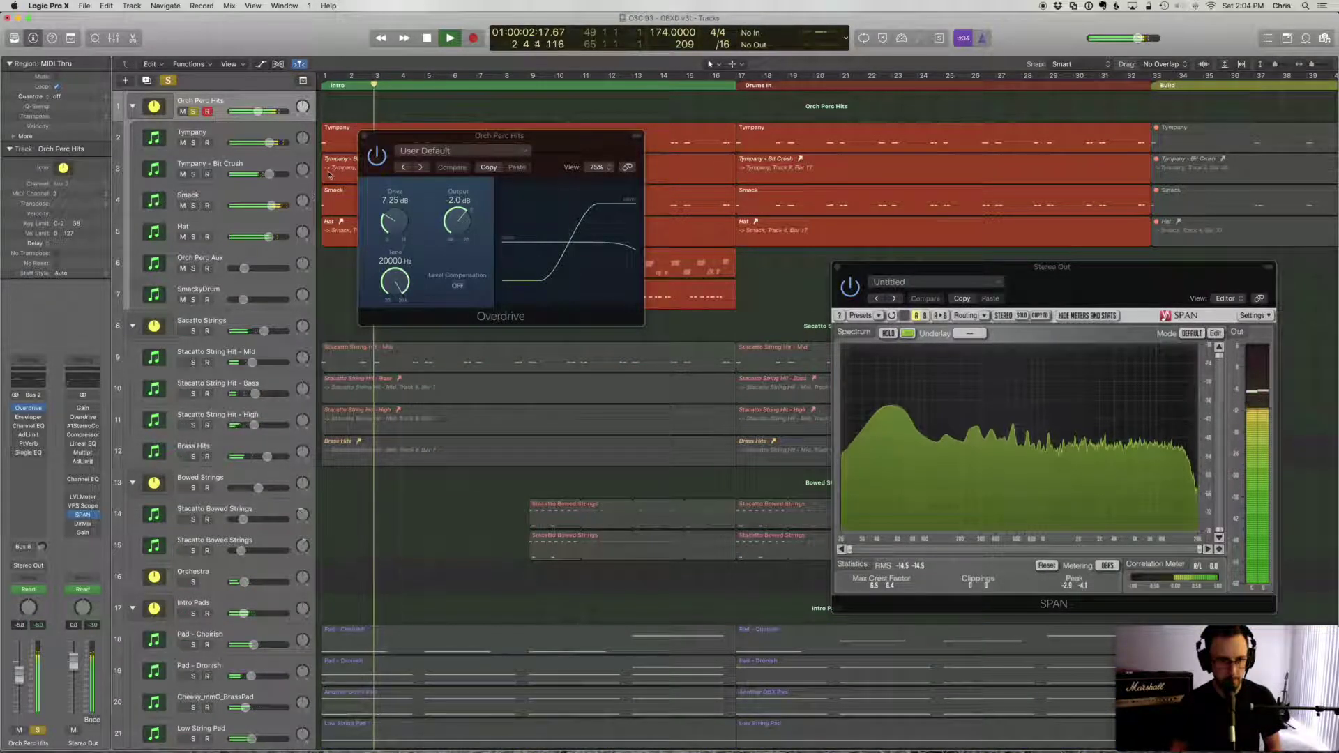
left_click(373, 166)
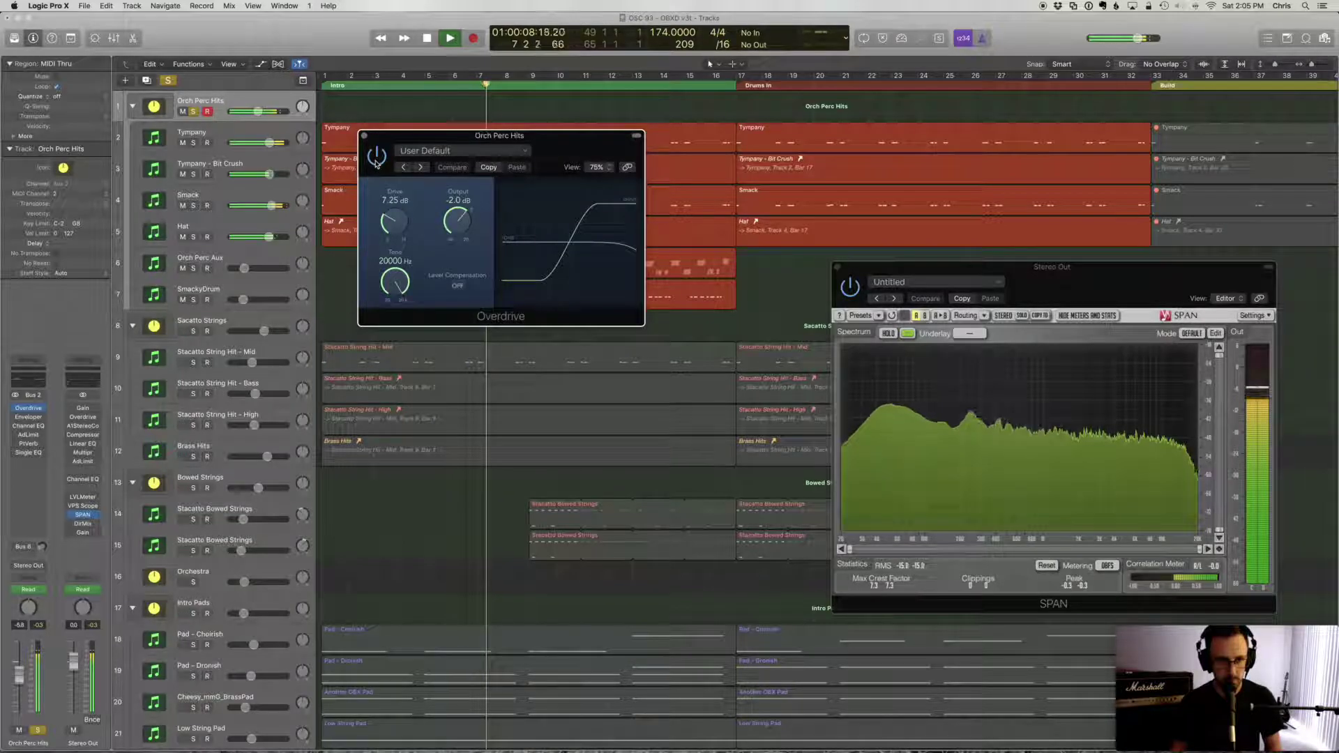
key("space")
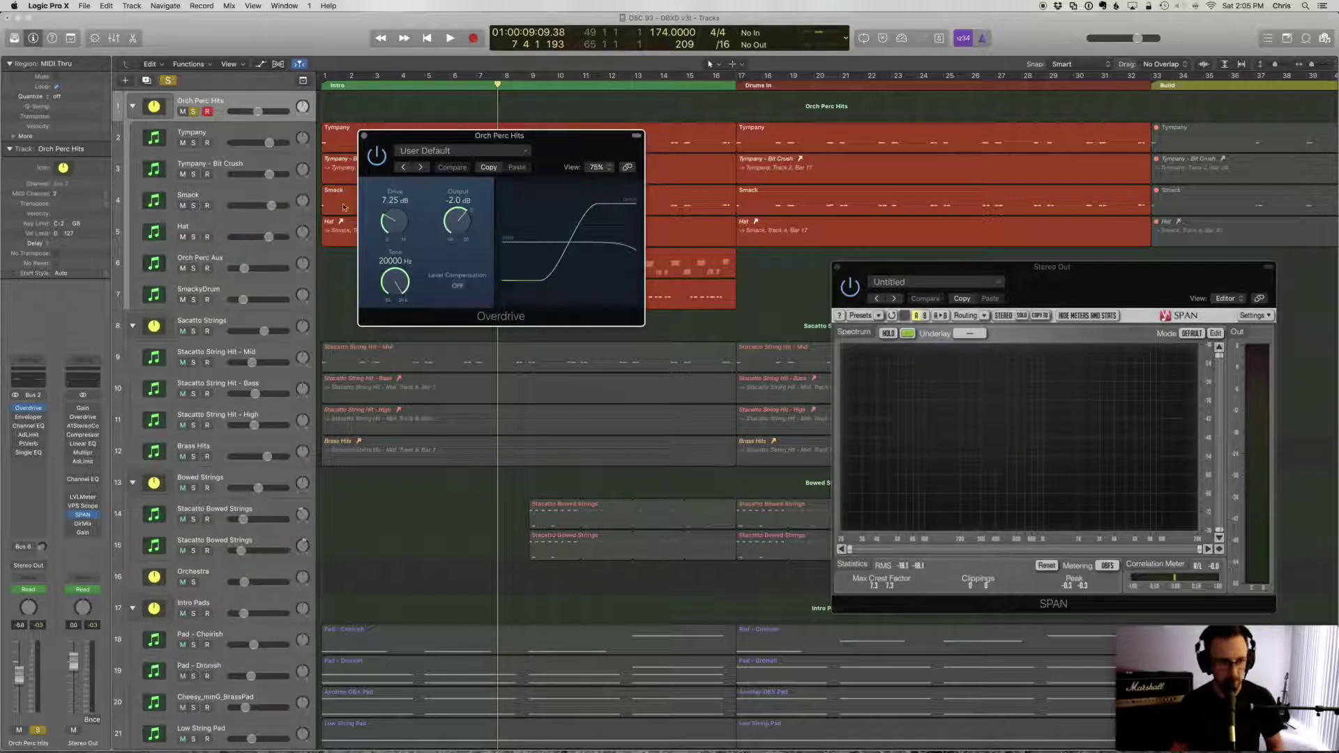
- Open and enable the Enveloper on Orch Perc Hits, place it below the Overdrive window, and play from the start
left_click(28, 417)
left_click_drag(143, 44, 466, 342)
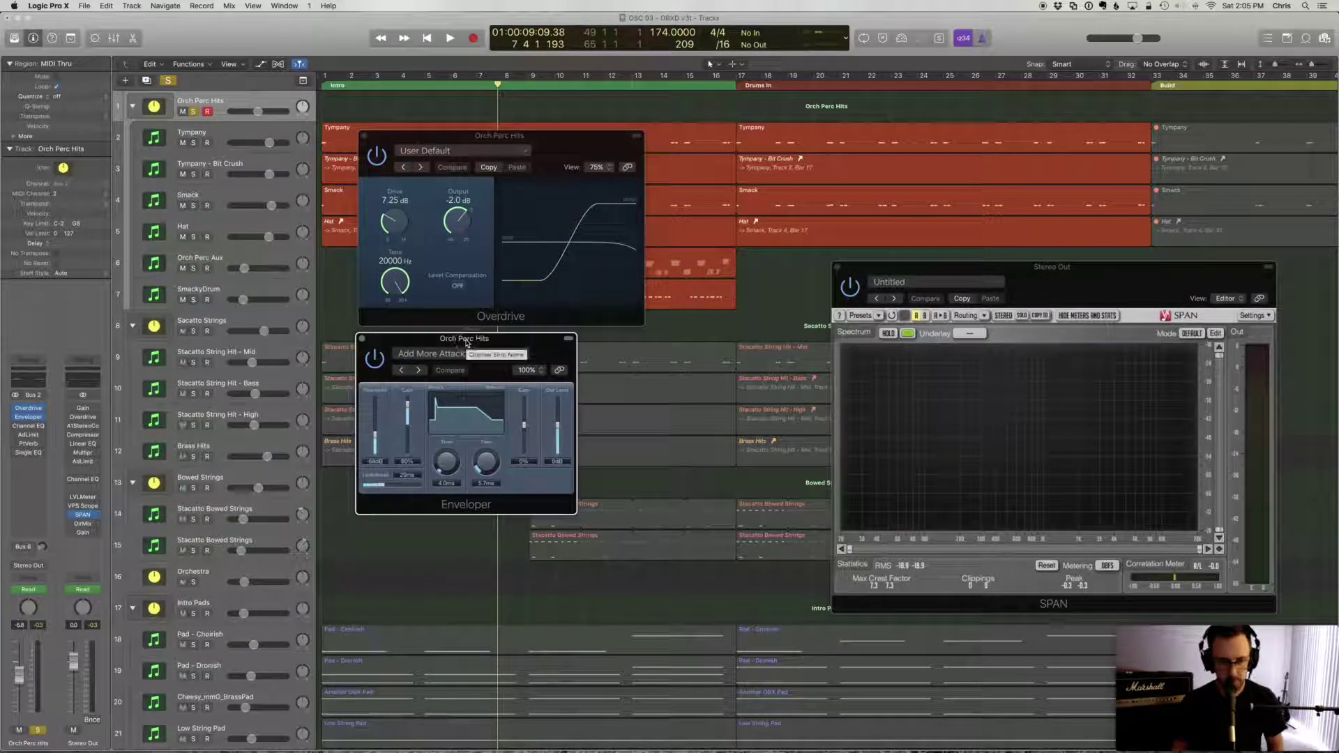
key("Return")
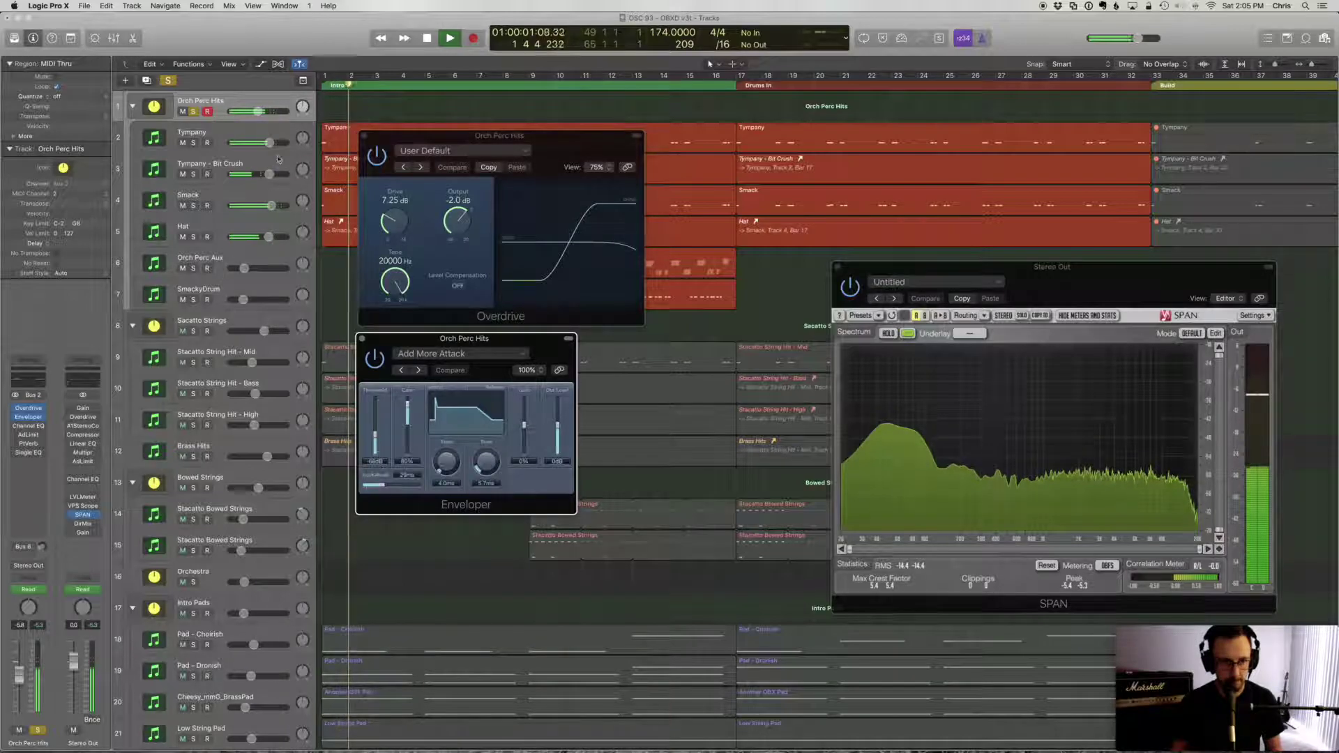
- Select the Tympany through Hat tracks and lower their volumes together, bringing Tympany to about -4.7 dB
left_click(218, 137)
left_click(209, 227, "shift")
left_click_drag(268, 237, 258, 237)
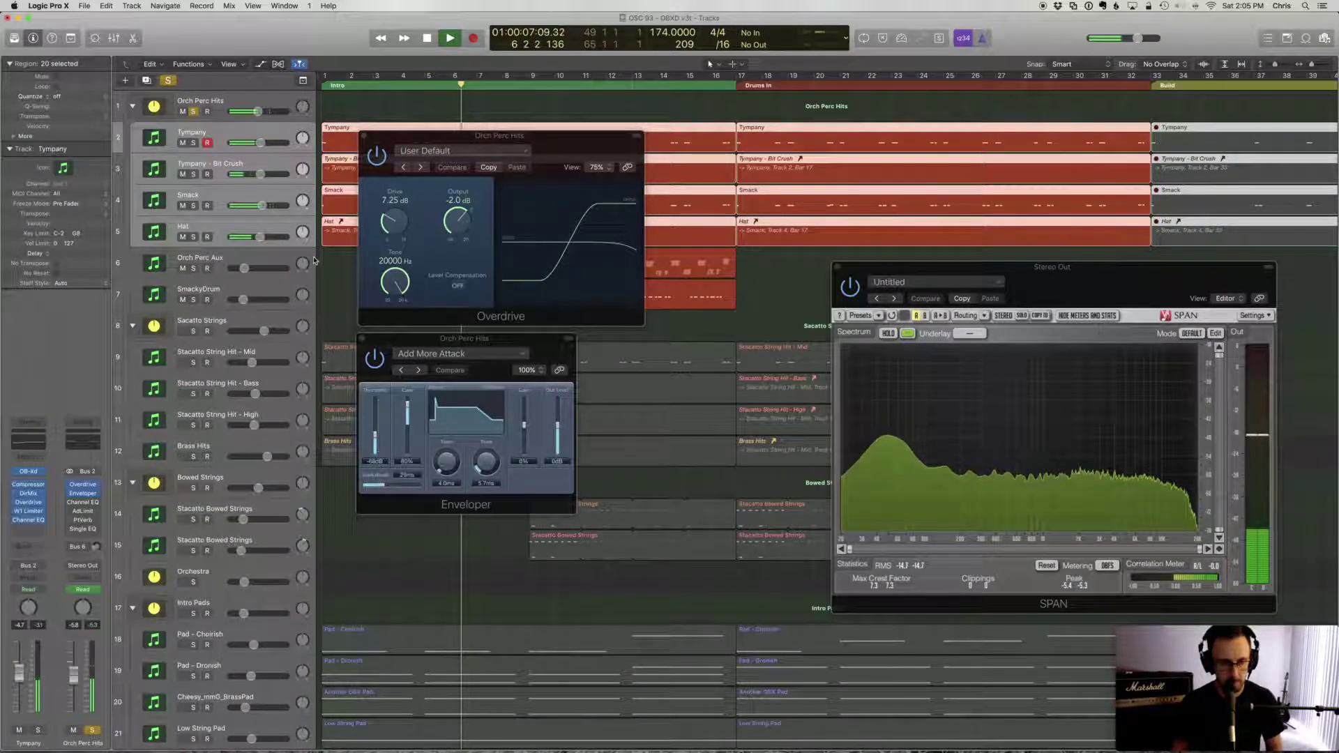
- Reselect the Orch Perc Hits stack, finish auditioning the Enveloper, and close the Enveloper and Overdrive windows
left_click(271, 110)
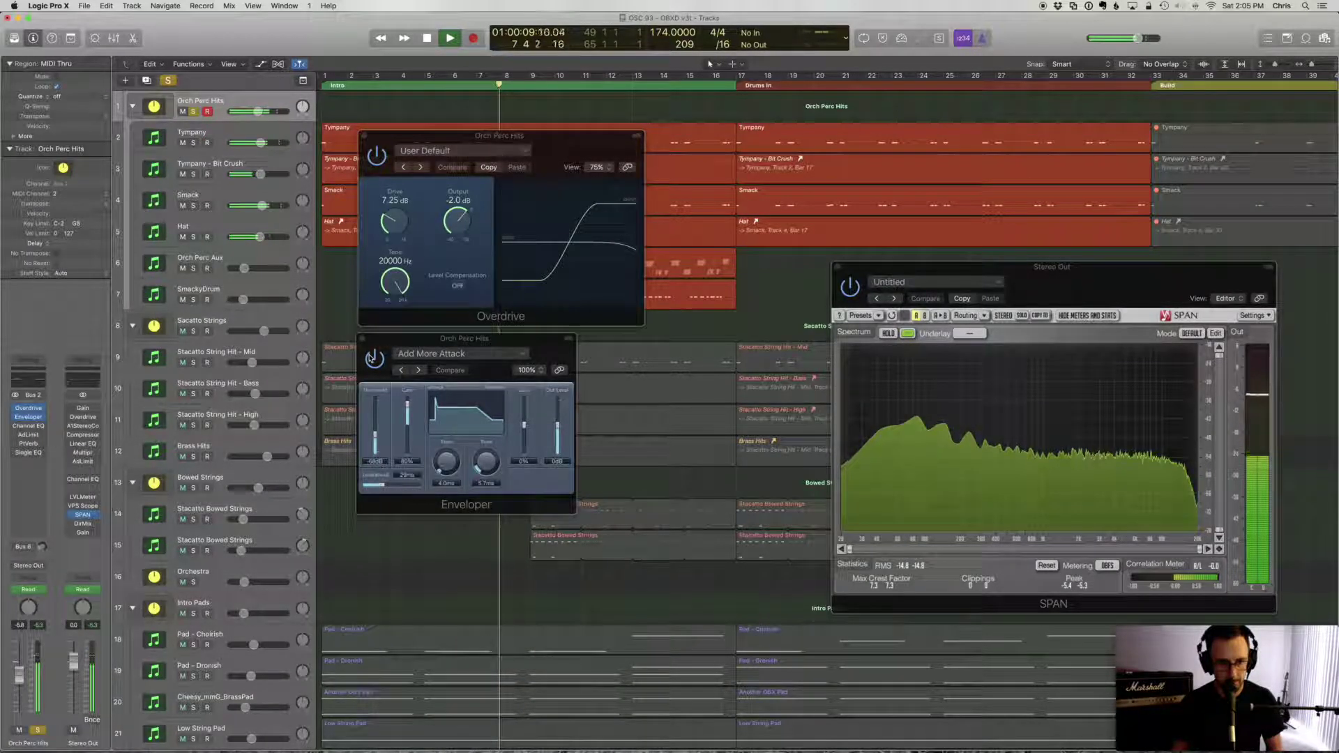
left_click(440, 385)
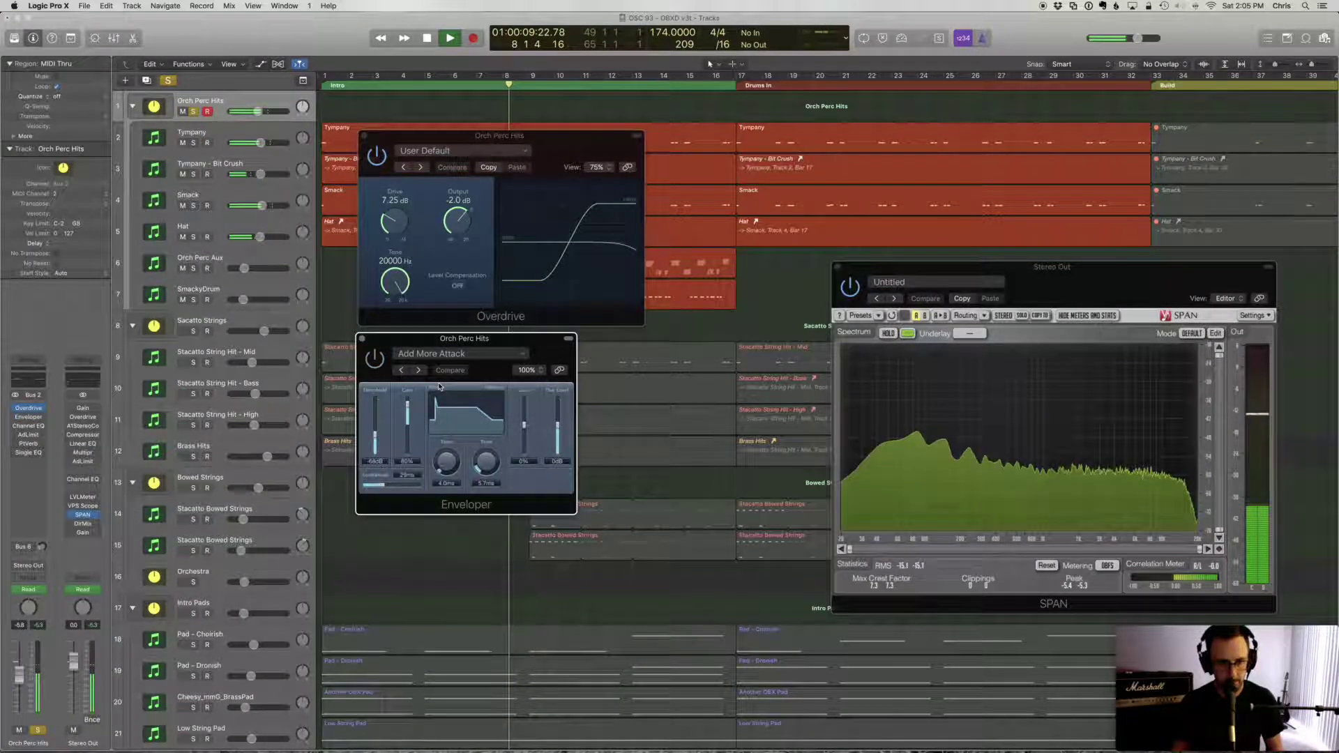
key("space")
left_click(361, 340)
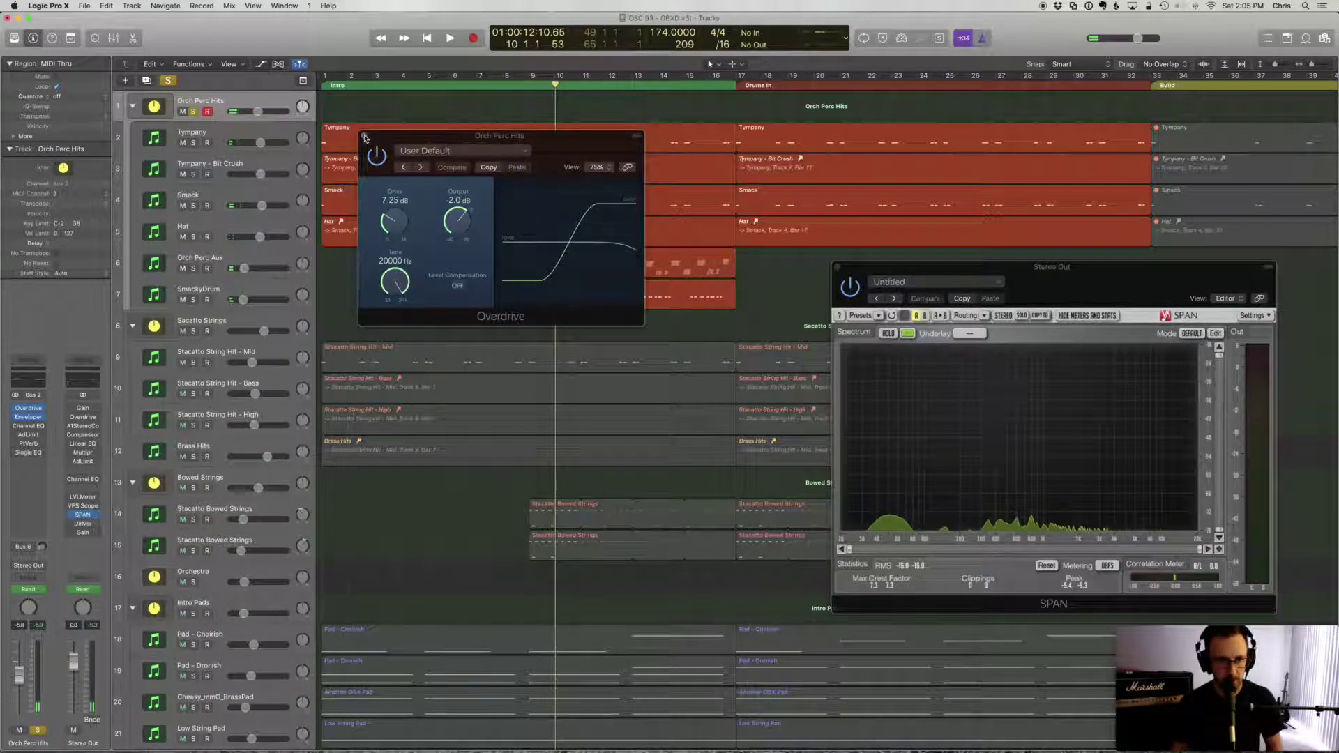
left_click(363, 136)
- Open and enable the Channel EQ and Adaptive Limiter on Orch Perc Hits, arranging the limiter's window below the EQ
left_click(25, 427)
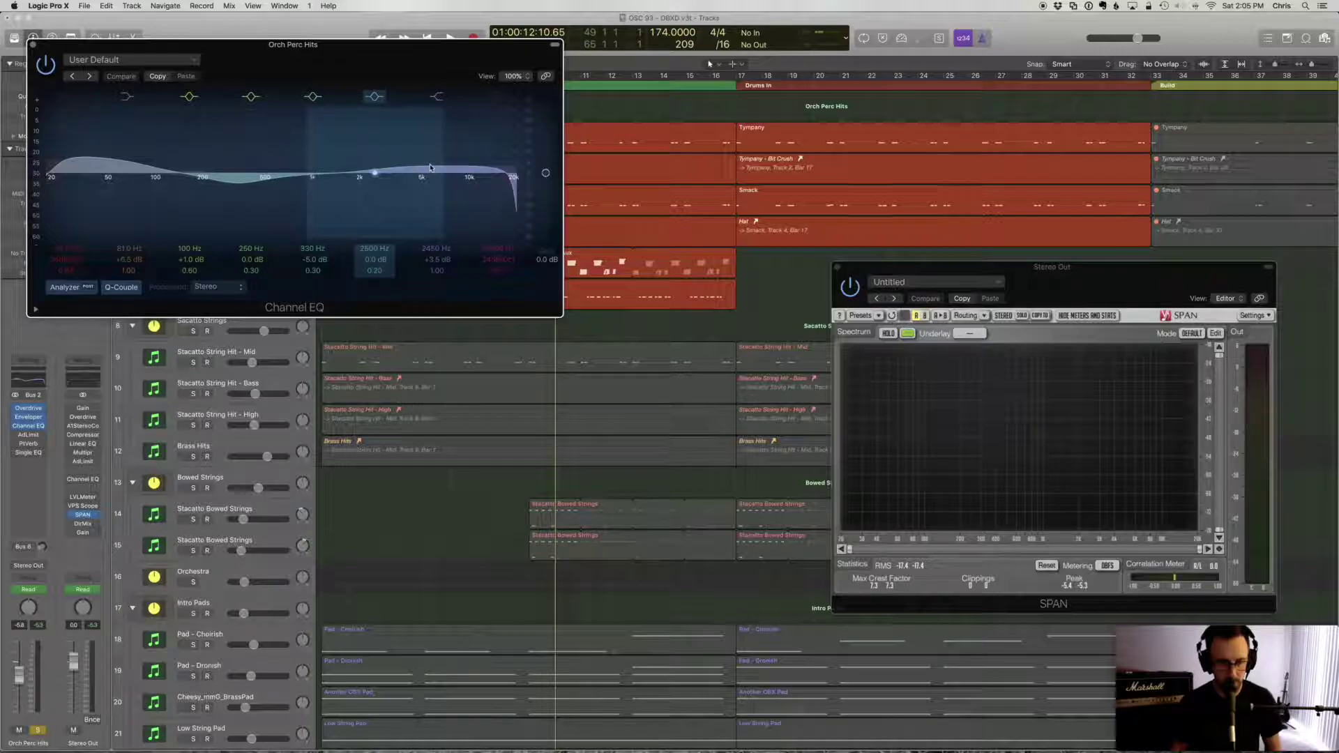
left_click_drag(258, 70, 588, 111)
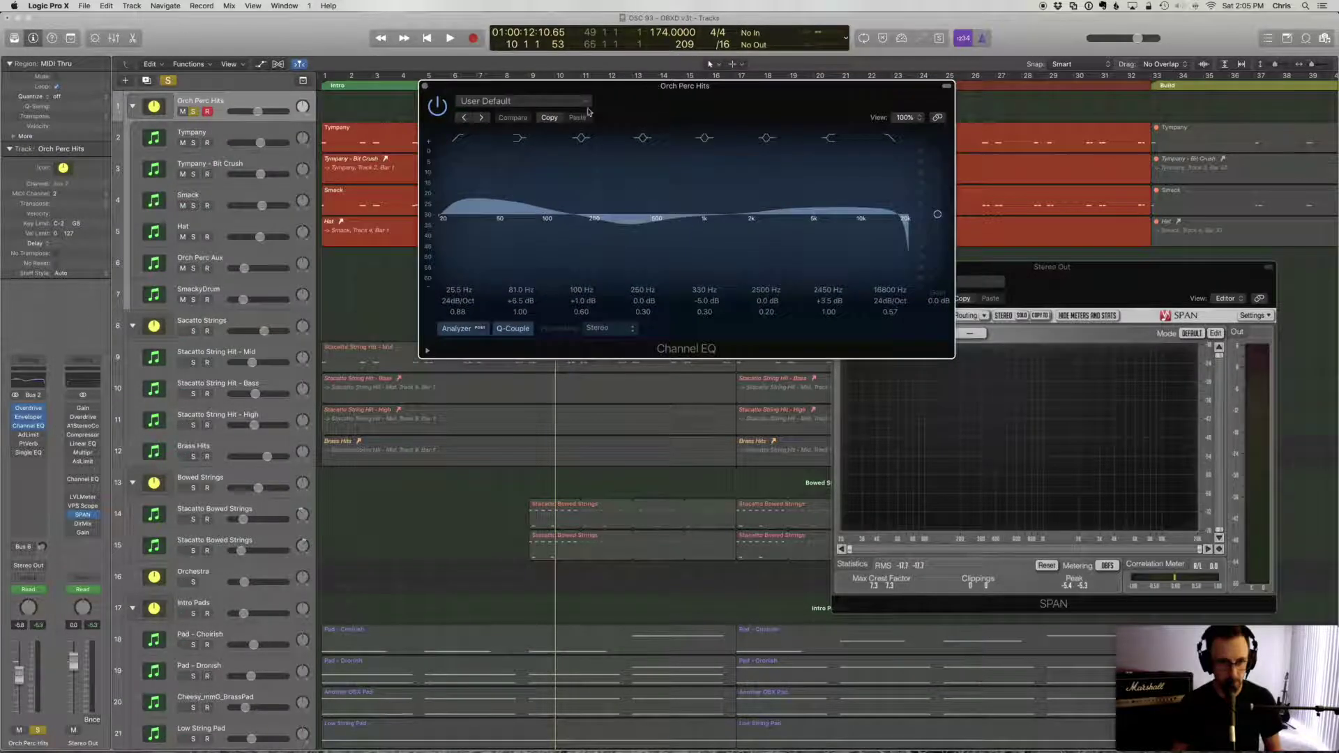
left_click(21, 435)
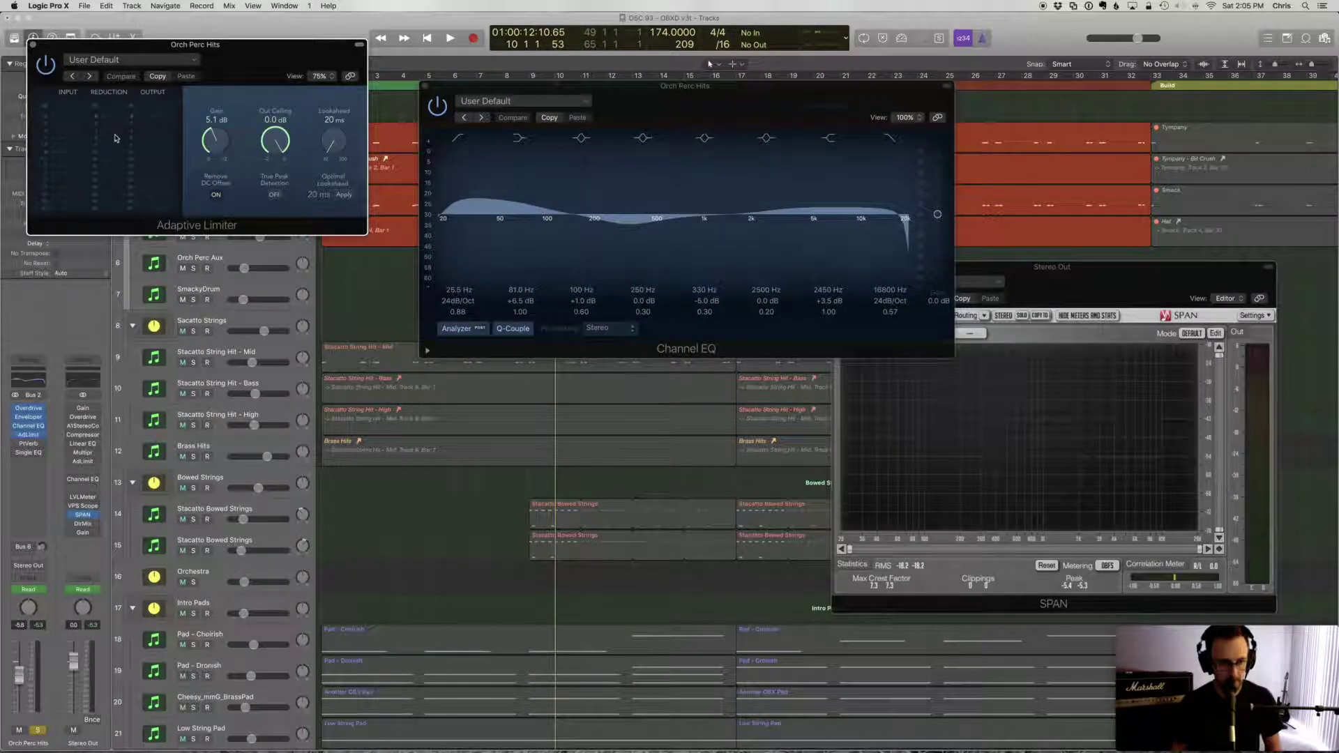
left_click_drag(191, 51, 590, 389)
- Audition the Adaptive Limiter from the start, reset its gain to 0.0 dB, and listen to the stack again
key("Return")
key("space")
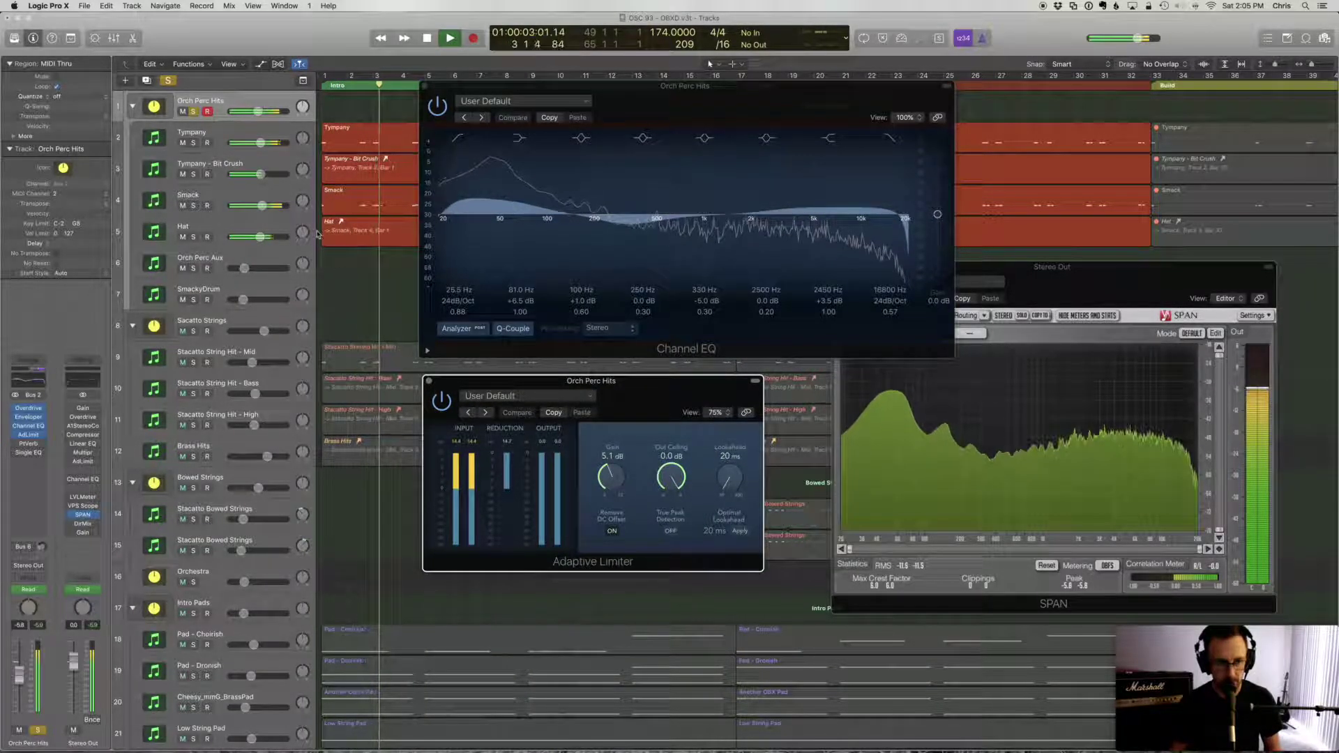
key("space")
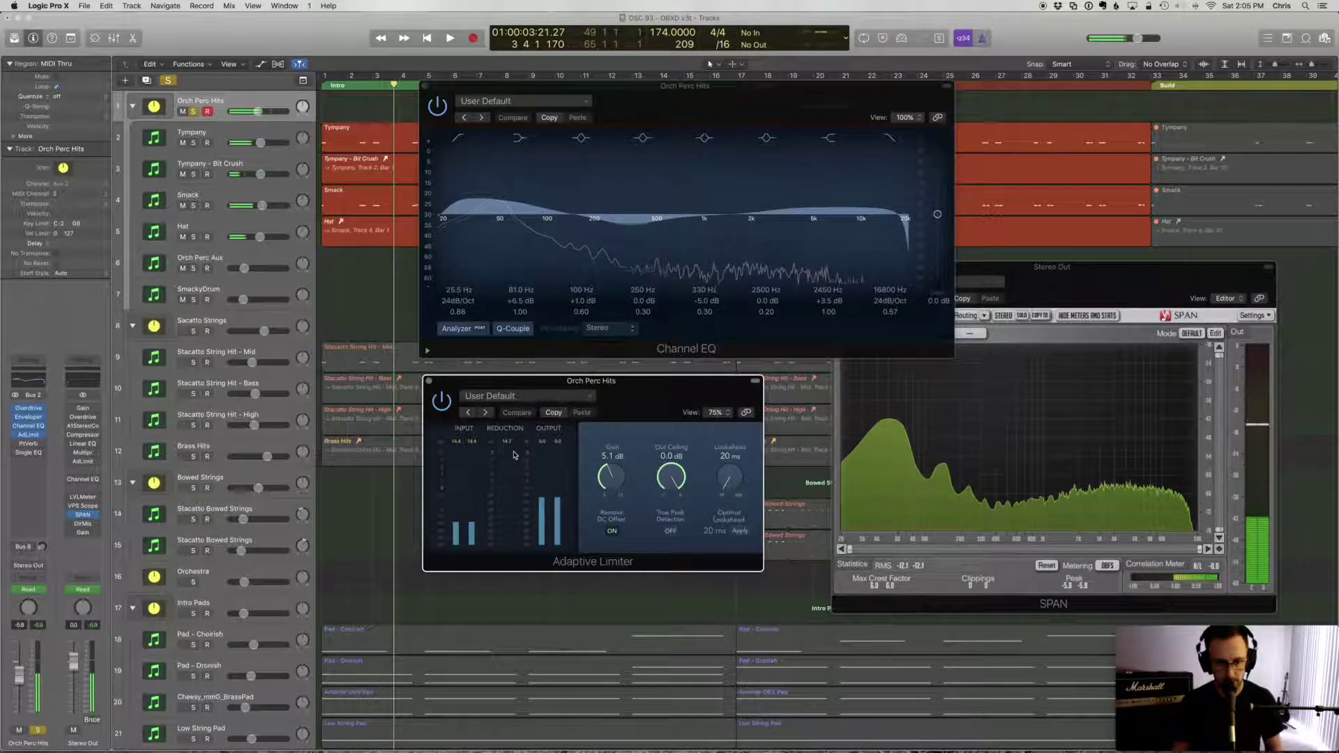
left_click_drag(614, 480, 615, 489)
left_click(615, 491, "alt")
key("space")
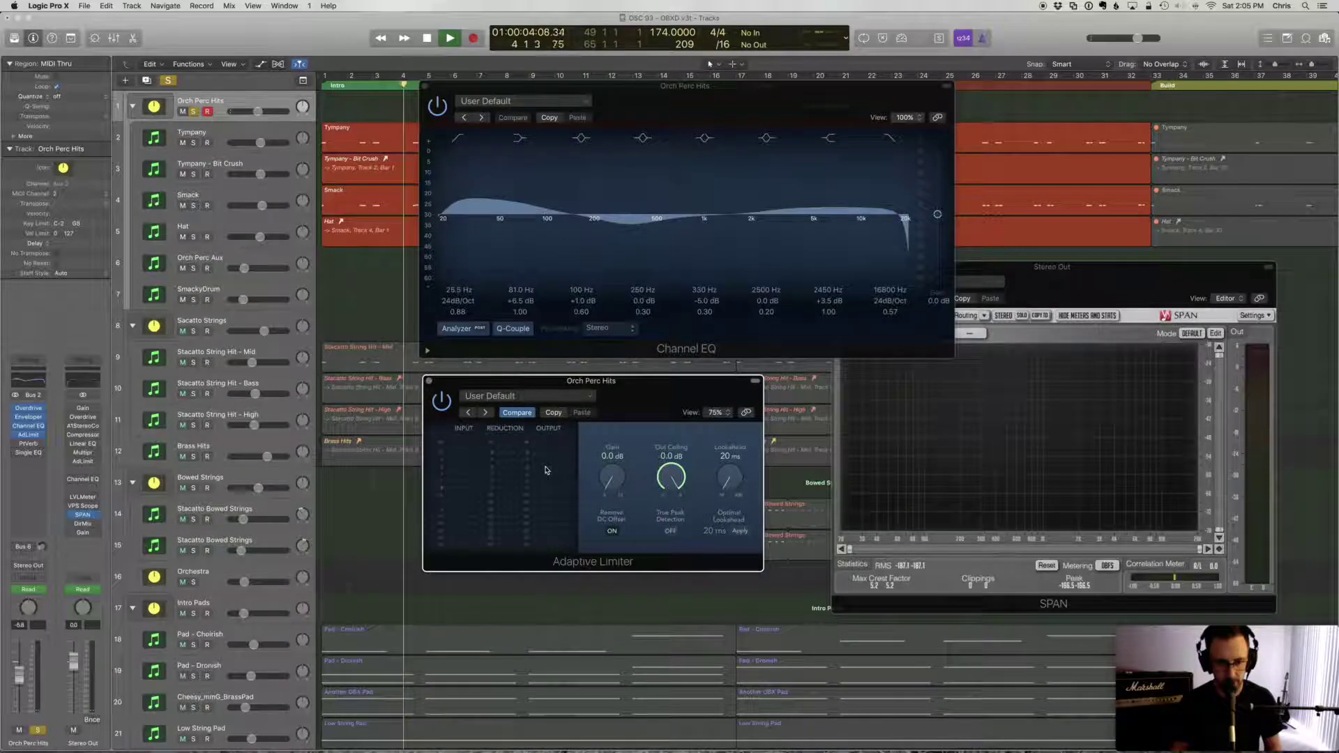
key("space")
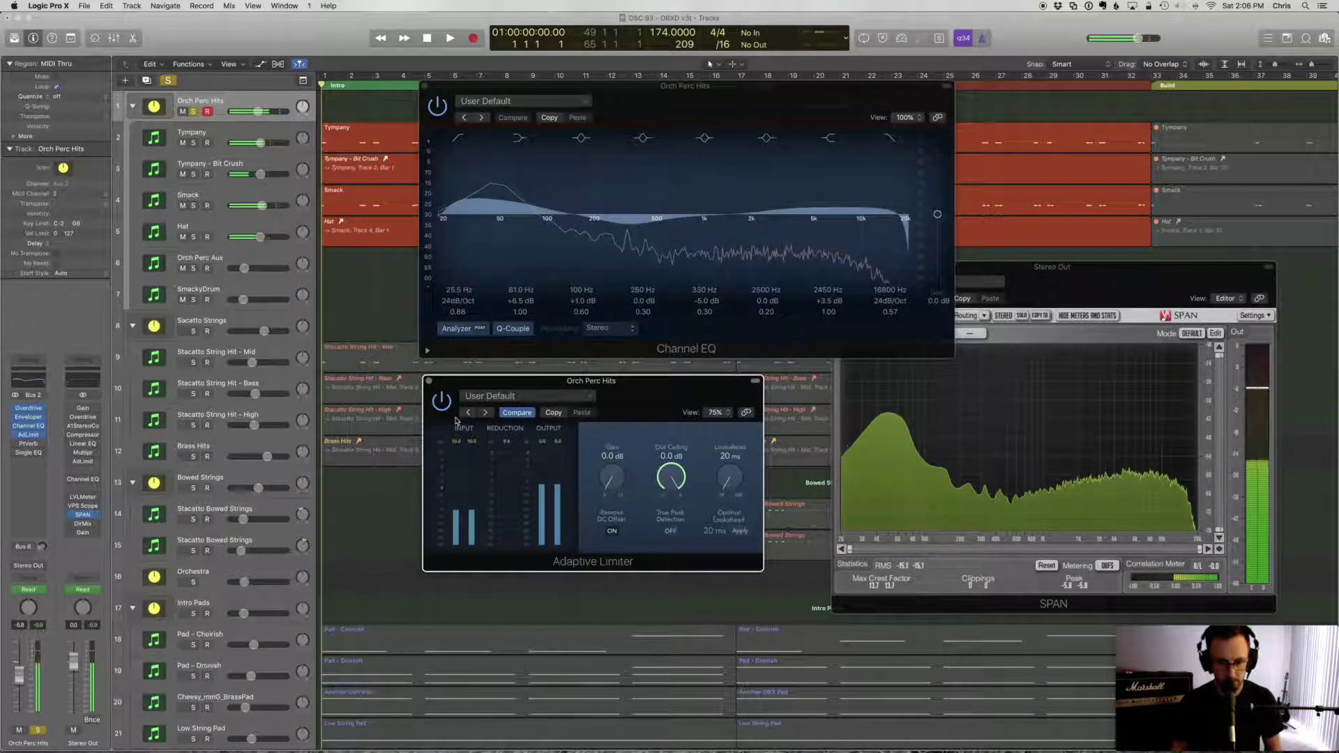
- Open the Orch Perc Hits Overdrive, lower its output to -8.5 dB, and raise the Adaptive Limiter gain to 2.6 dB during playback
left_click(28, 409)
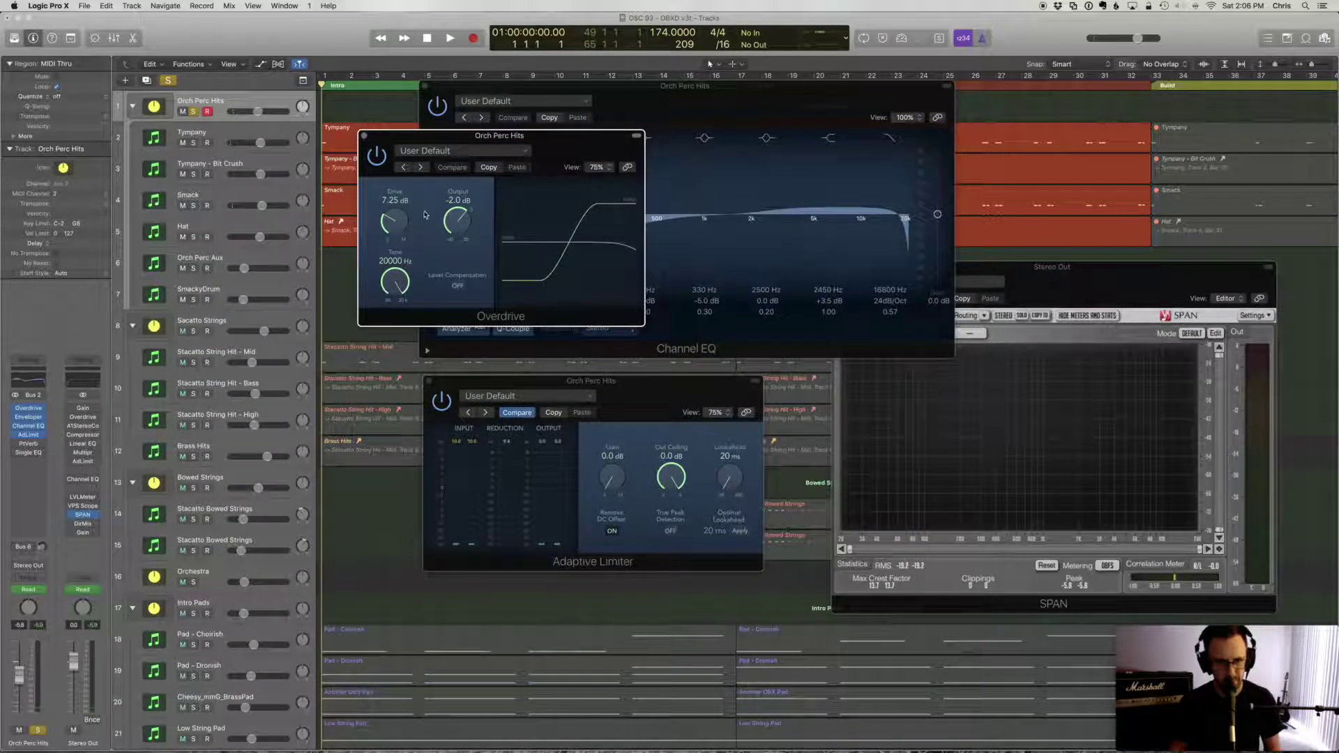
left_click_drag(453, 216, 460, 235)
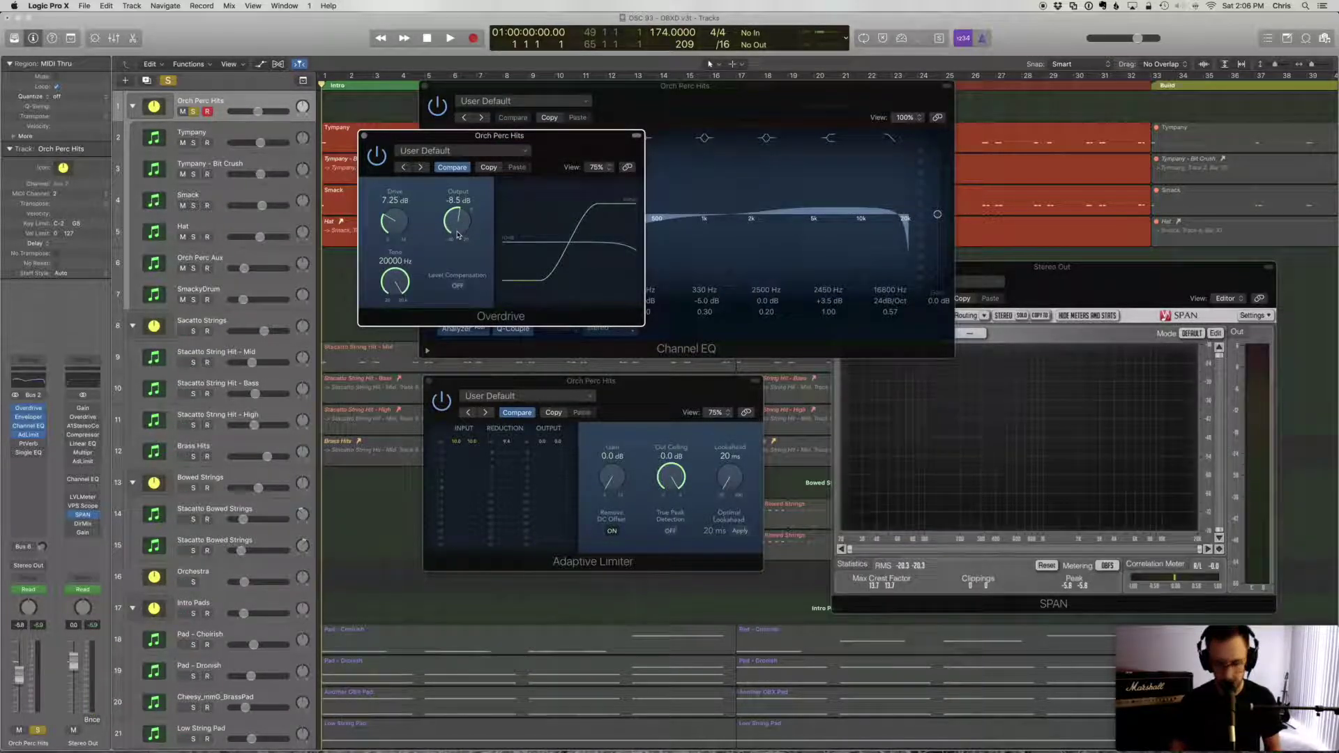
key("space")
mouse_move(611, 477)
left_mouse_down()
mouse_move(616, 447)
mouse_move(617, 462)
left_mouse_up()
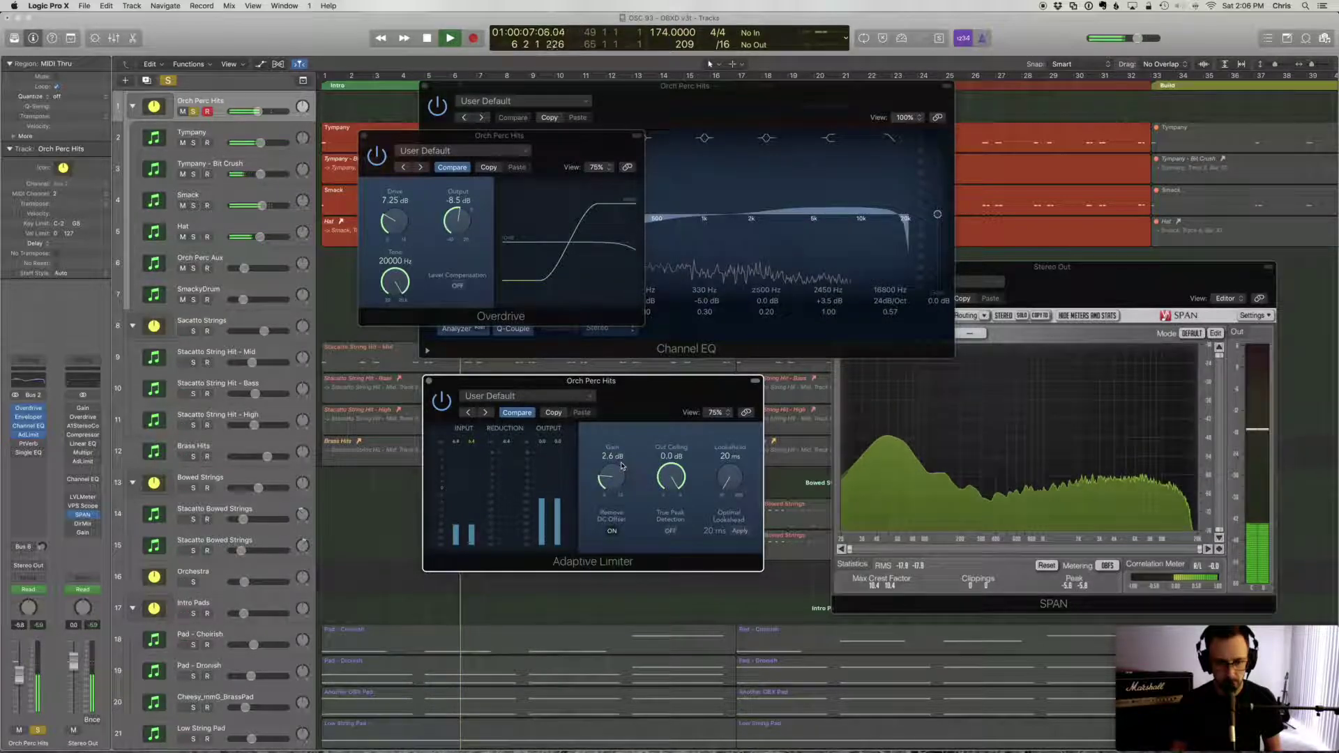
key("space")
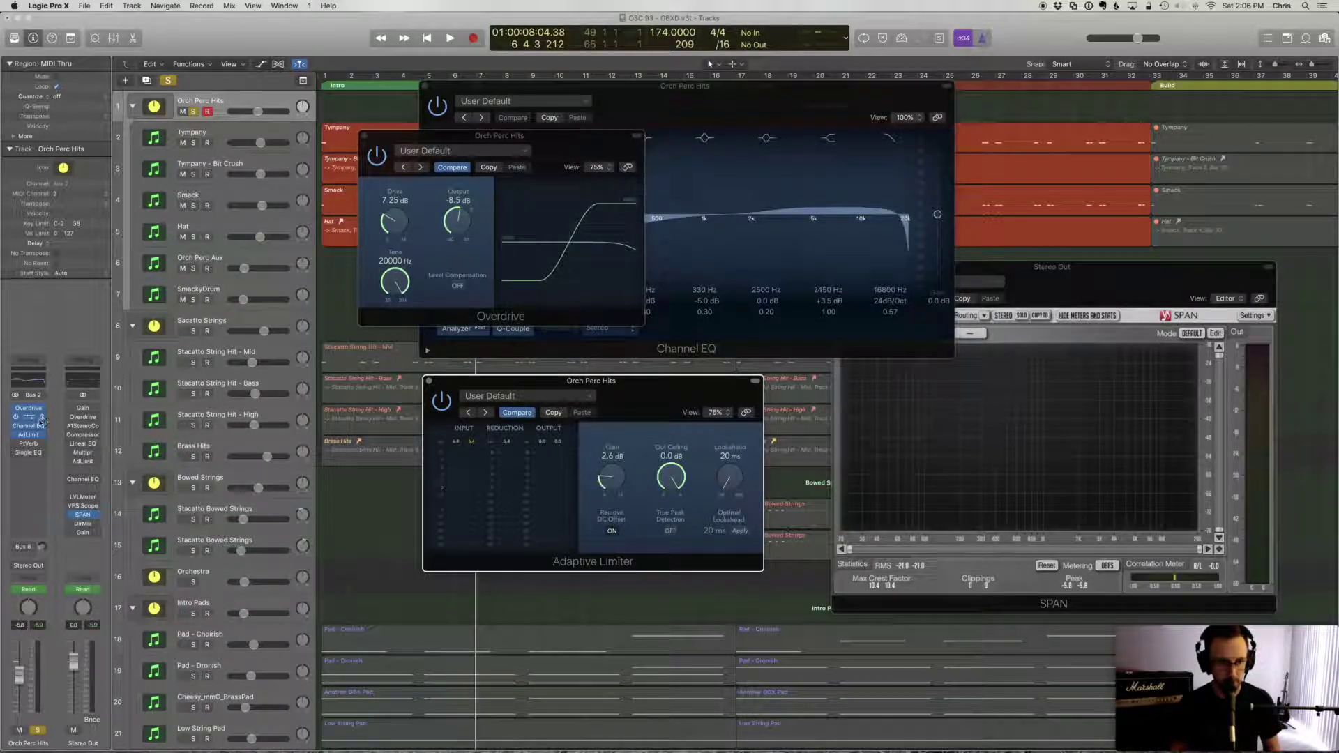
- Play the stack from the start, enable and open PlatinumVerb with its window over the Channel EQ, and return to the beginning
key("Return")
key("space")
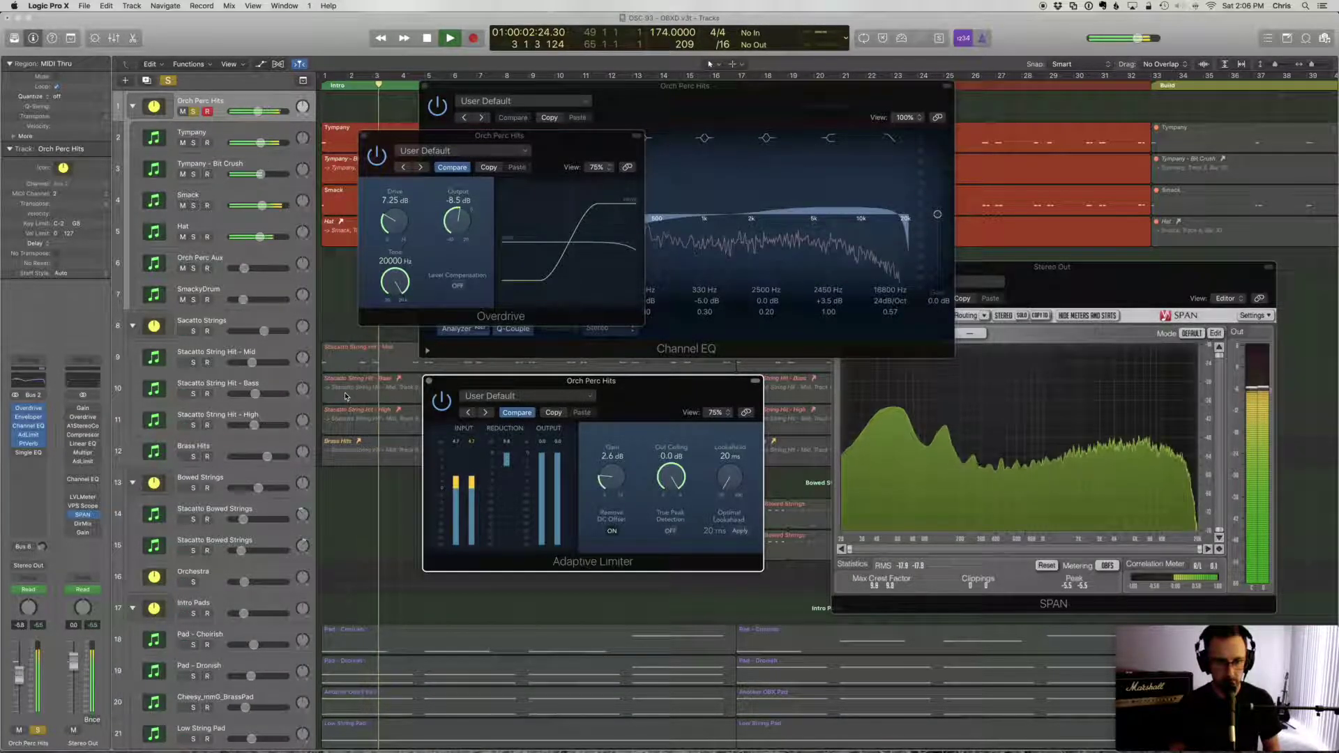
left_click(28, 443)
left_click_drag(201, 44, 742, 193)
key("space")
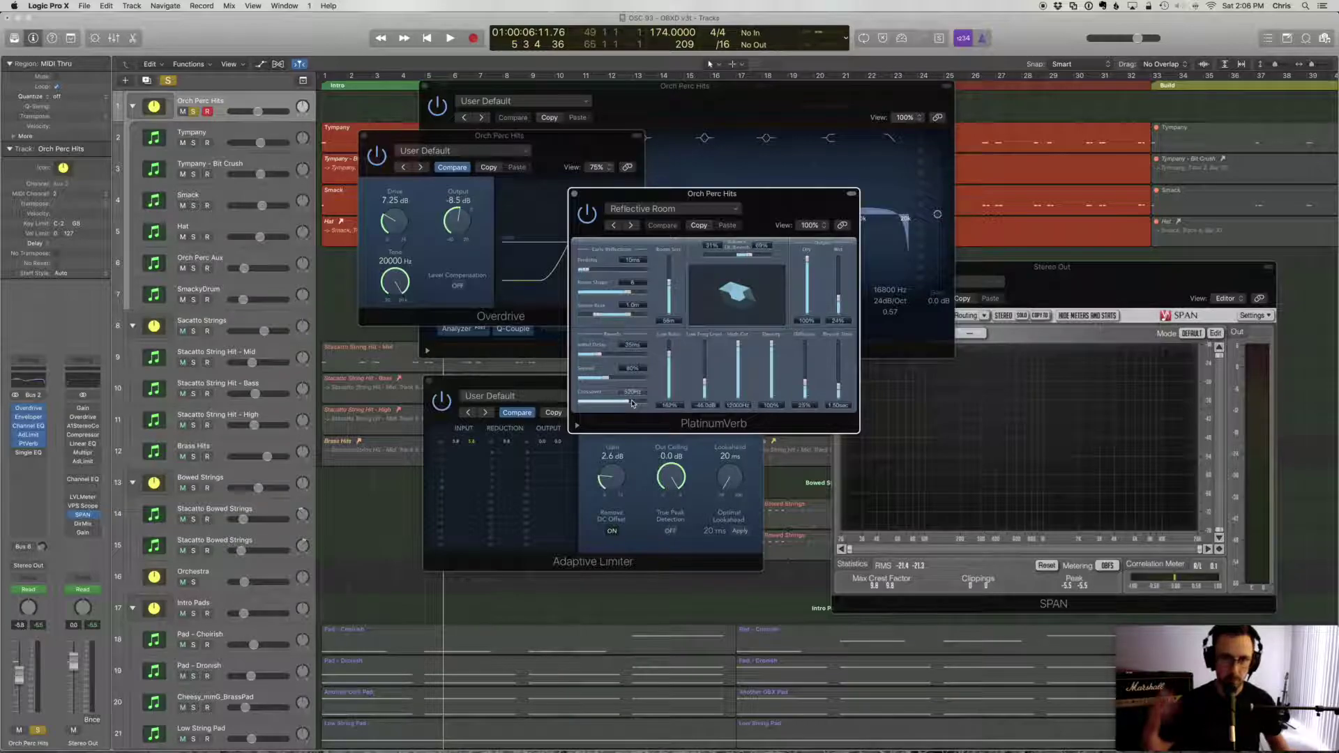
key("Return")
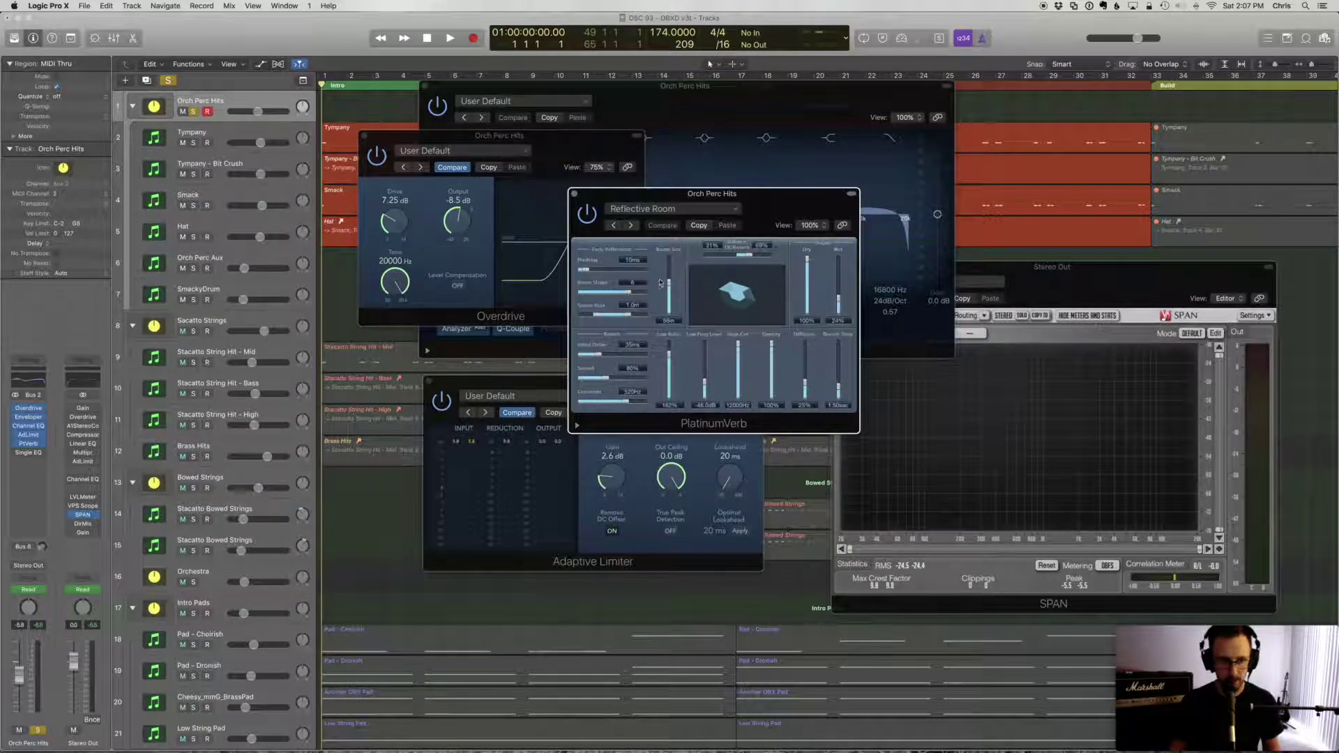
- Enable and open the Single Band EQ on Orch Perc Hits, place its window over the Overdrive, and close it after viewing
left_click(26, 454)
left_click_drag(139, 44, 556, 151)
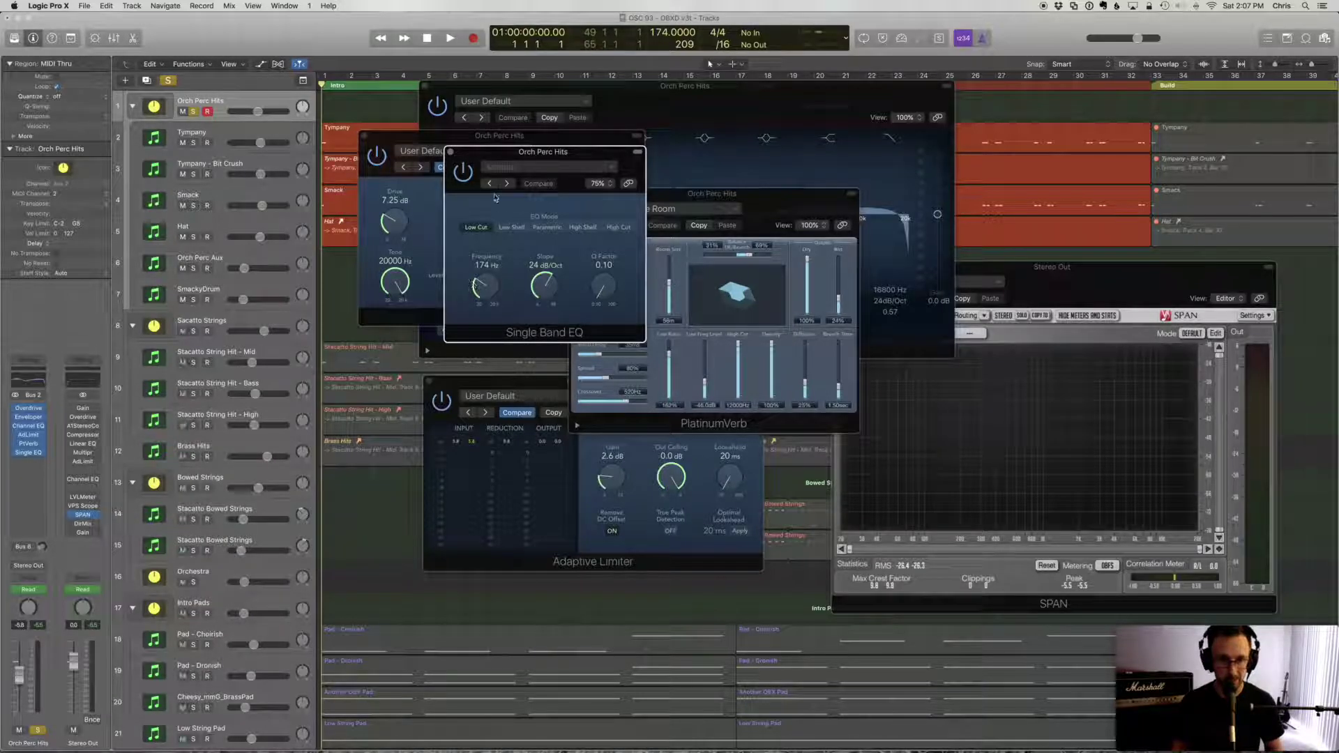
left_click(450, 151)
- Close the Overdrive, PlatinumVerb, Adaptive Limiter and Channel EQ windows and audition the Orch Perc Hits stack with its full effects chain
key("super+w")
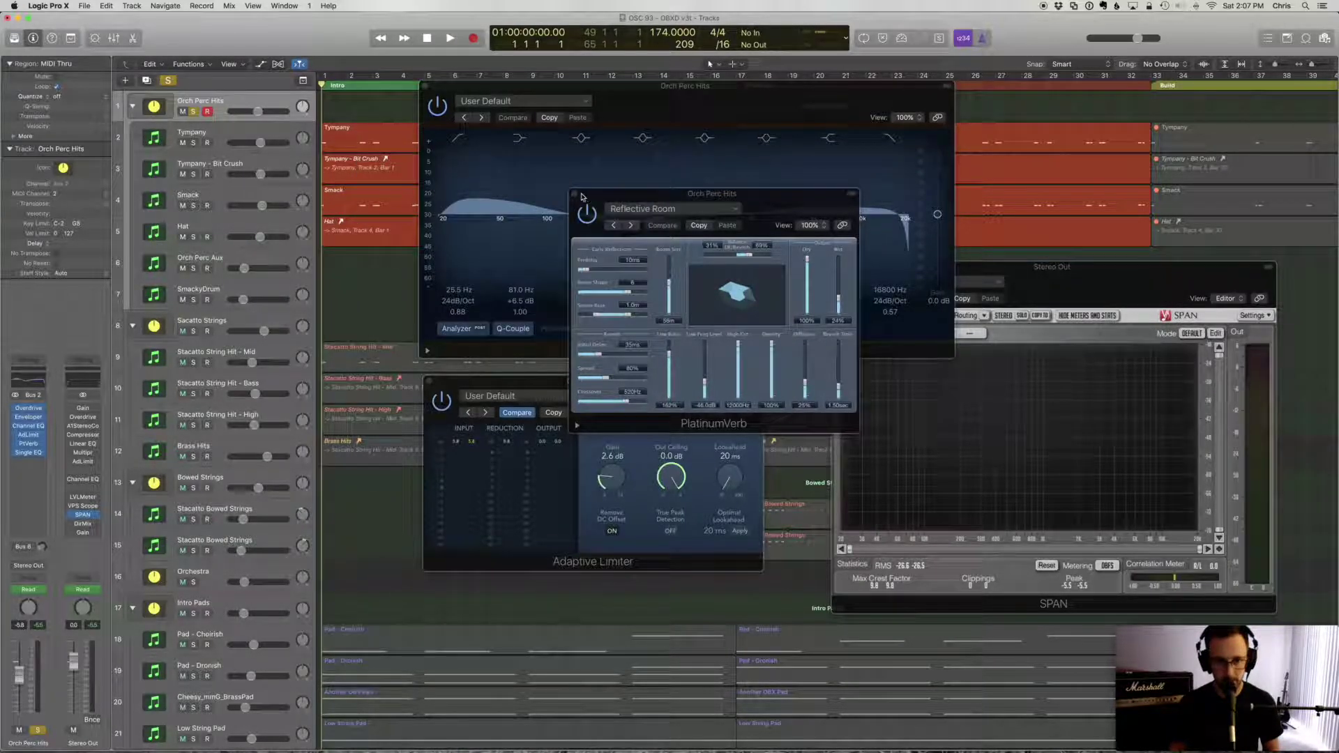
left_click(576, 194)
key("super+w")
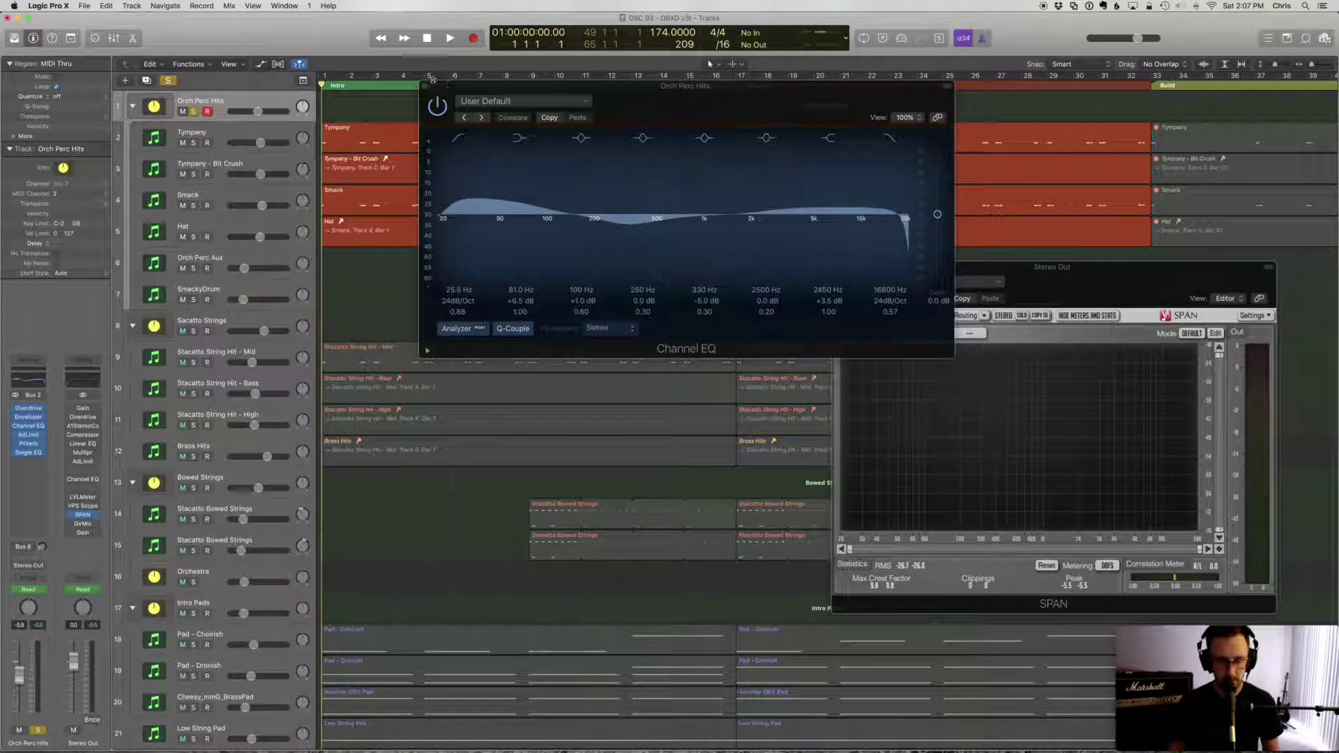
key("super+w")
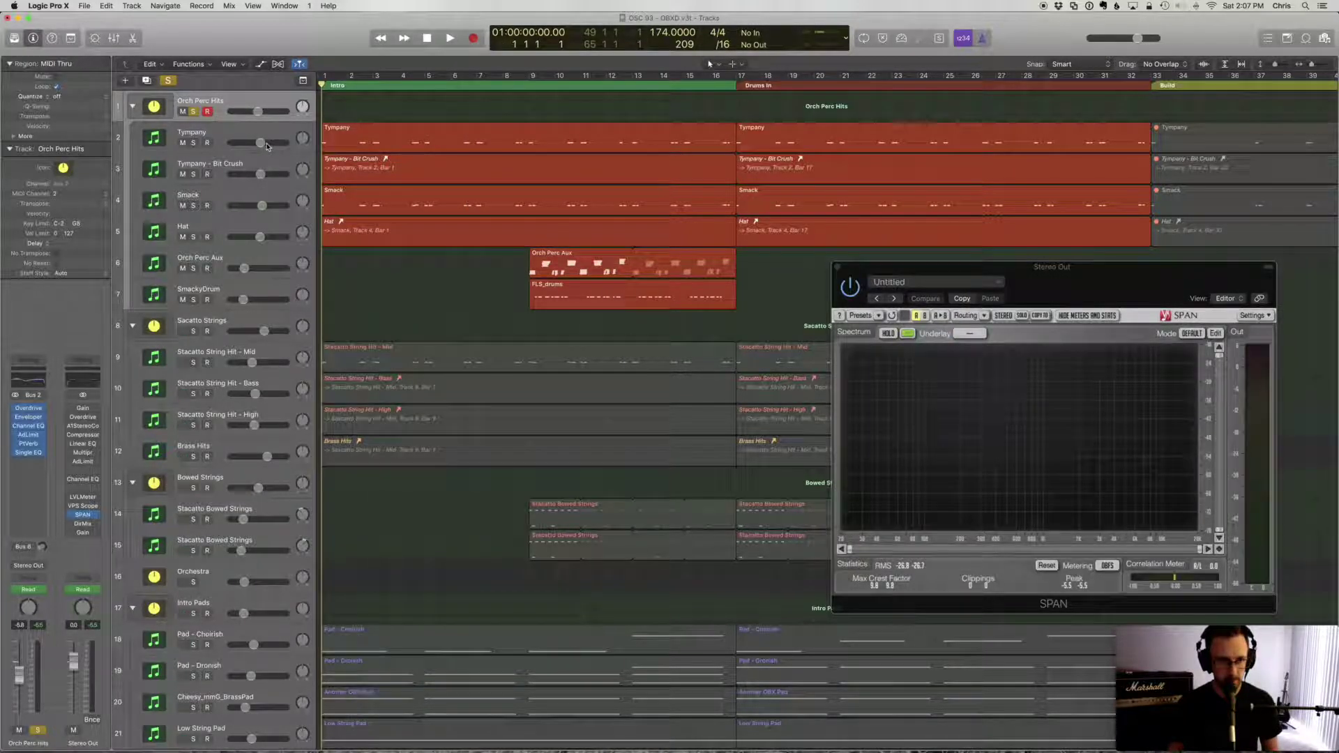
key("space")
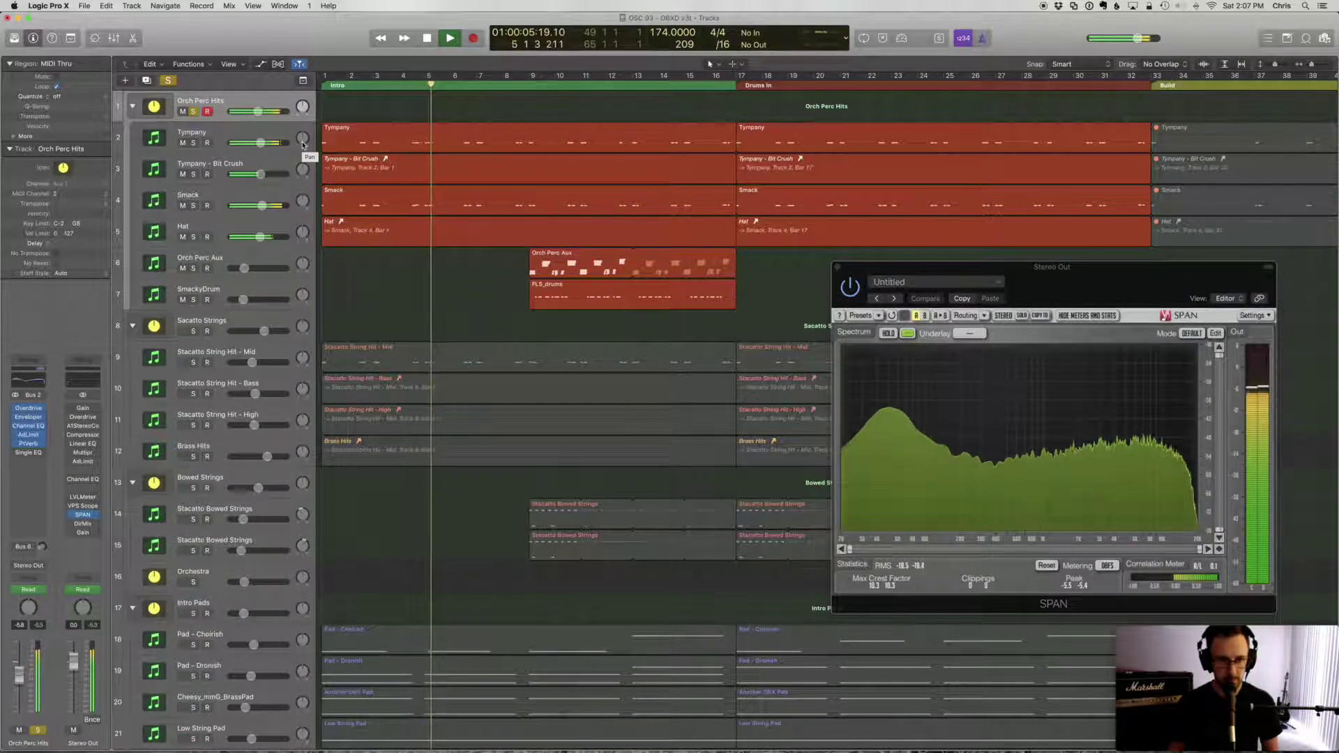
key("space")
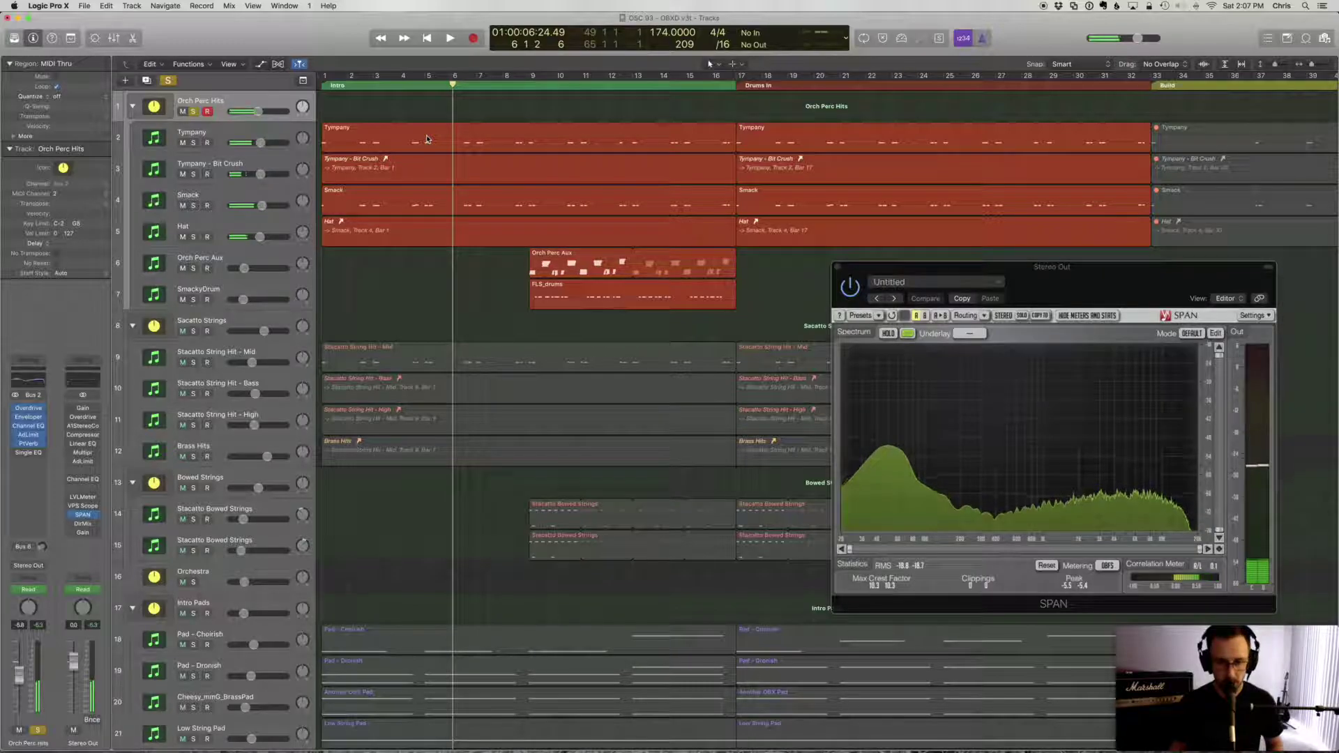